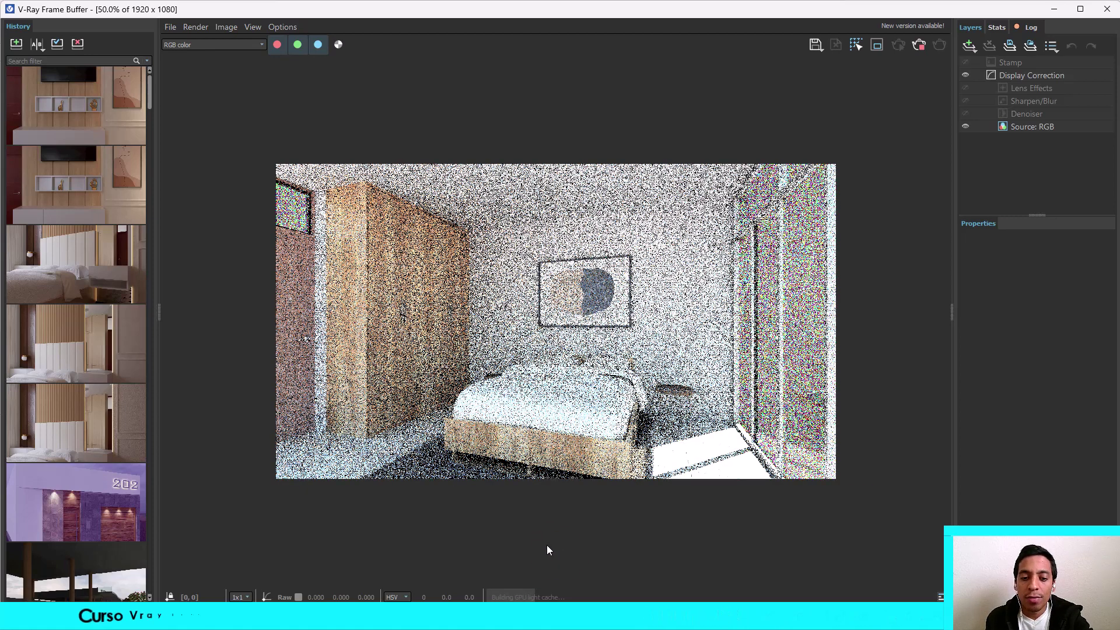
Step: Fit the render to the viewer, zoom in and out to check the grain, then return to SketchUp
key("f")
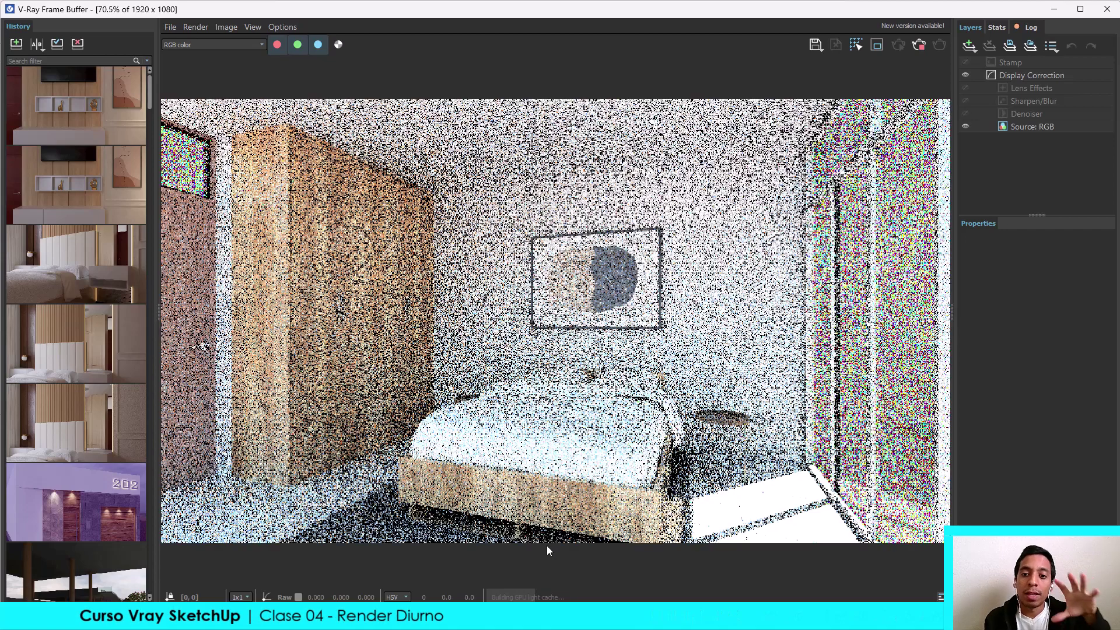
scroll(513, 535, "down", 5)
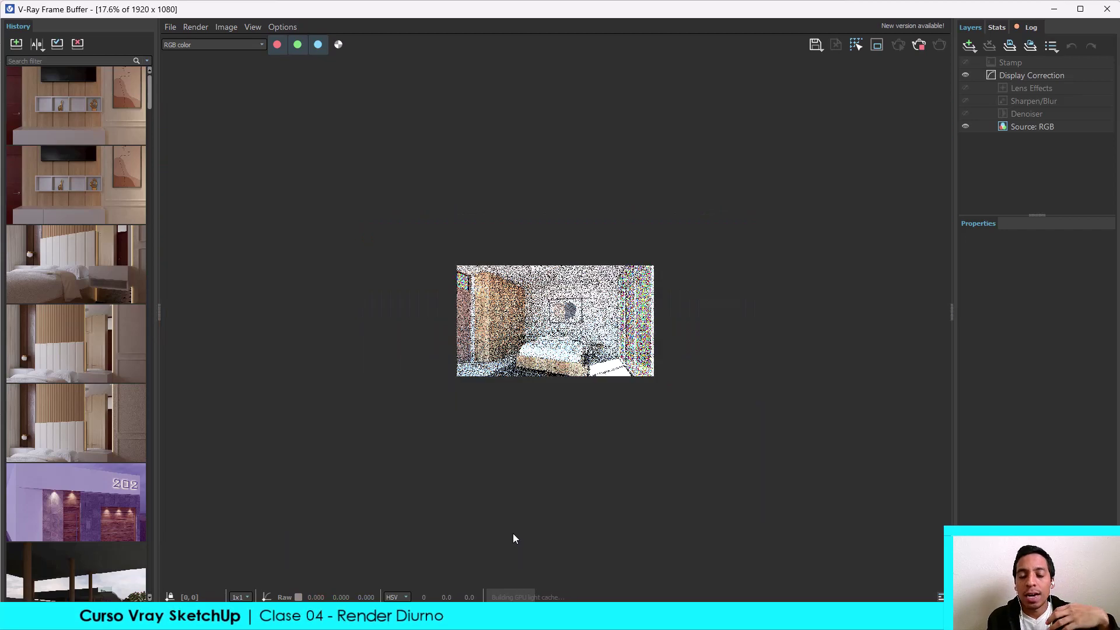
scroll(519, 417, "up", 7)
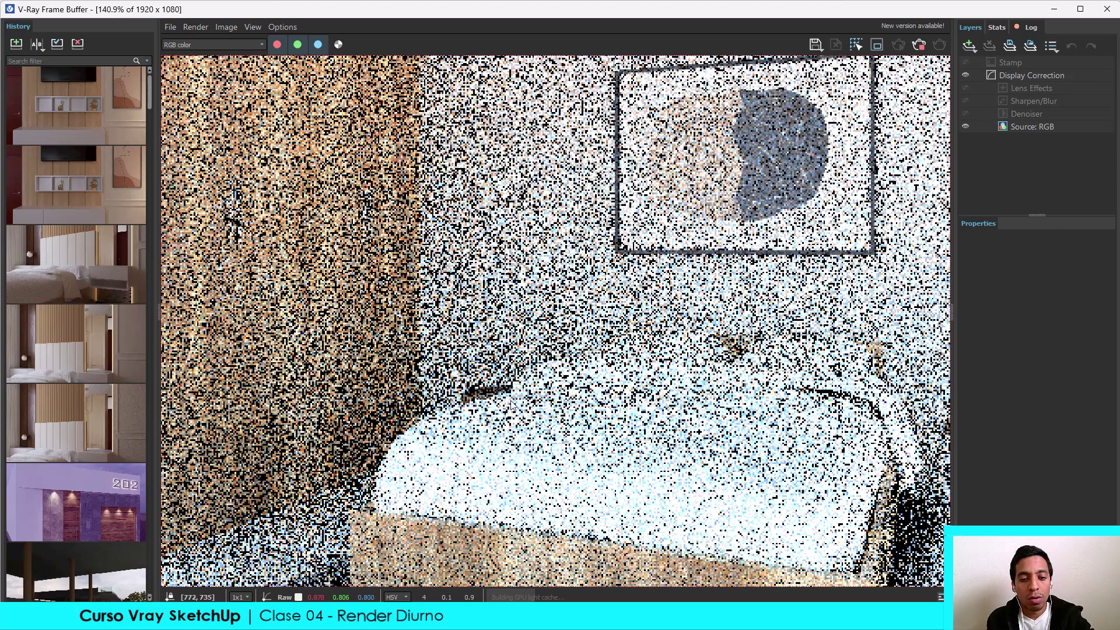
scroll(511, 403, "down", 3)
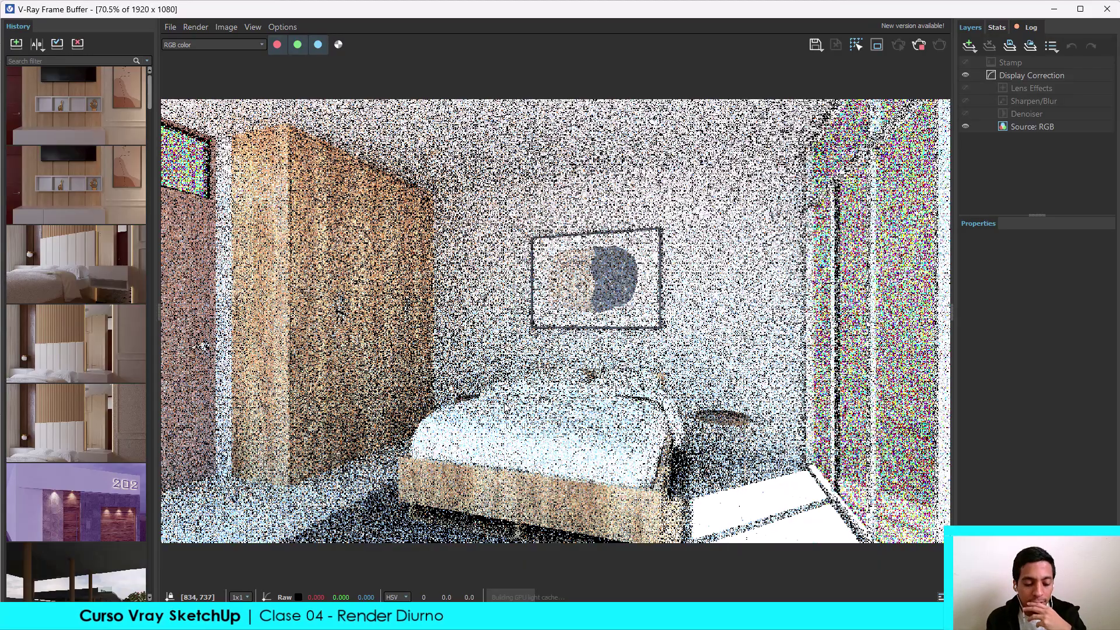
key("alt+Tab")
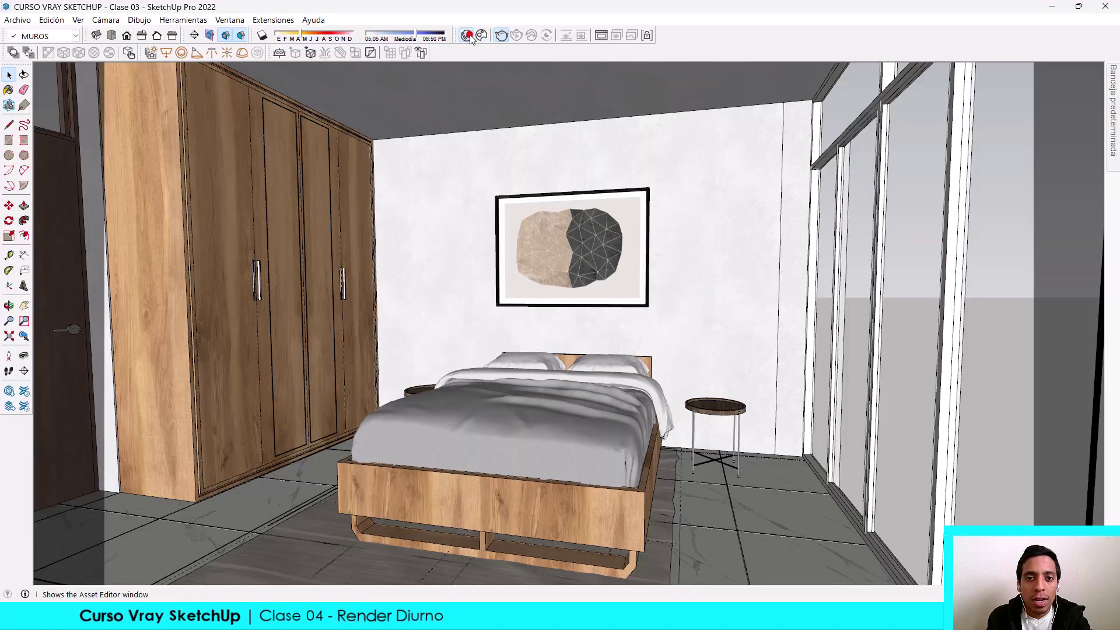
Step: Start a V-Ray render of the bedroom view and save the model
left_click(467, 35)
left_click(517, 120)
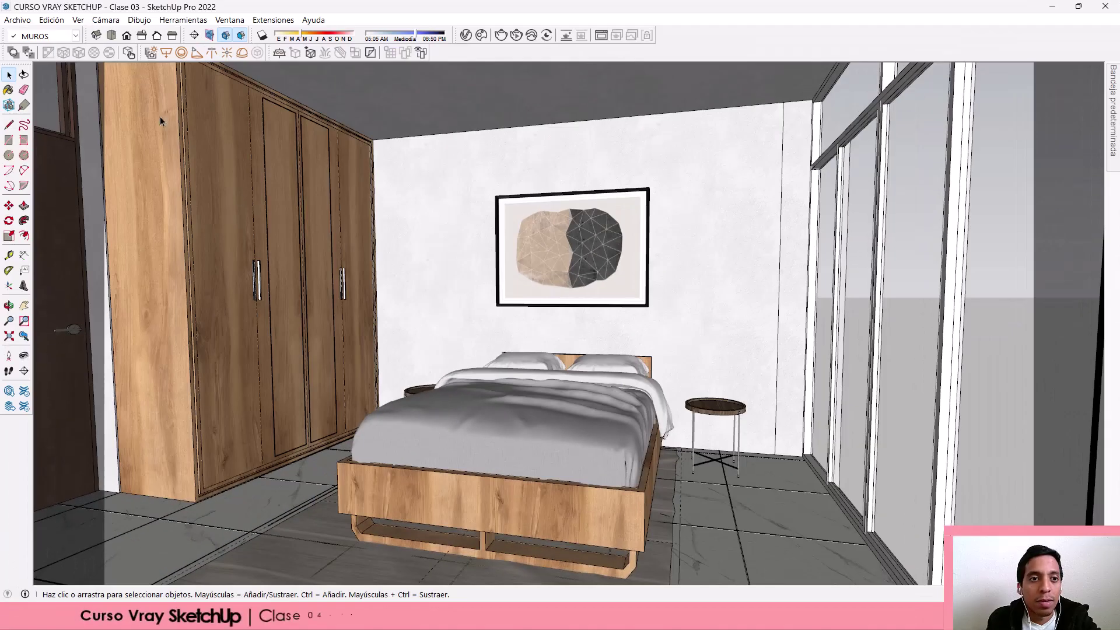
left_click(19, 17)
left_click(24, 84)
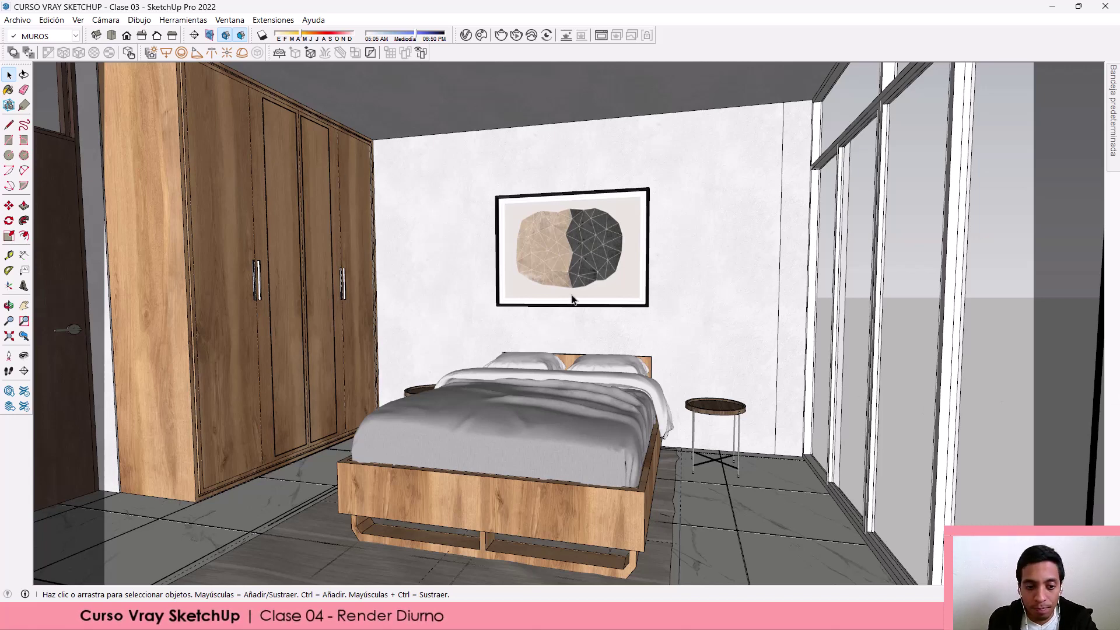
Step: Tilt, pan and turn the camera to centre the bed and painting, wardrobe left
left_click_drag(540, 360, 532, 326)
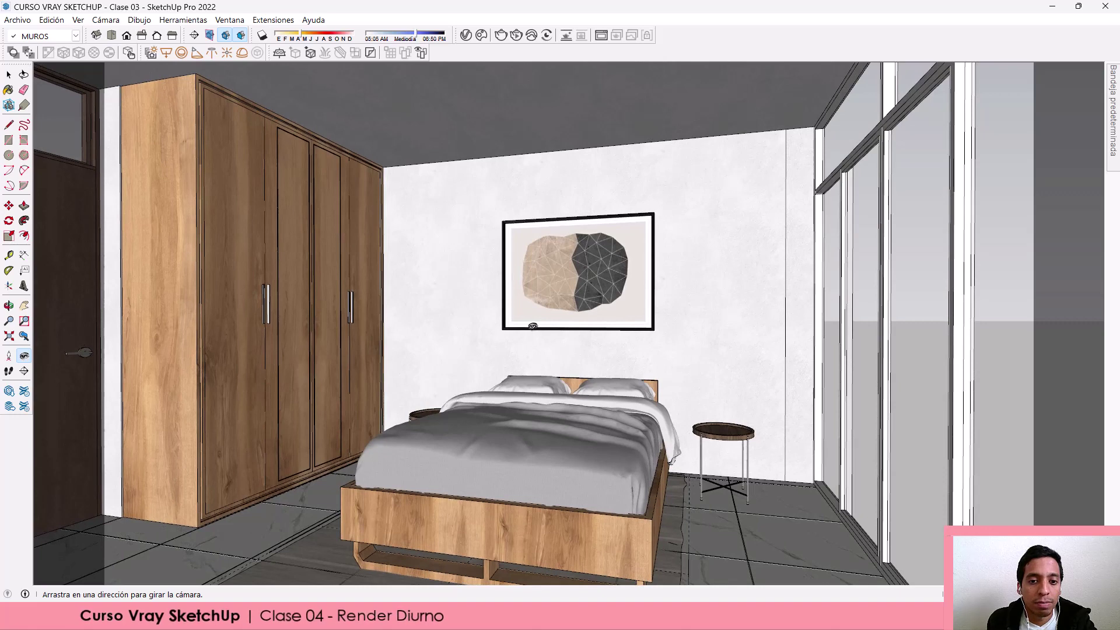
key("h")
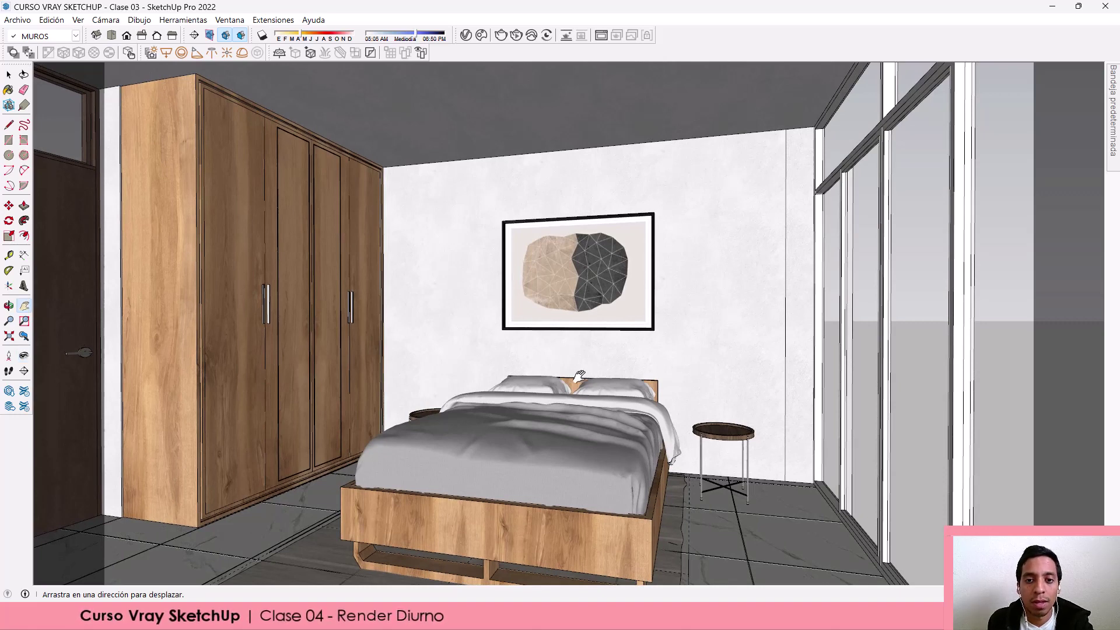
left_click_drag(592, 358, 576, 359)
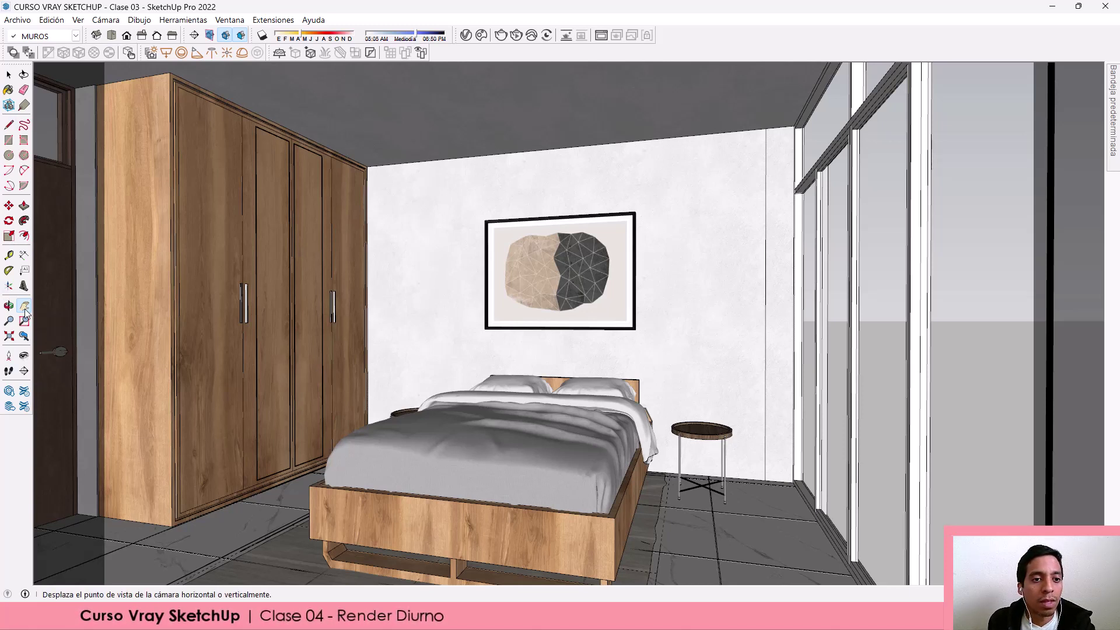
left_click(24, 356)
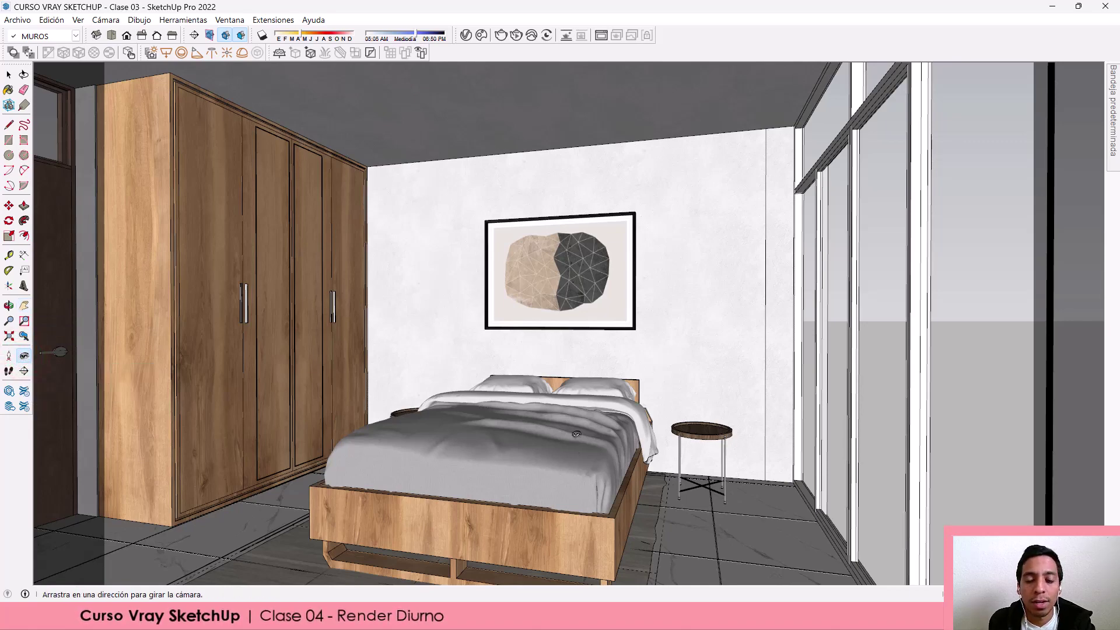
mouse_move(576, 434)
left_mouse_down()
mouse_move(617, 482)
mouse_move(604, 434)
left_mouse_up()
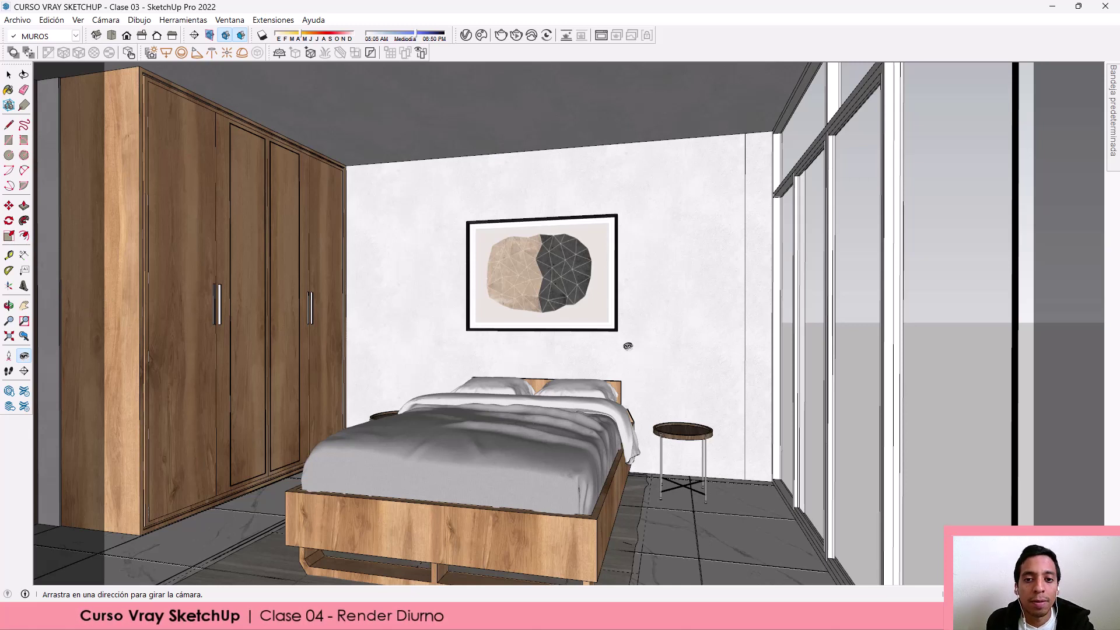
key("space")
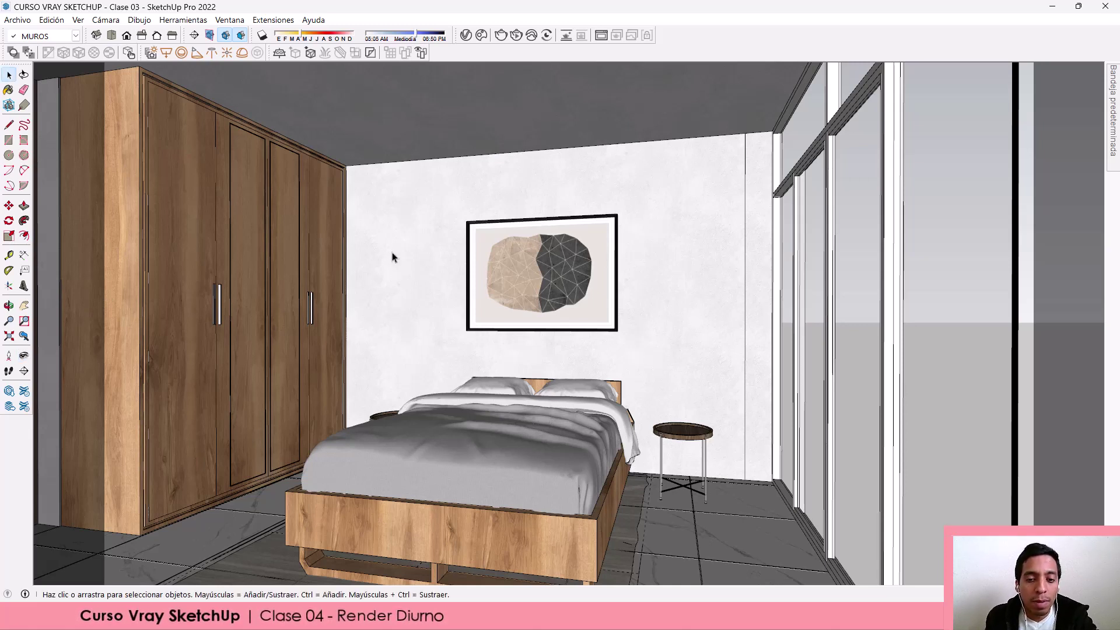
Step: Switch the camera to Perspectiva de dos puntos and nudge the view slightly
left_click(106, 20)
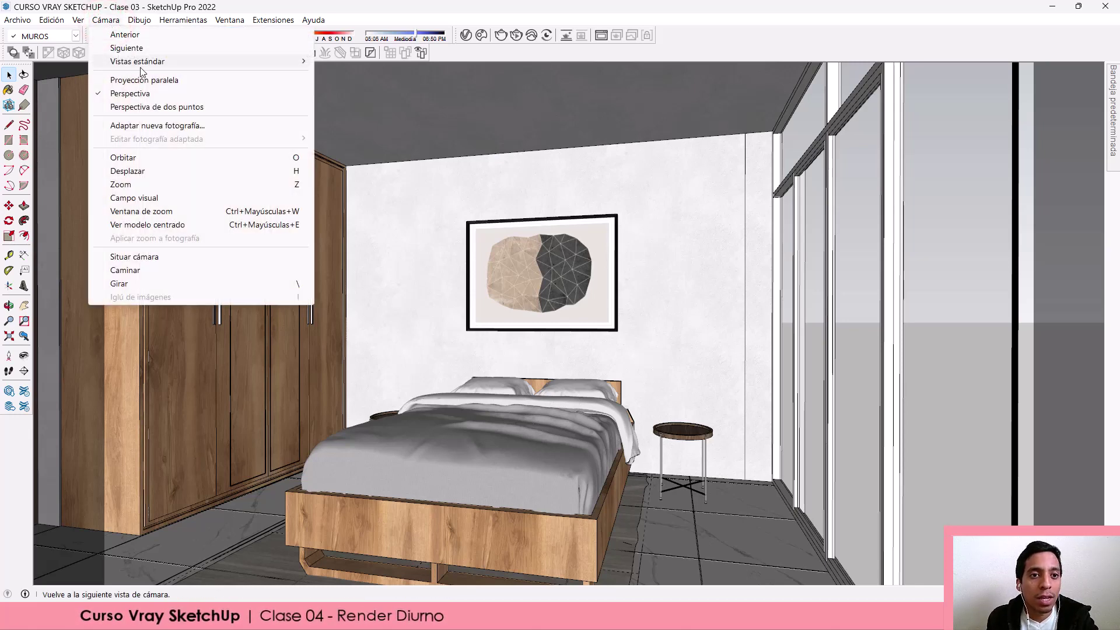
left_click(156, 111)
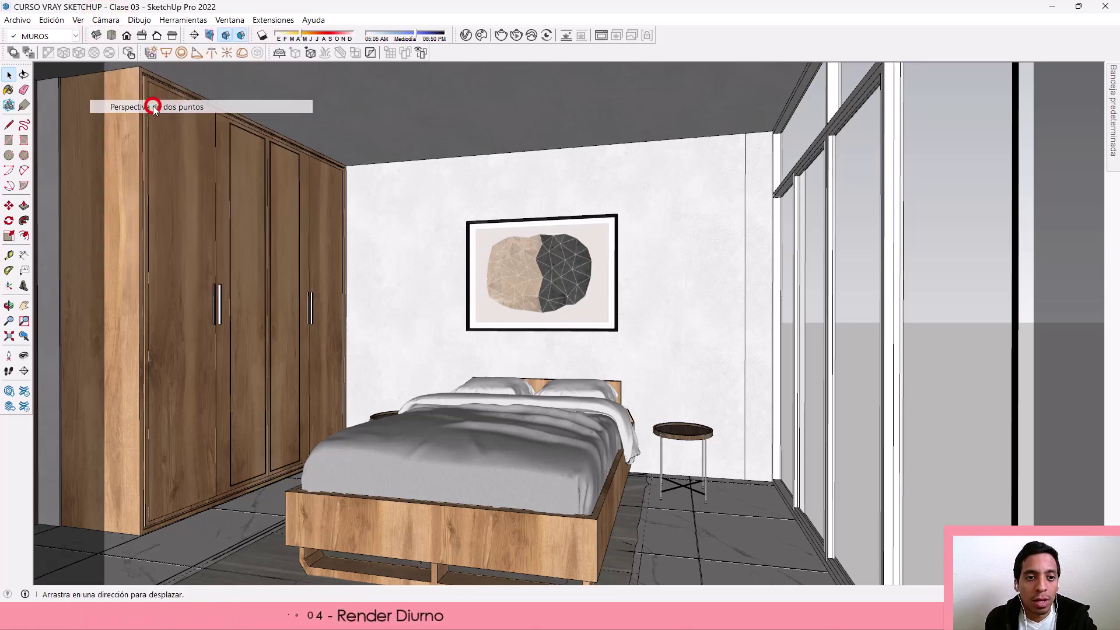
left_click_drag(470, 269, 463, 262)
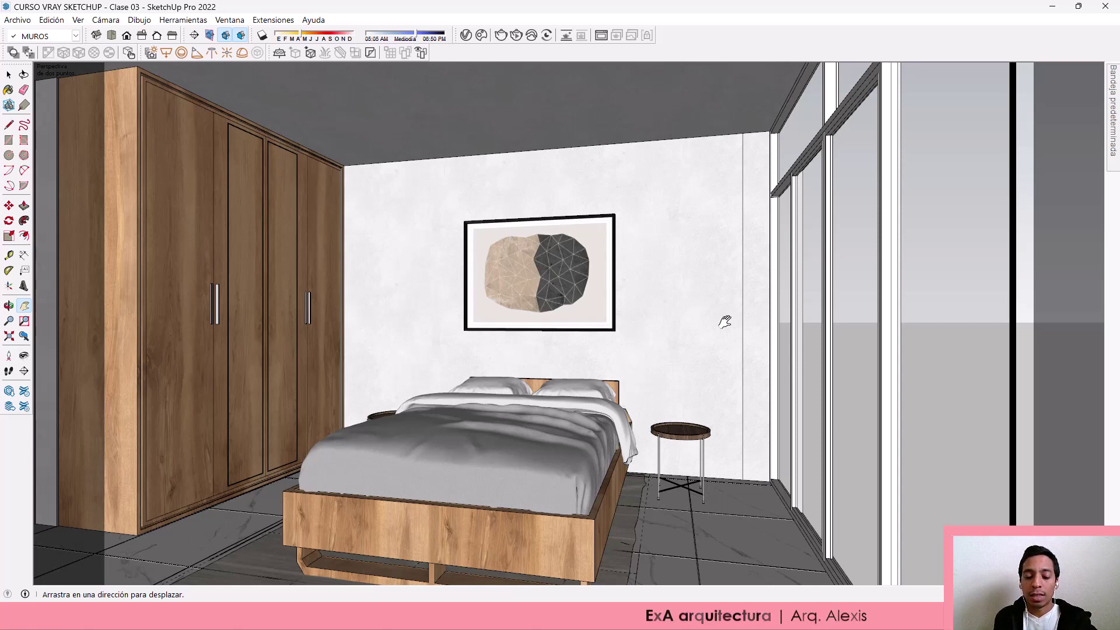
Step: Zoom in toward the bed and painting
key("space")
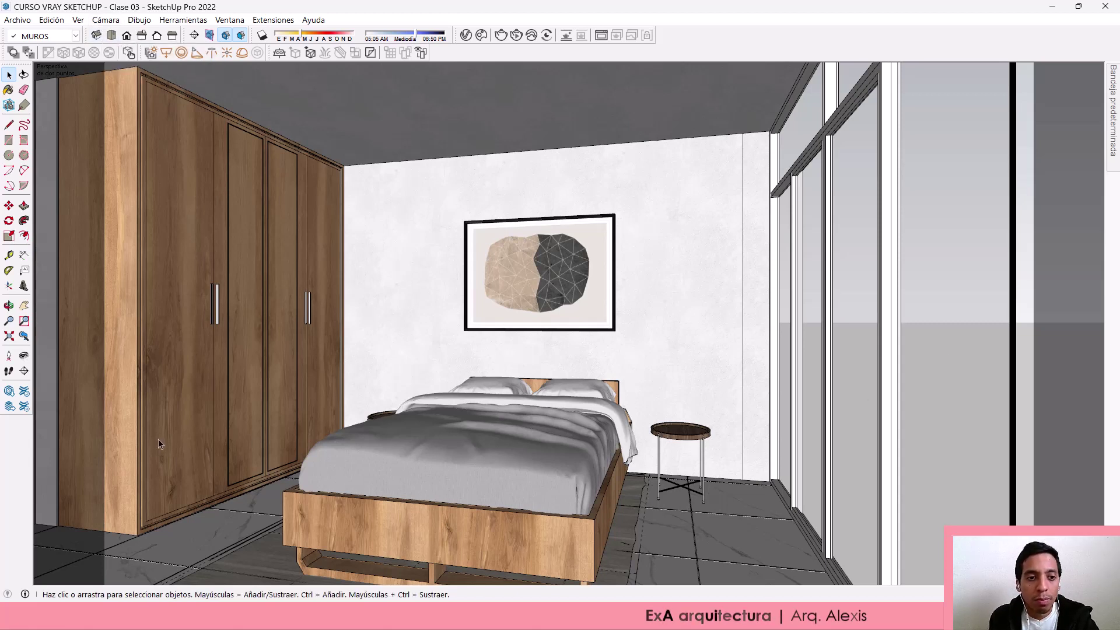
key("z")
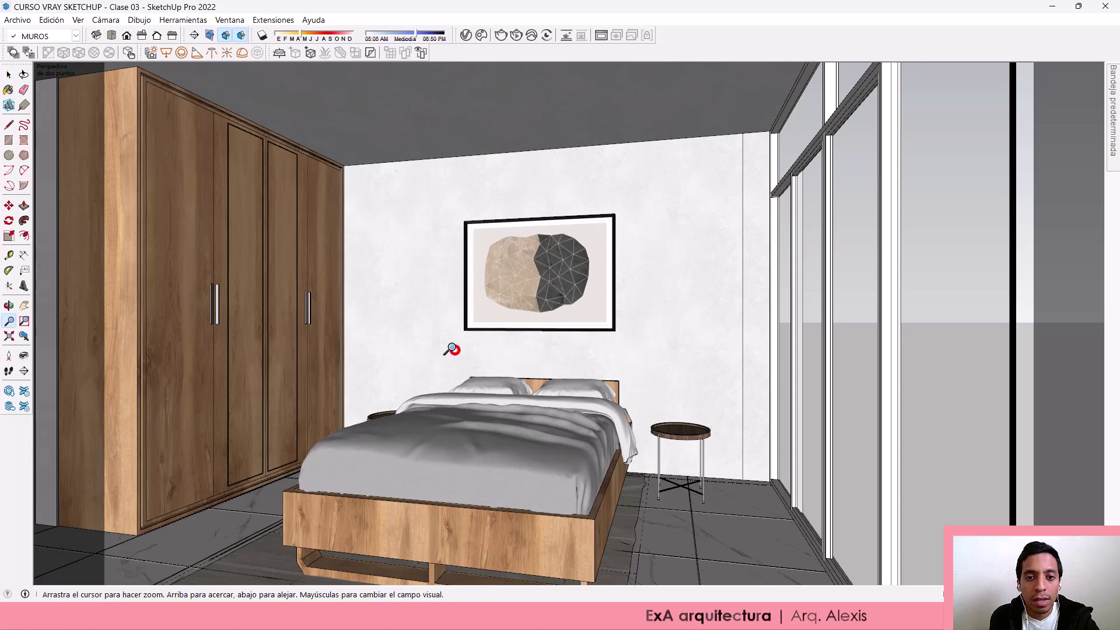
mouse_move(452, 349)
left_mouse_down()
mouse_move(413, 308)
mouse_move(450, 351)
mouse_move(452, 376)
left_mouse_up()
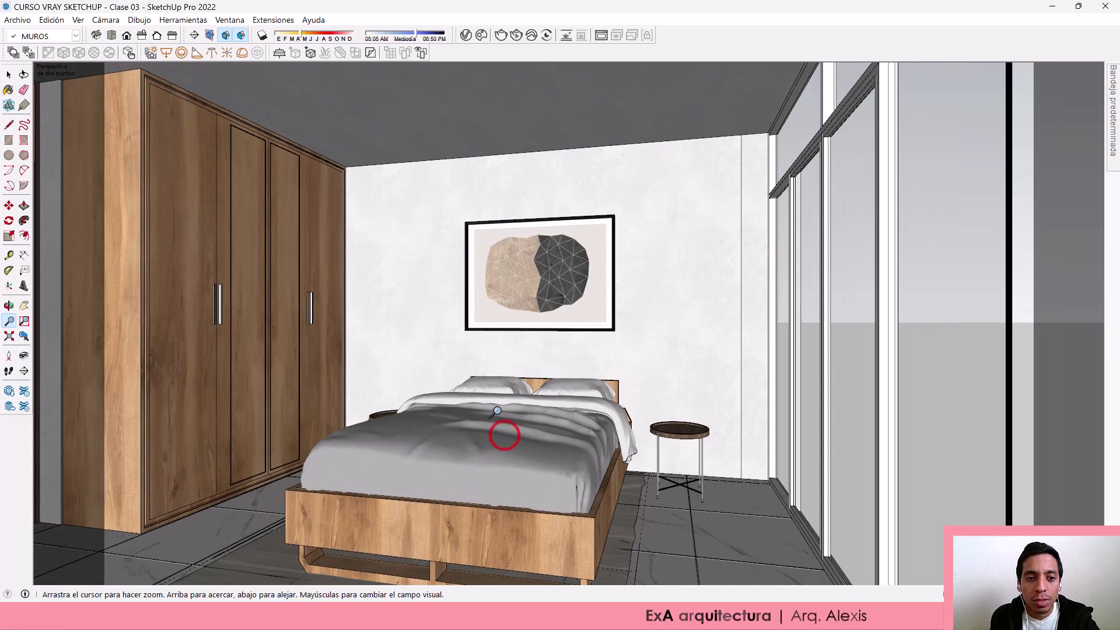
left_click_drag(501, 433, 484, 384)
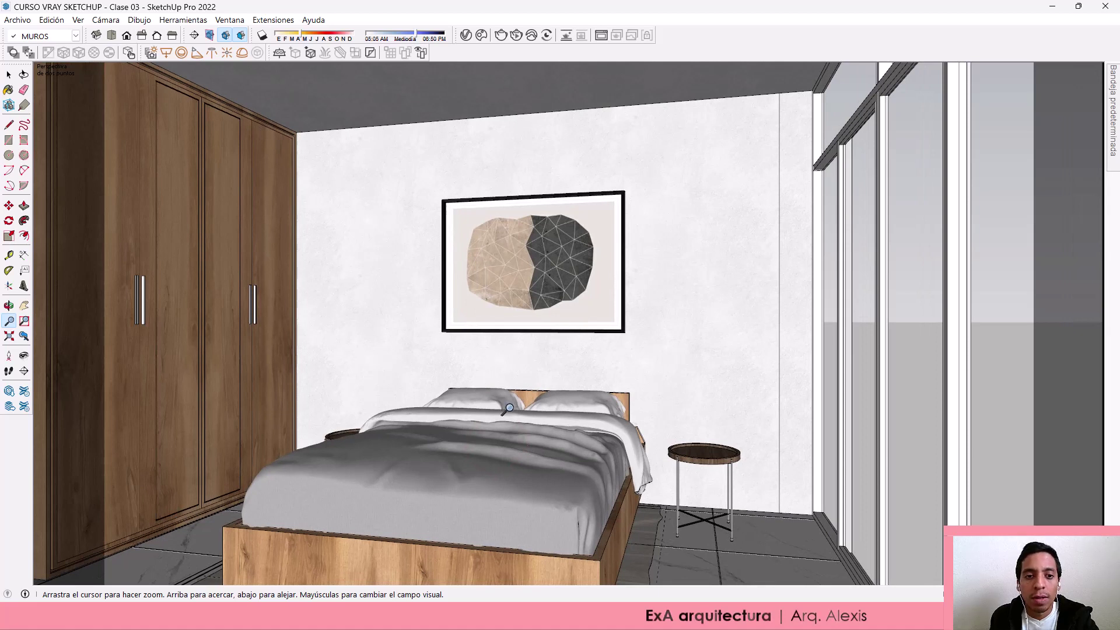
Step: Pan and slightly zoom out to recentre the bed, ending with the Select tool
key("h")
mouse_move(536, 382)
left_mouse_down()
mouse_move(554, 371)
mouse_move(560, 401)
mouse_move(560, 379)
left_mouse_up()
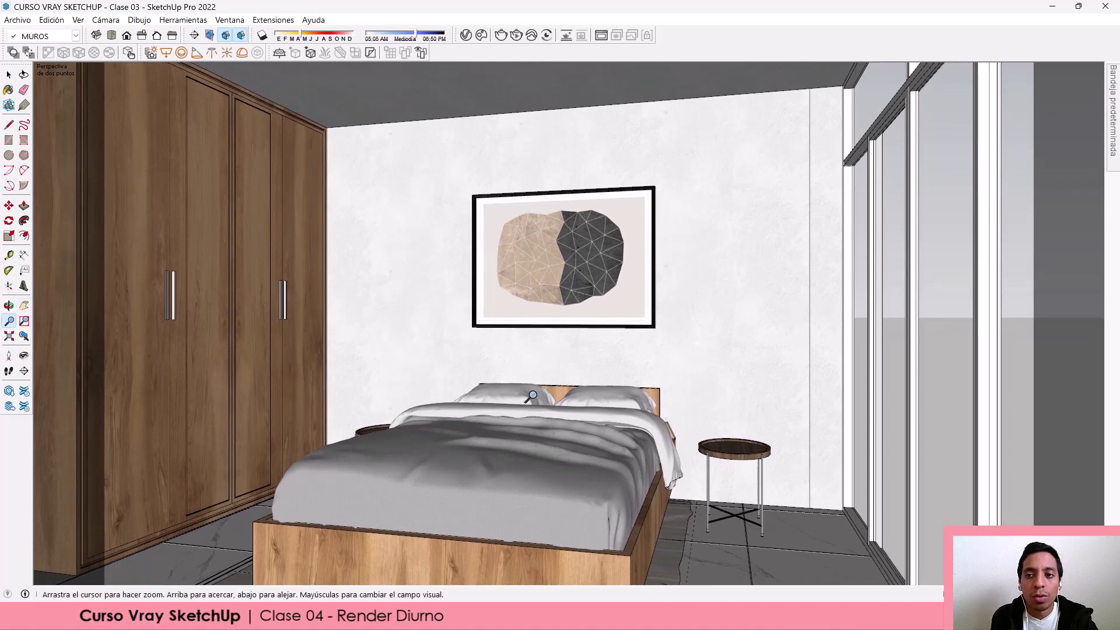
left_click_drag(532, 396, 540, 446)
key("h")
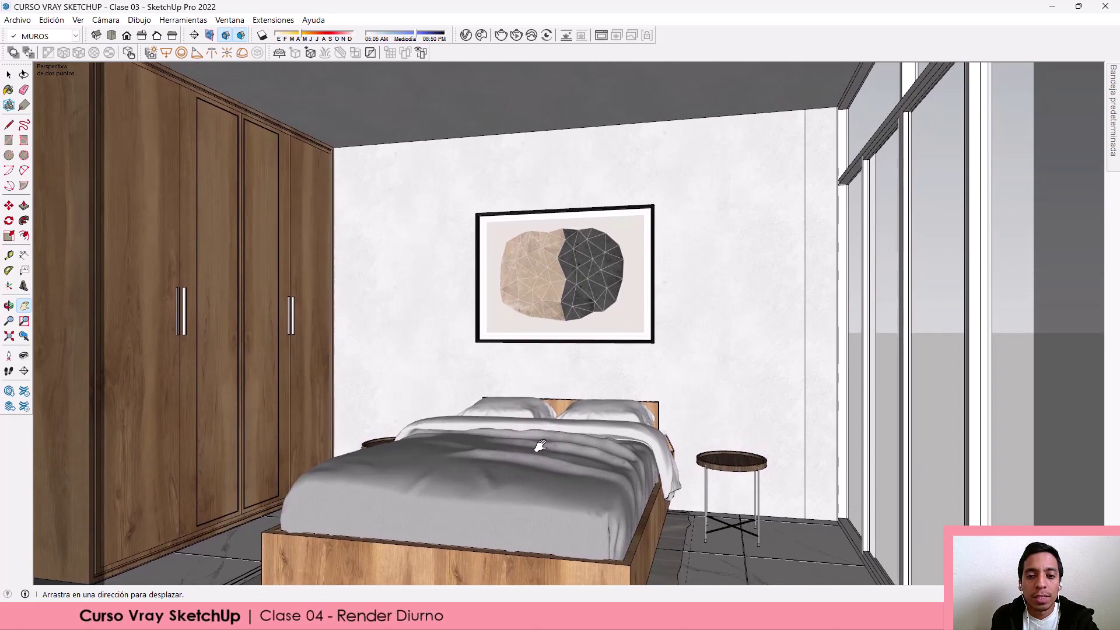
left_click_drag(541, 446, 548, 444)
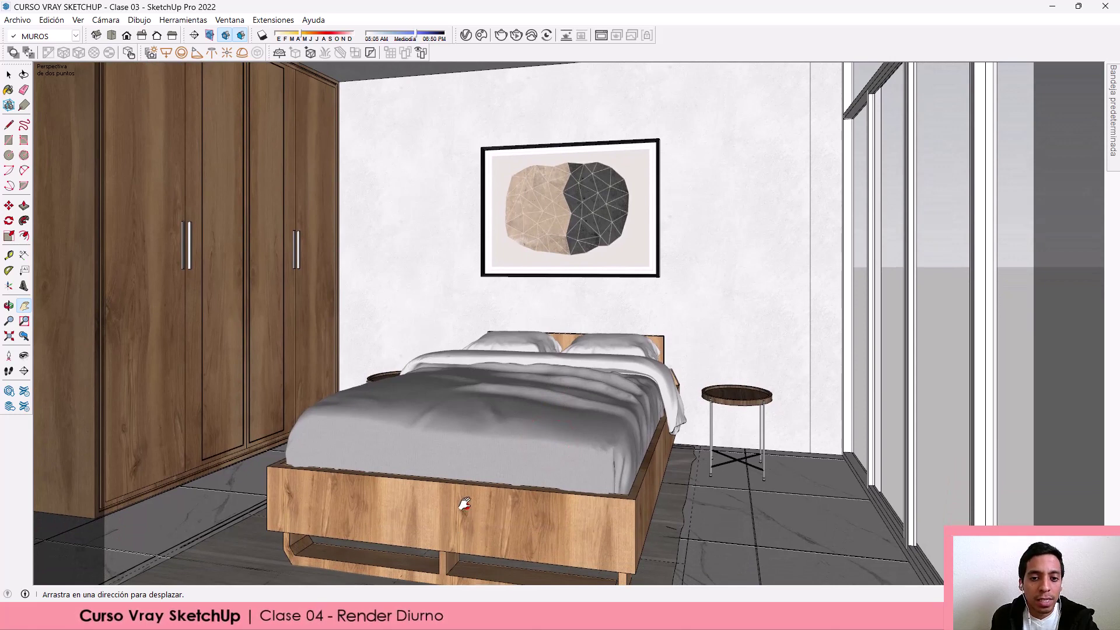
left_click_drag(461, 528, 465, 505)
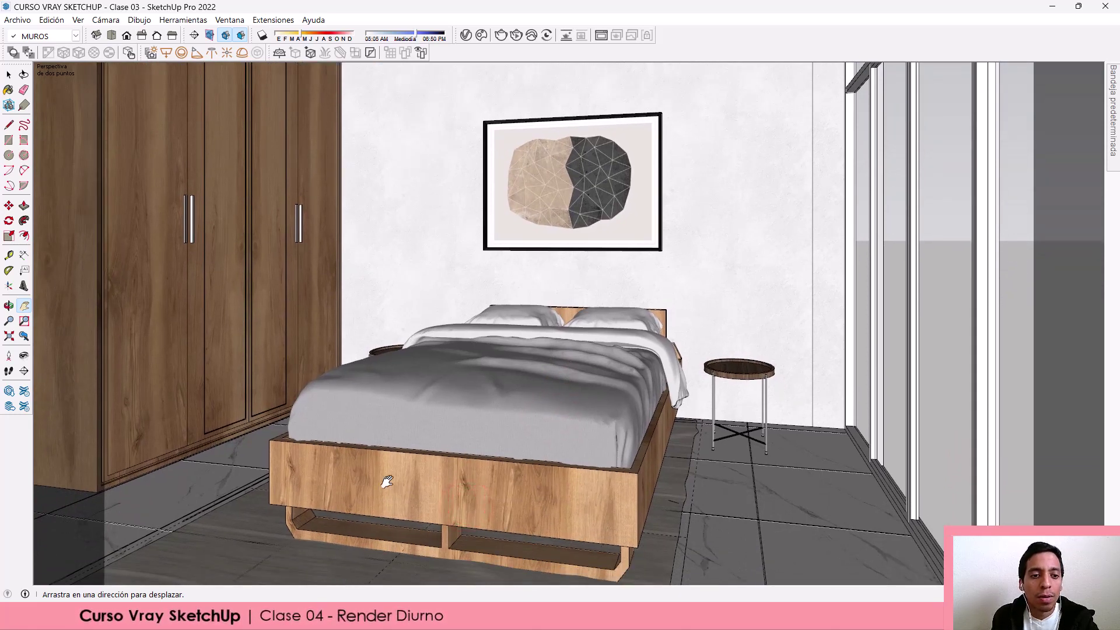
mouse_move(526, 392)
left_mouse_down()
mouse_move(540, 439)
mouse_move(521, 480)
mouse_move(538, 482)
mouse_move(518, 466)
mouse_move(515, 477)
left_mouse_up()
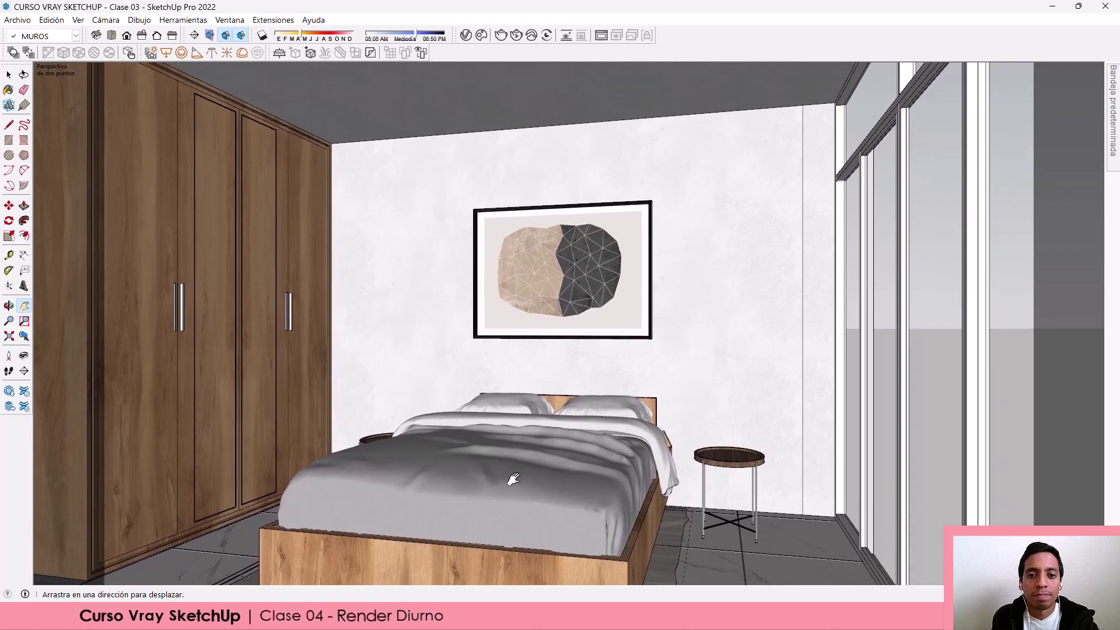
key("space")
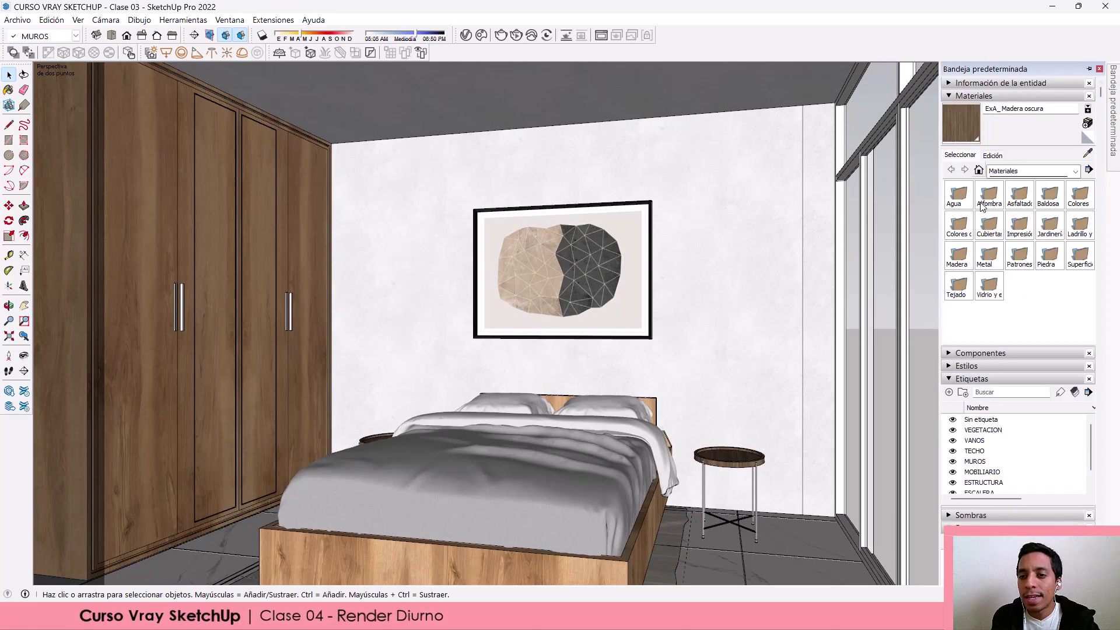
Step: Collapse Materiales and add the current view as new scene Escena1 via Crear escena
left_click(977, 97)
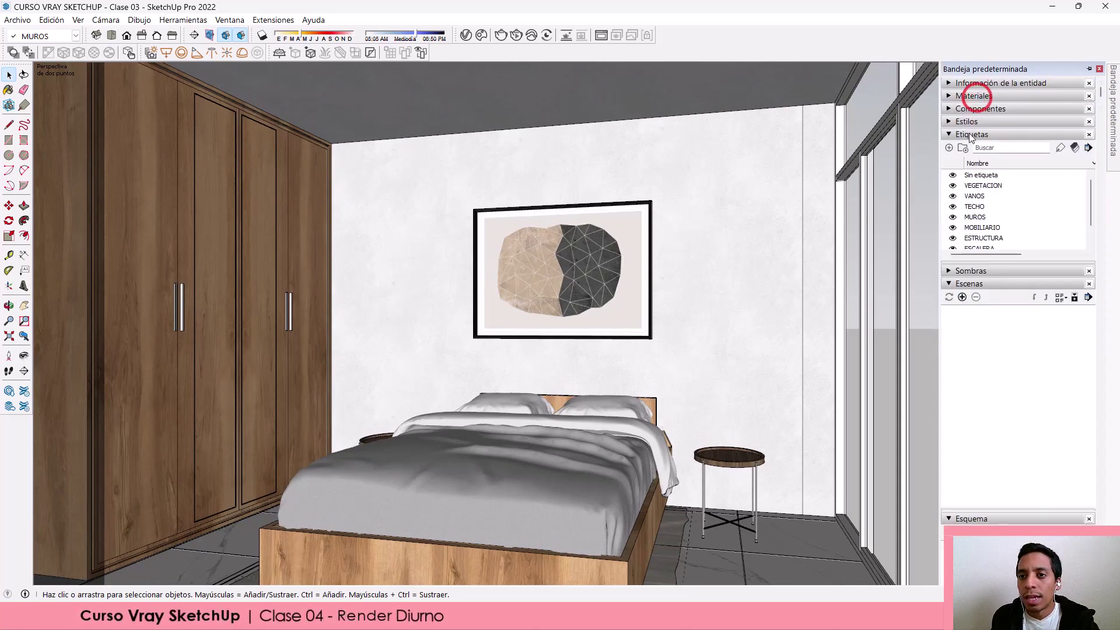
left_click(963, 298)
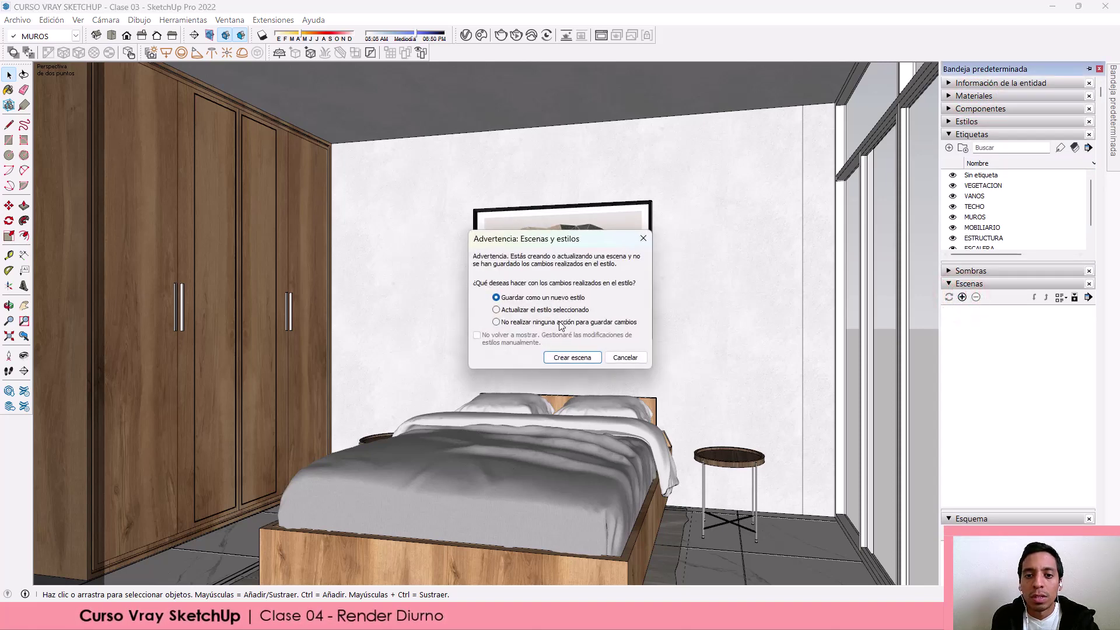
left_click(560, 358)
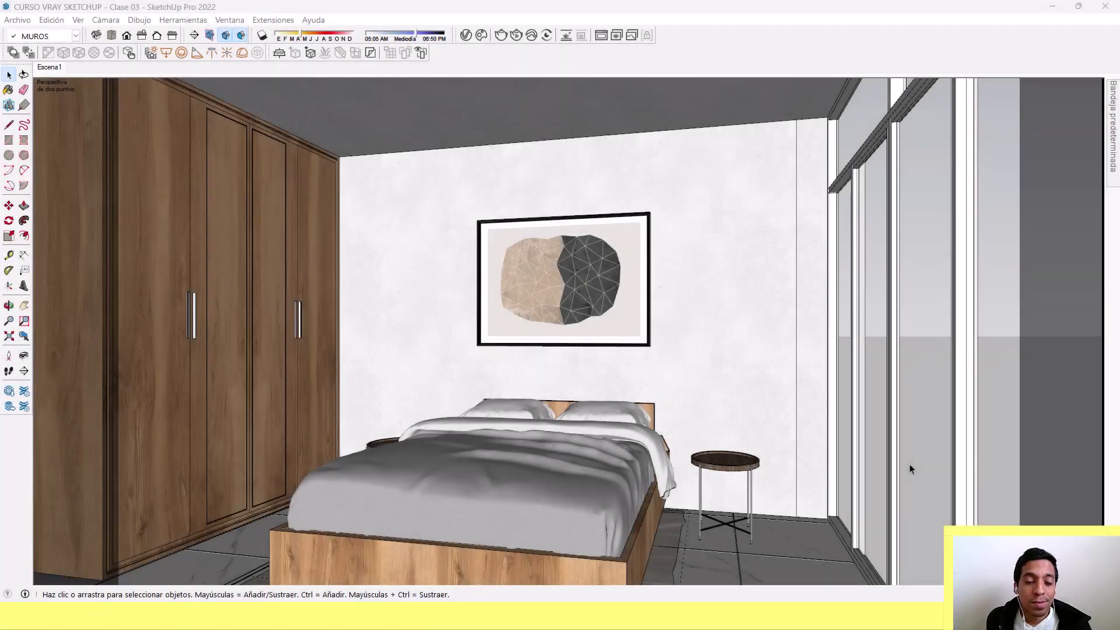
Step: Uncheck Affect Light for the CORTE 1 clipper, then minimize the Asset Editor
left_click(467, 35)
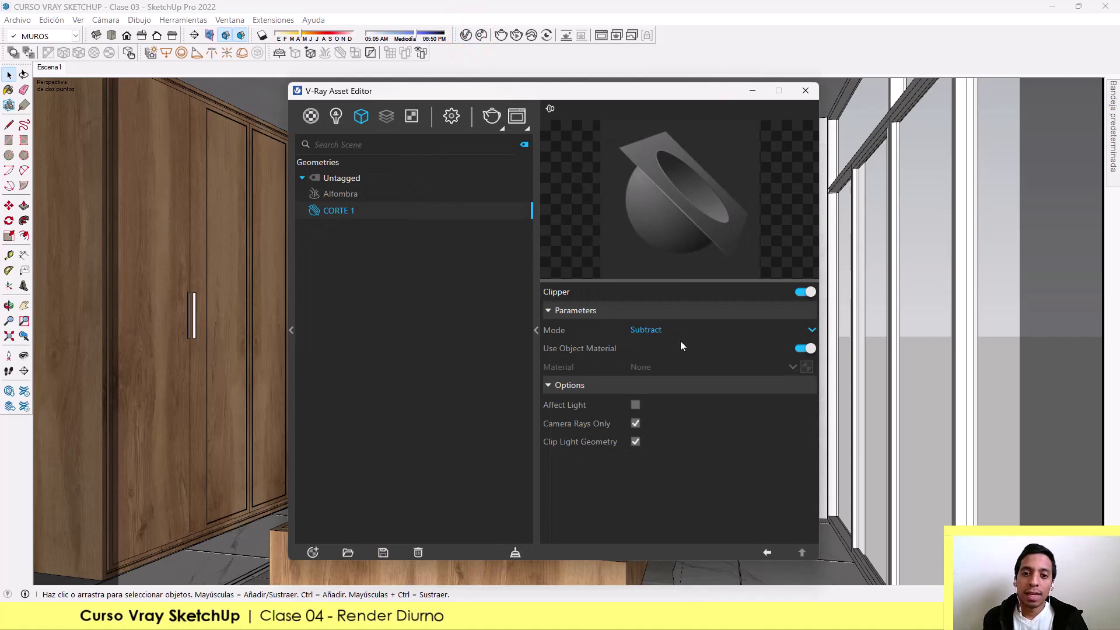
left_click(636, 405)
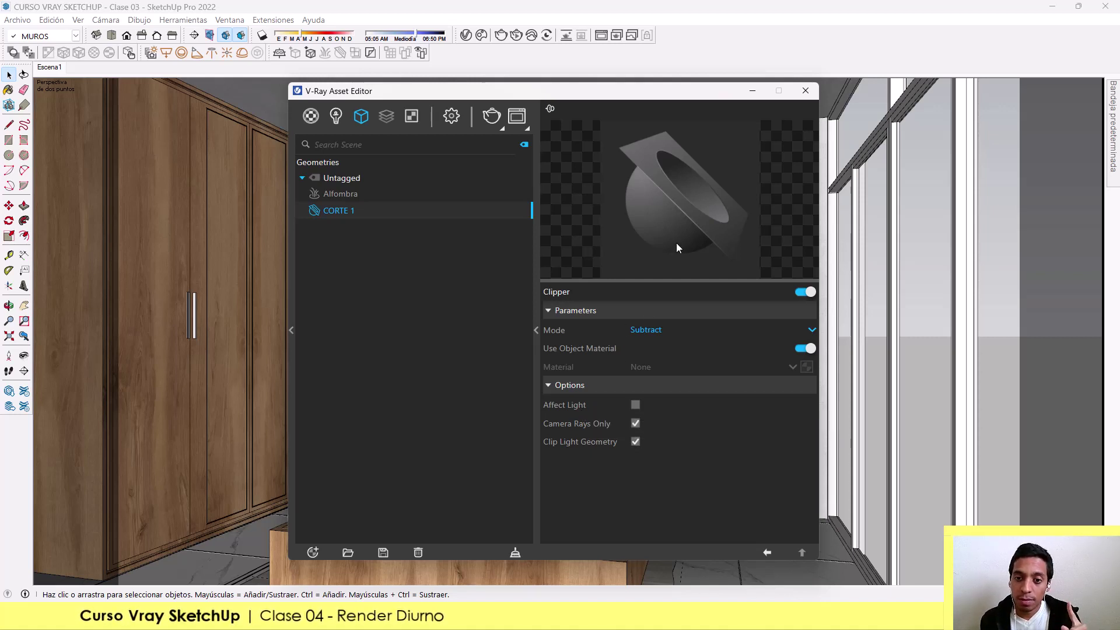
left_click(753, 92)
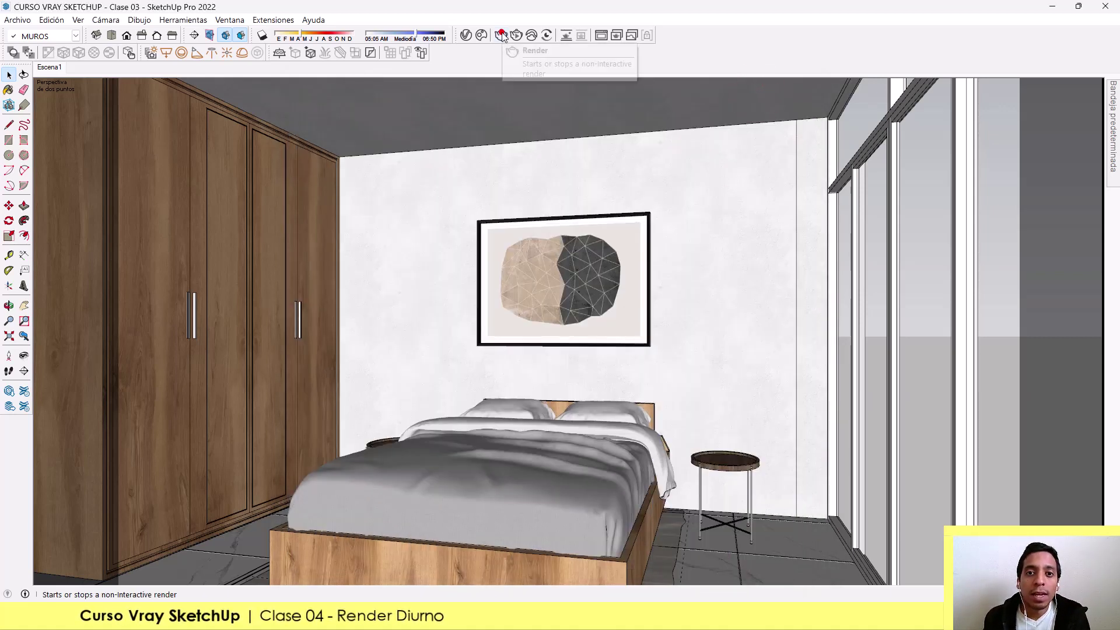
Step: Launch the V-Ray render of the reframed bedroom and zoom out in the Frame Buffer
left_click(502, 37)
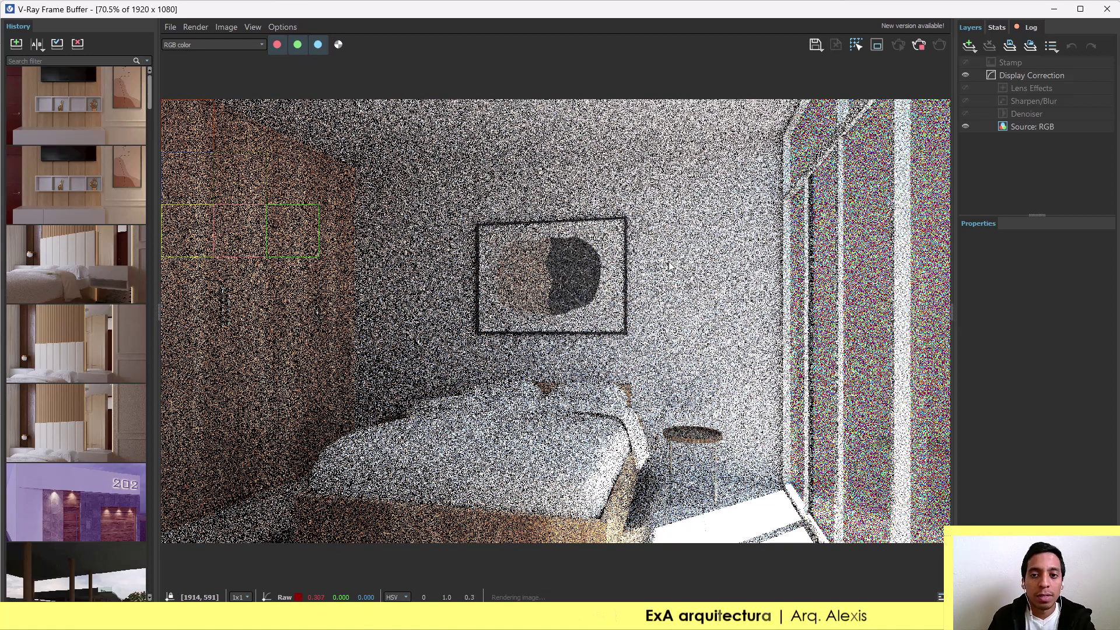
scroll(479, 283, "down", 3)
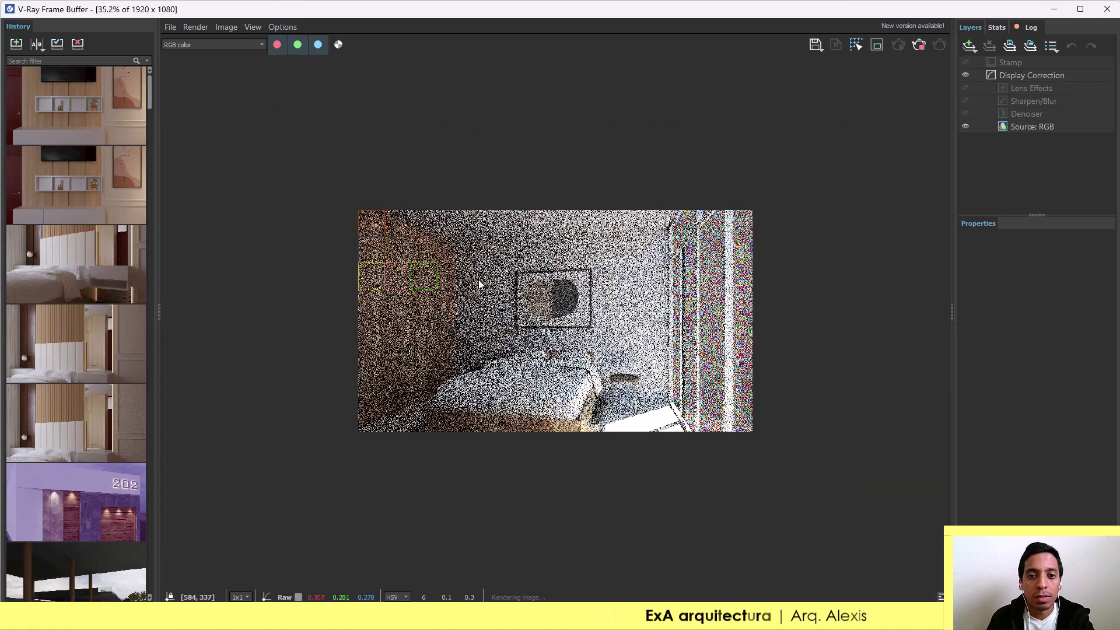
Step: Fit the render to the window and let it finish with the Denoiser
double_click(636, 158)
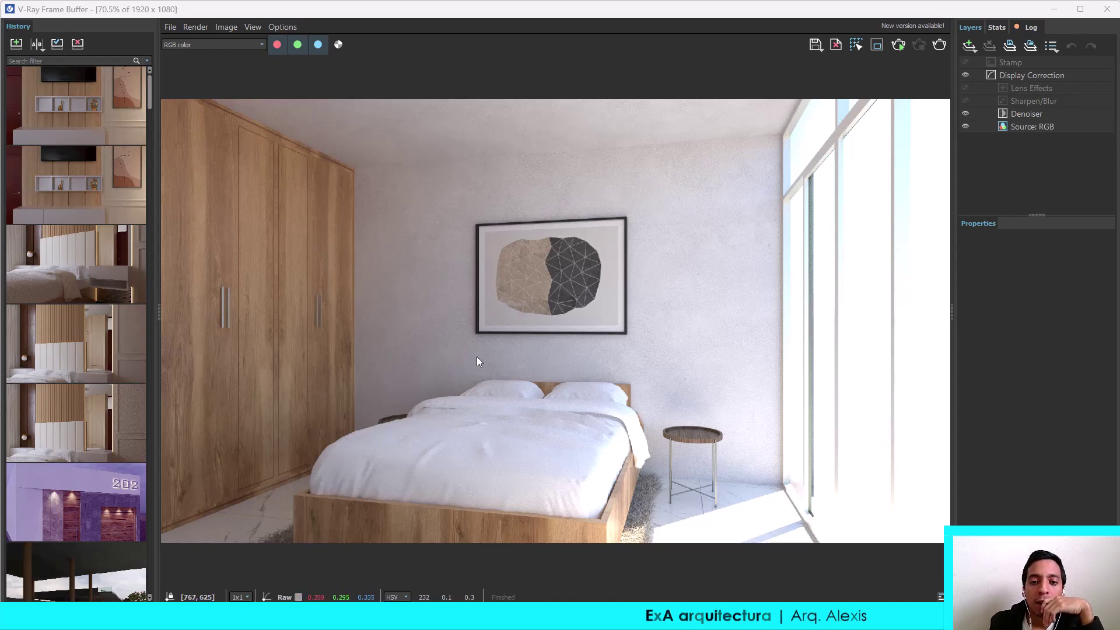
scroll(645, 516, "up", 3)
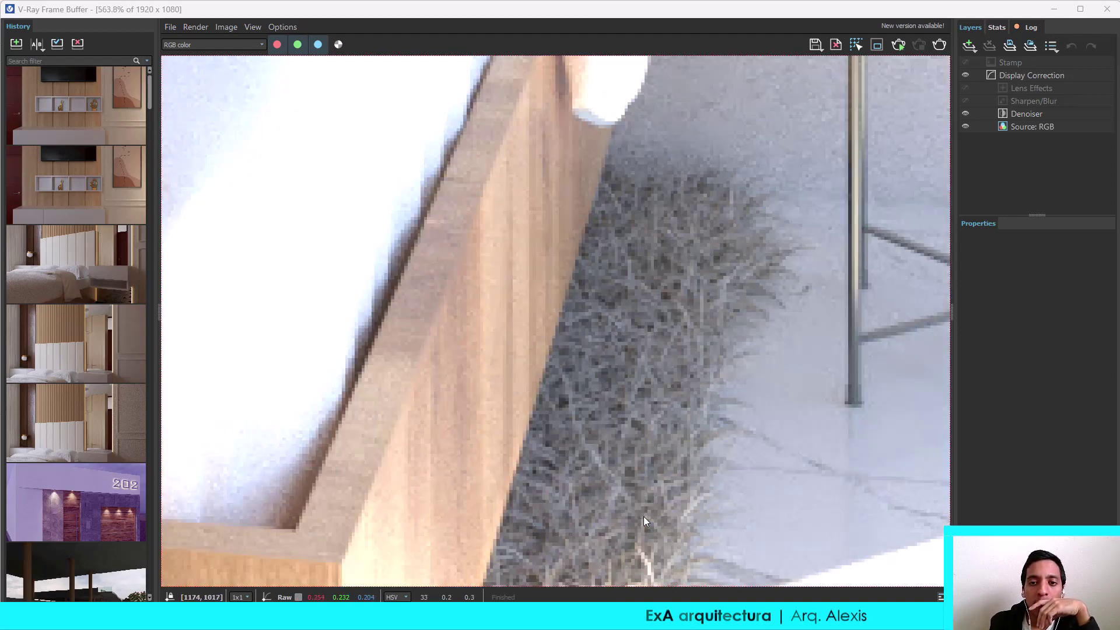
scroll(641, 516, "down", 1)
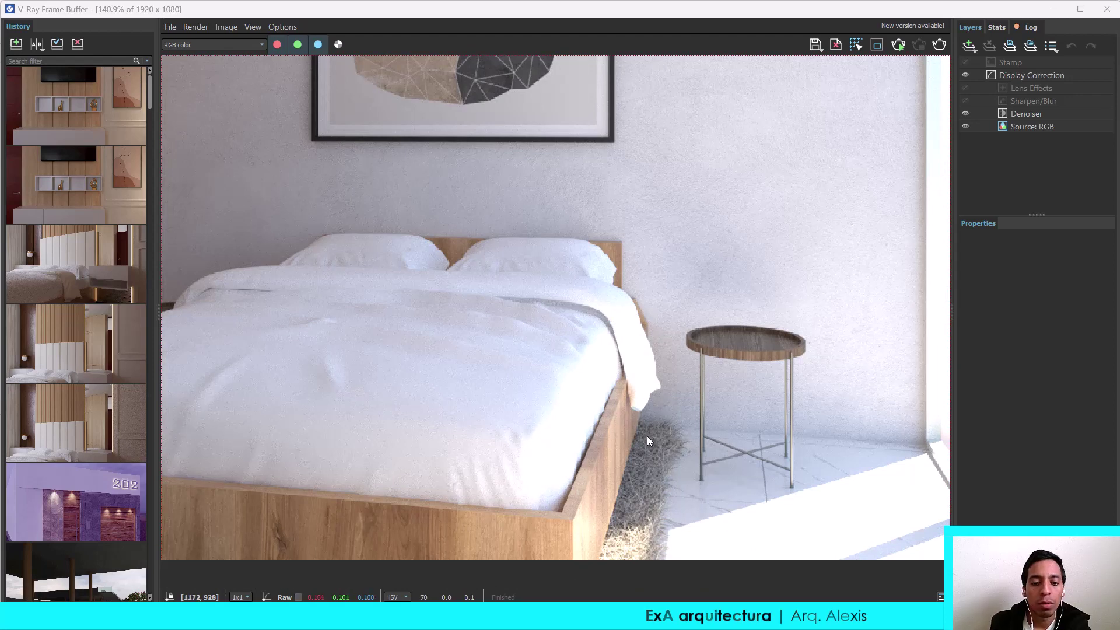
double_click(650, 415)
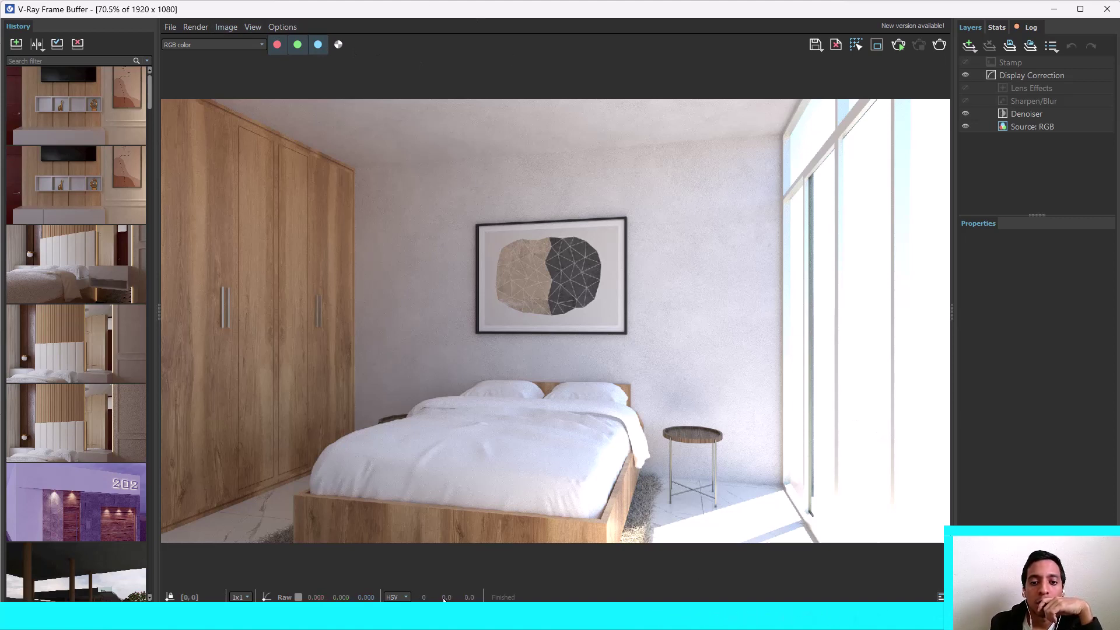
Step: Turn on View clamped colors under View > Color clamping
left_click(253, 27)
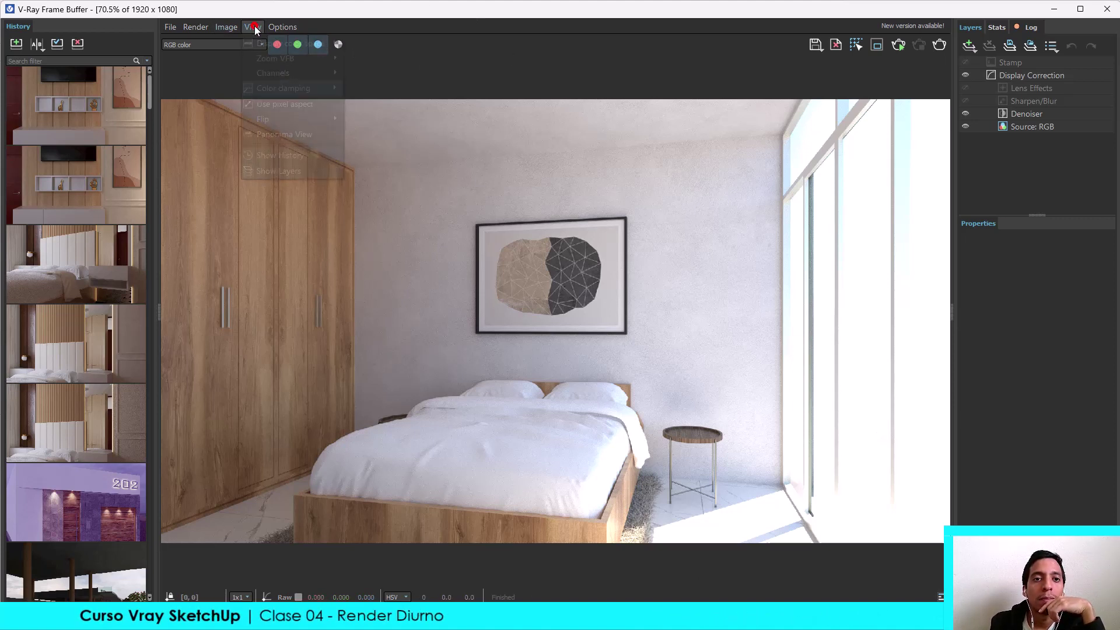
mouse_move(283, 89)
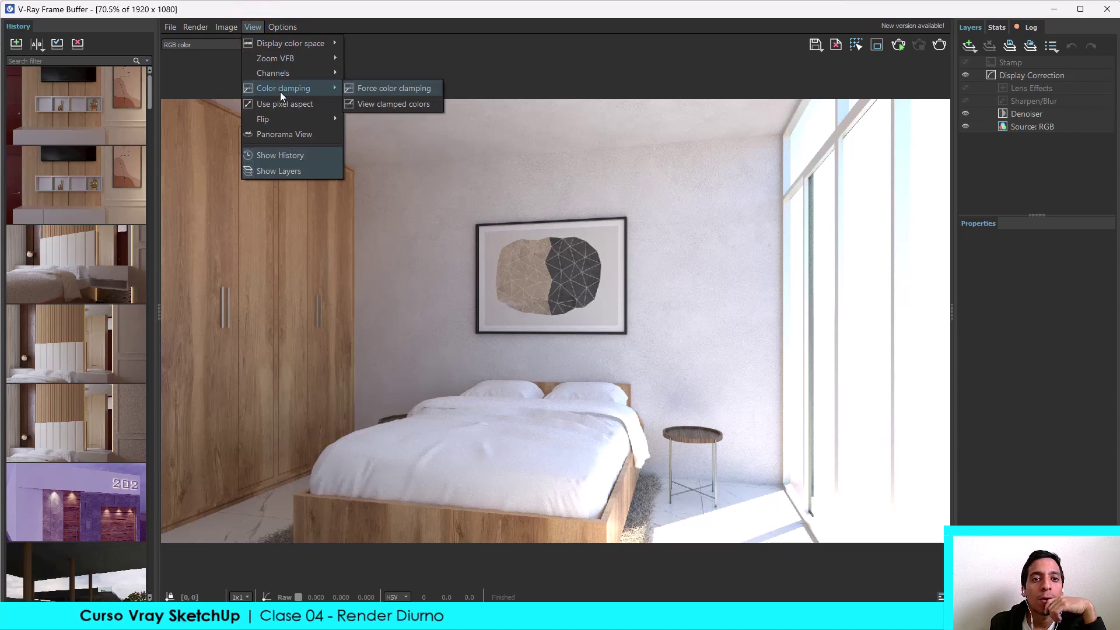
left_click(377, 90)
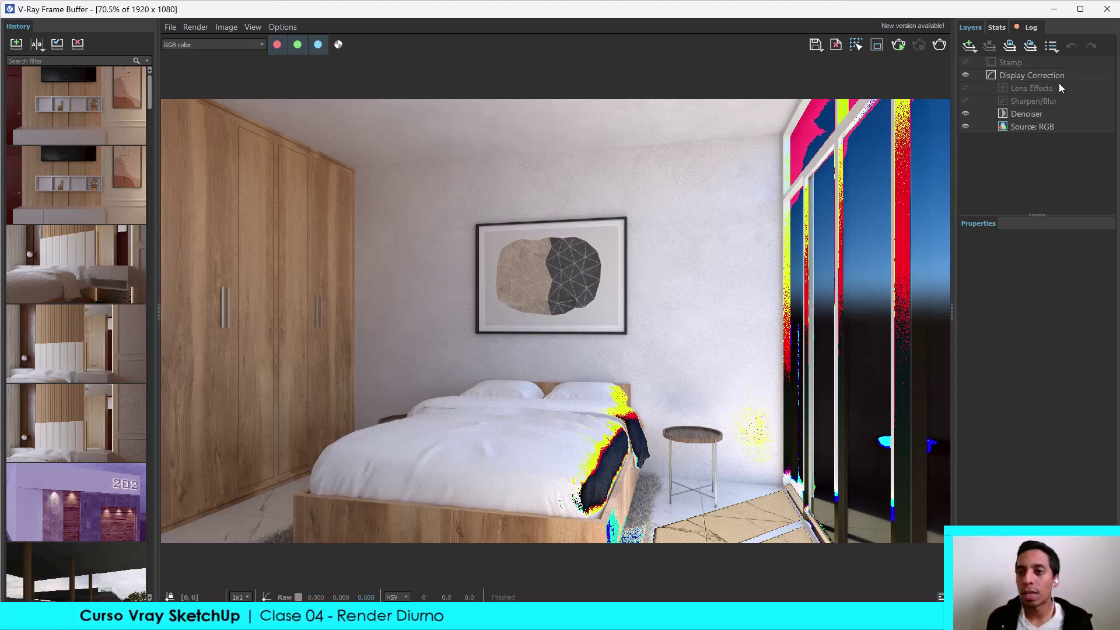
Step: Add an Exposure correction layer with Highlight Burn lowered to 0.130
left_click(970, 45)
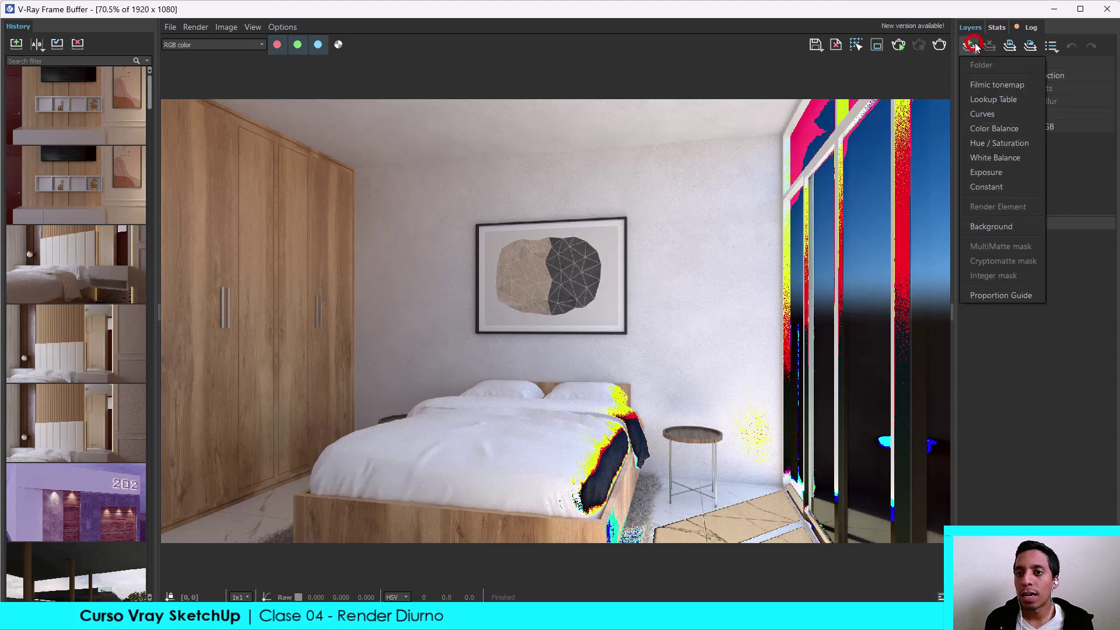
left_click(996, 173)
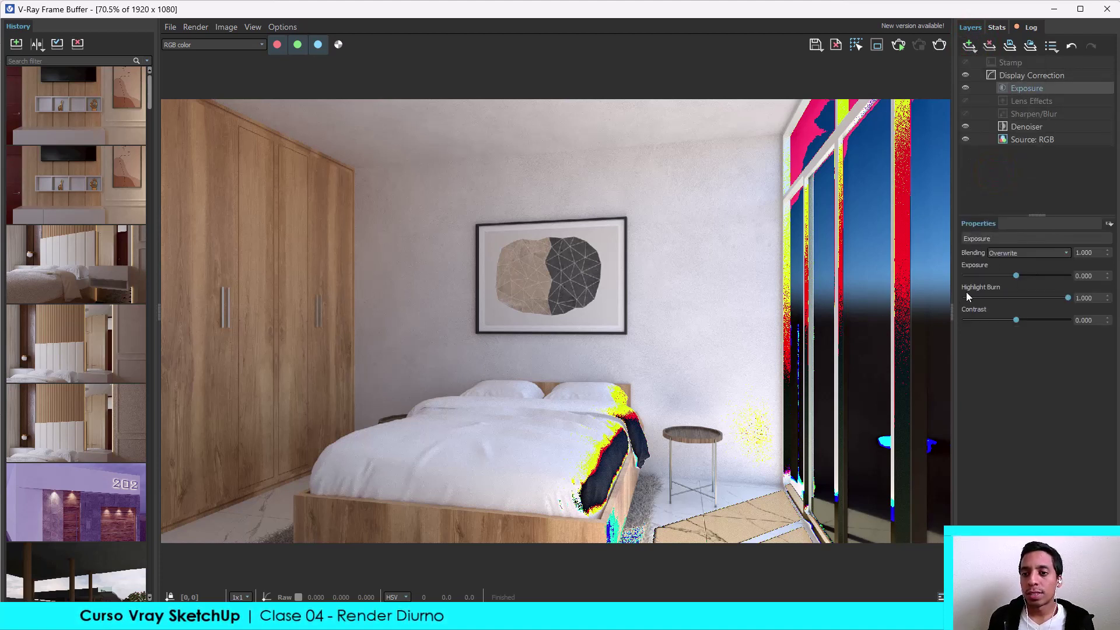
left_click_drag(1065, 298, 989, 309)
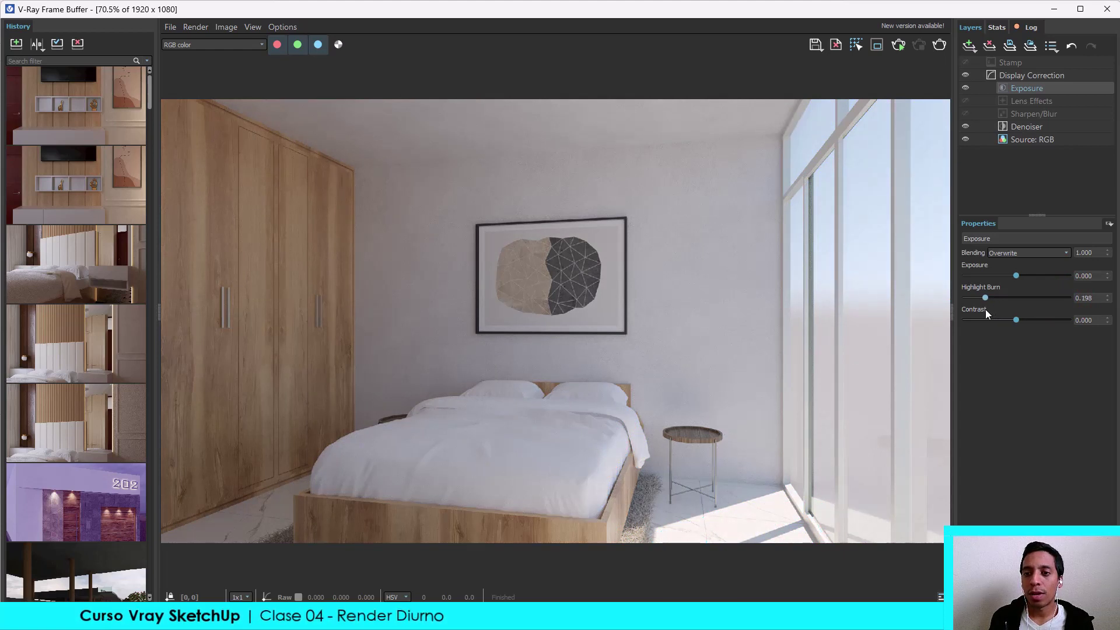
left_click_drag(985, 298, 978, 297)
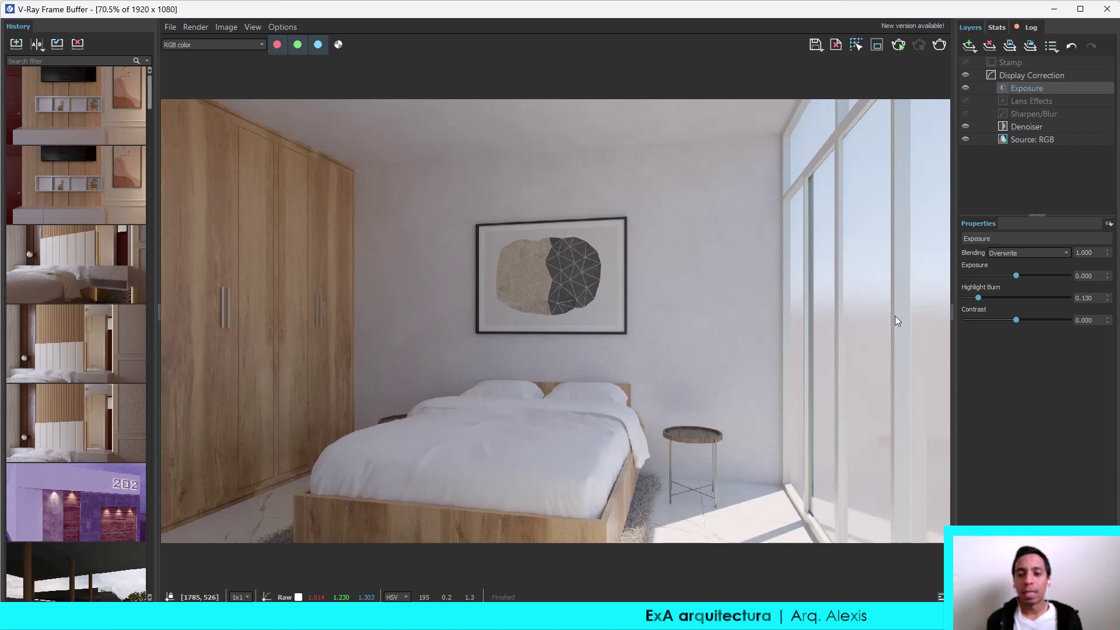
scroll(700, 461, "up", 2)
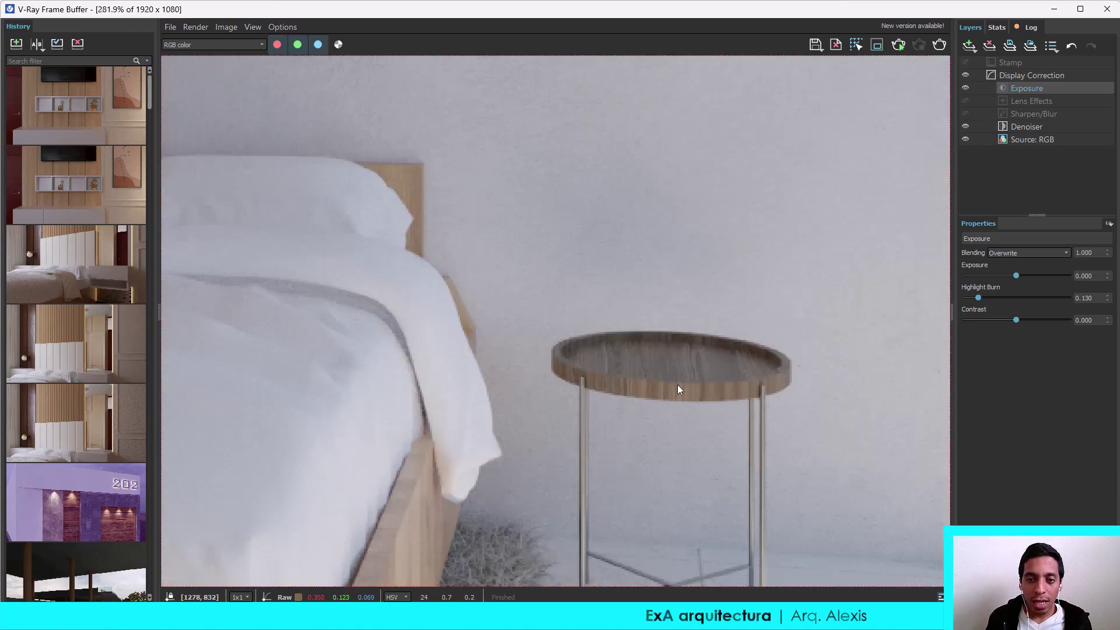
scroll(628, 376, "down", 1)
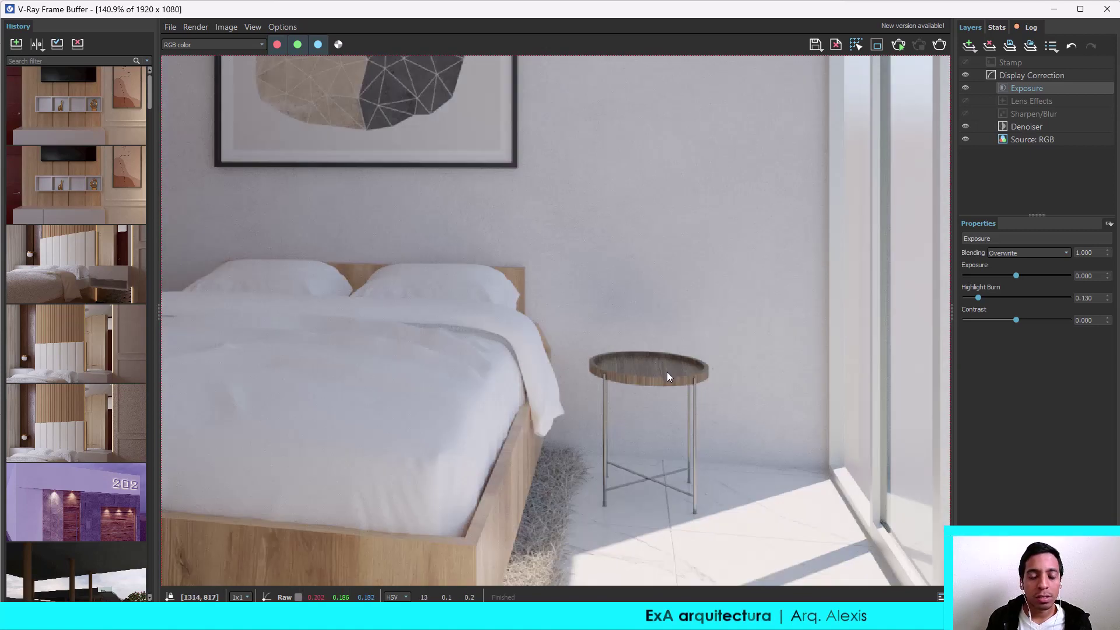
scroll(659, 376, "up", 1)
scroll(632, 366, "down", 1)
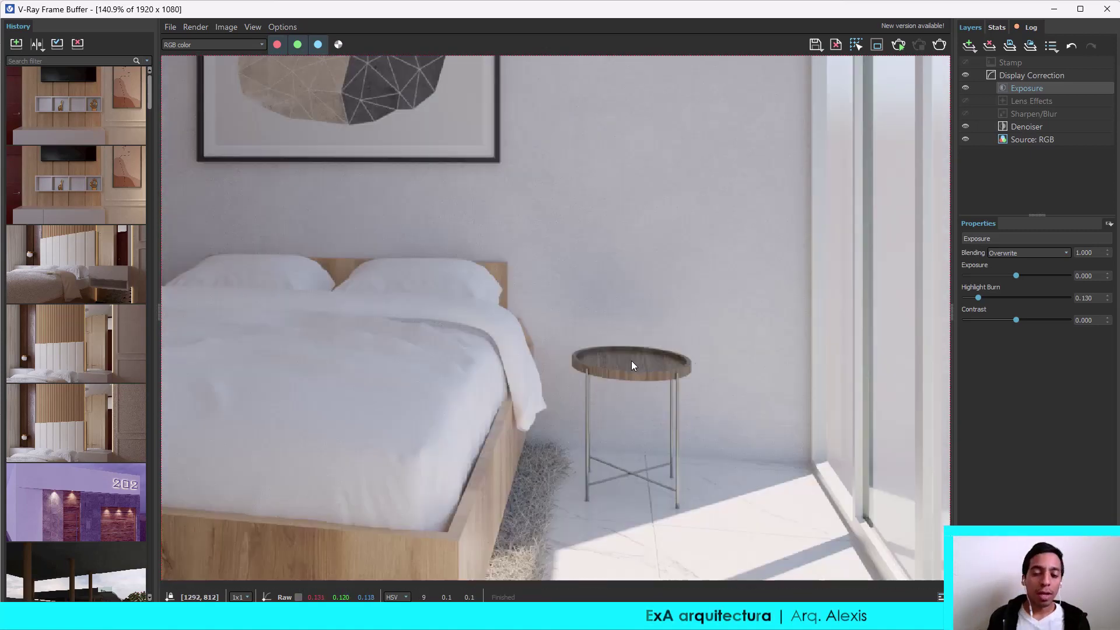
scroll(632, 366, "up", 1)
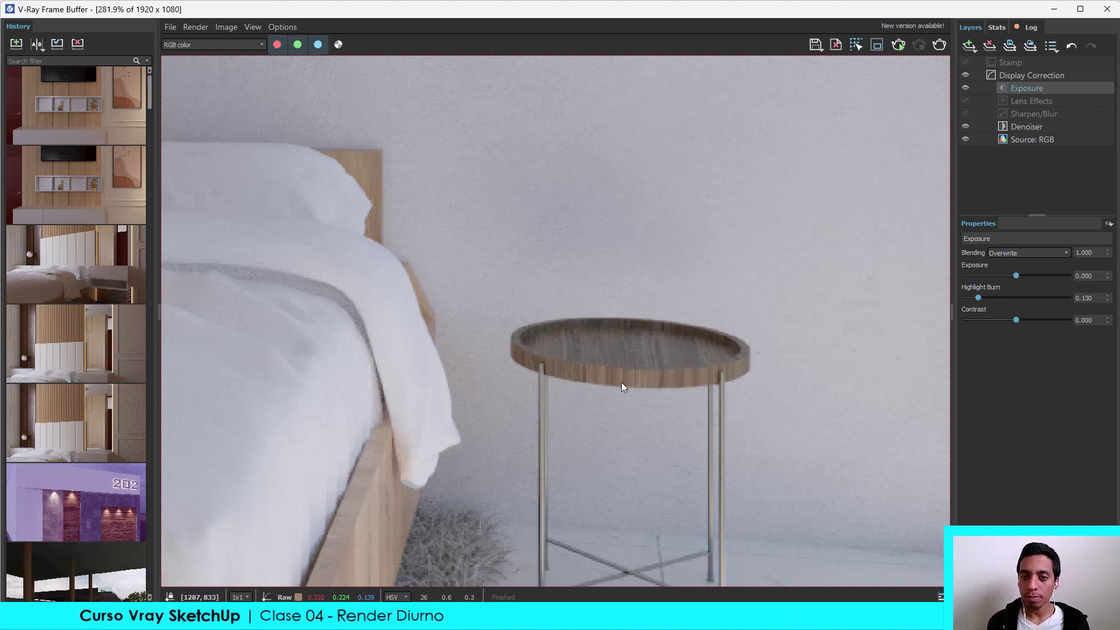
scroll(622, 385, "down", 5)
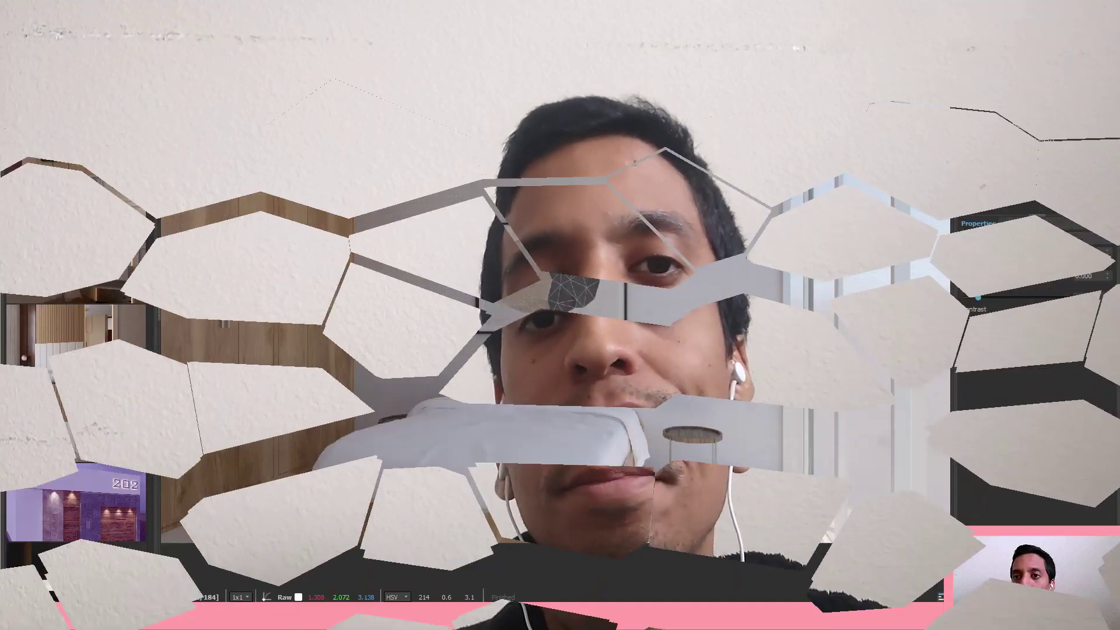
Step: Put away the render window and material editor and turn the camera toward the wardrobe
left_click(1045, 16)
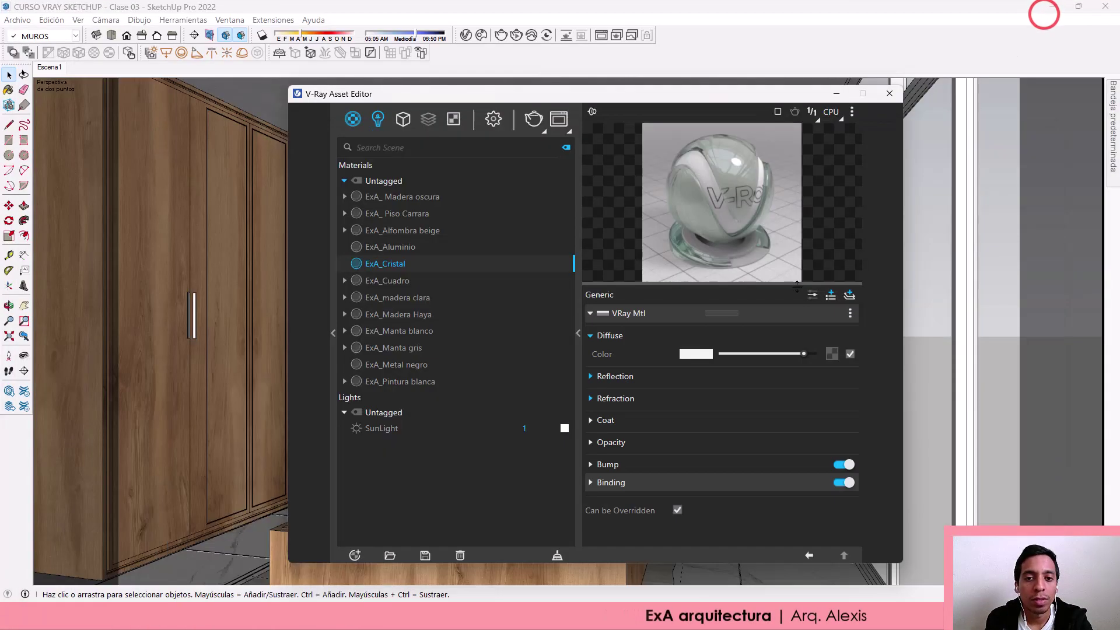
left_click(836, 94)
key("o")
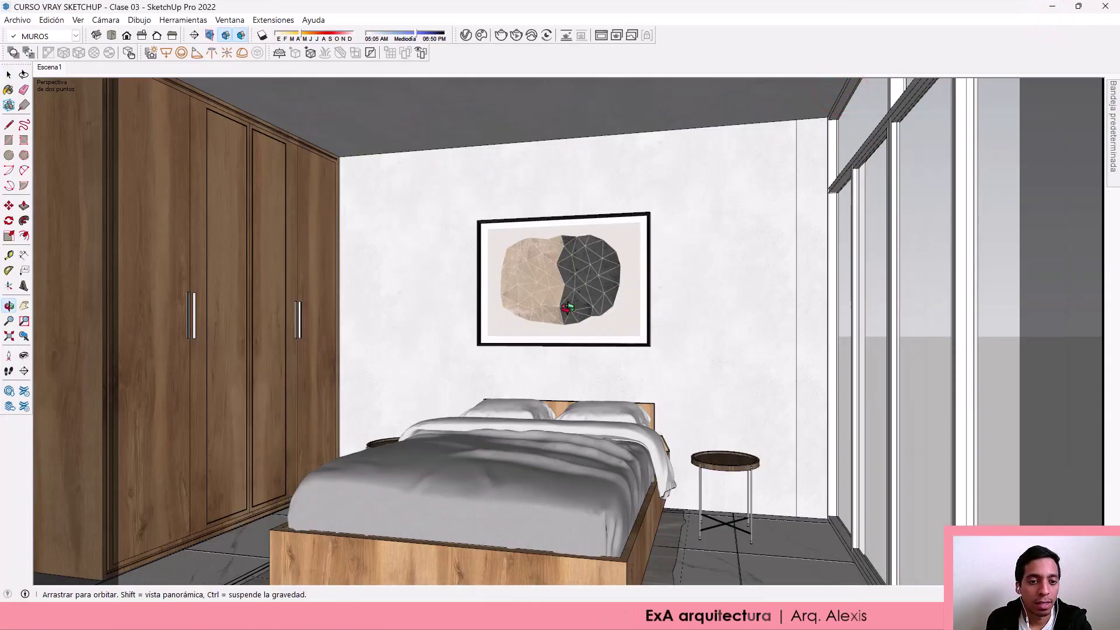
key("space")
scroll(244, 178, "down", 2)
scroll(176, 165, "down", 2)
scroll(244, 177, "down", 2)
key("shift+o")
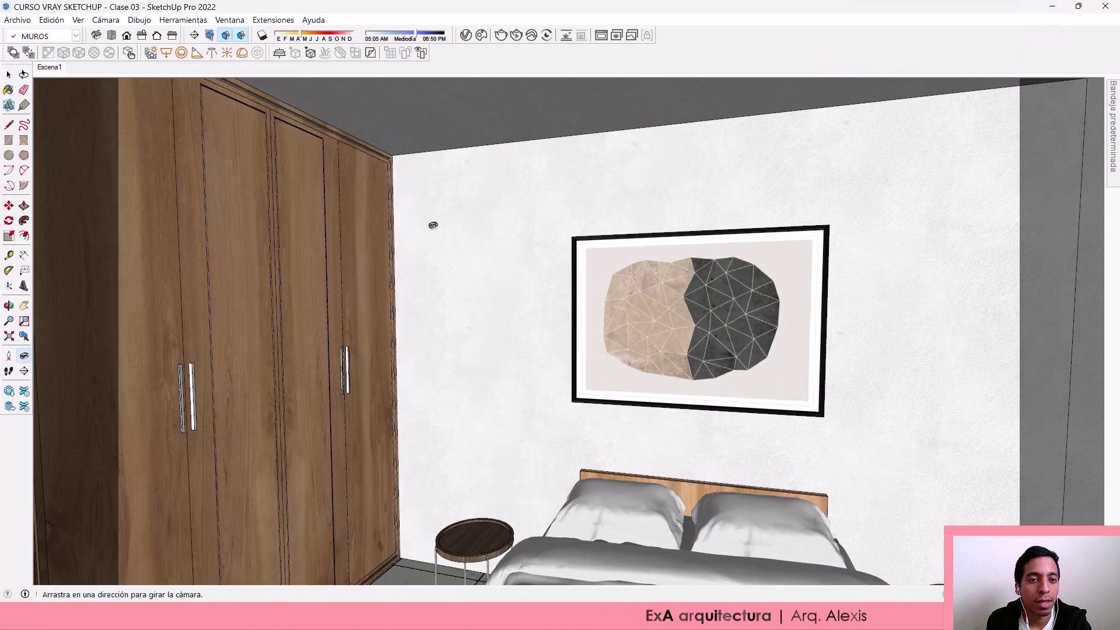
left_click_drag(433, 225, 438, 227)
key("space")
scroll(437, 228, "up", 2)
Step: Open the wardrobe group and its door panel for editing
left_click(408, 222)
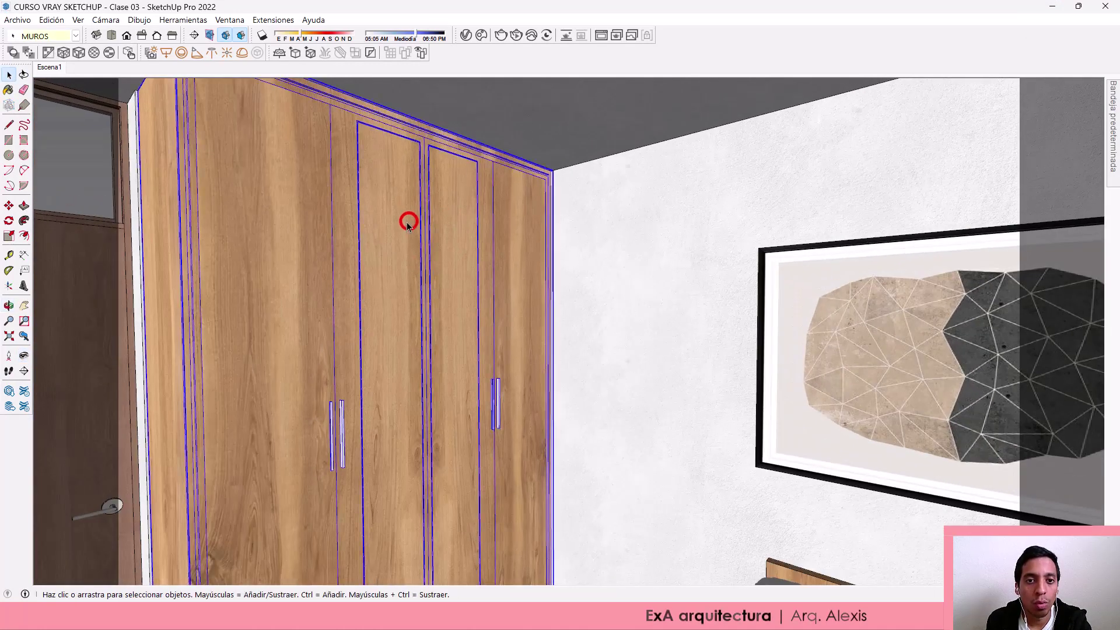
double_click(408, 222)
scroll(391, 242, "up", 1)
double_click(391, 241)
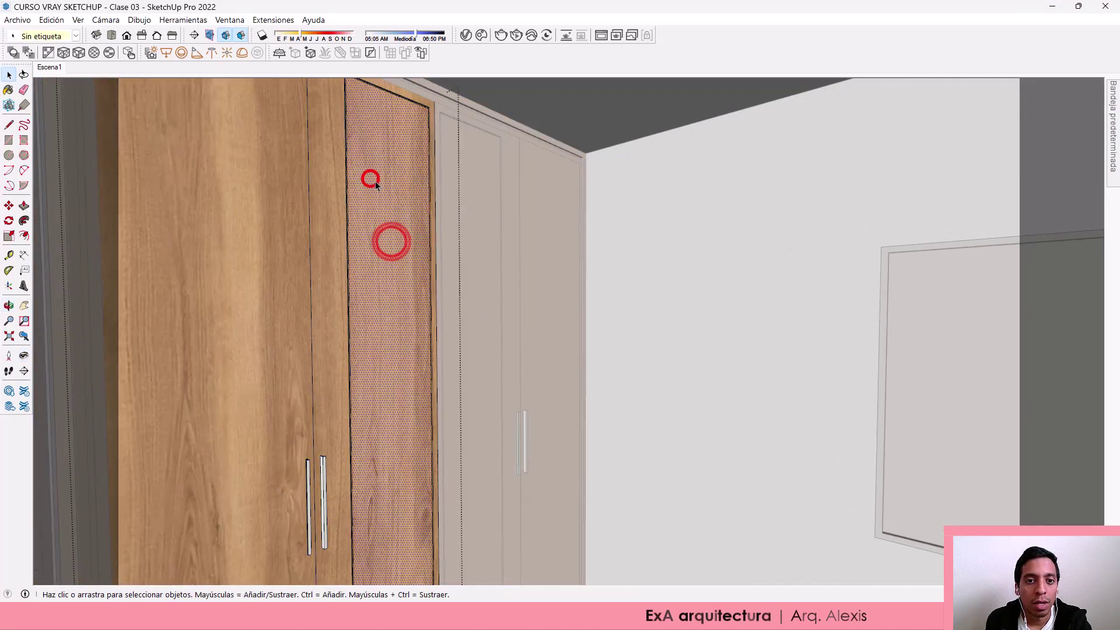
scroll(373, 261, "down", 1)
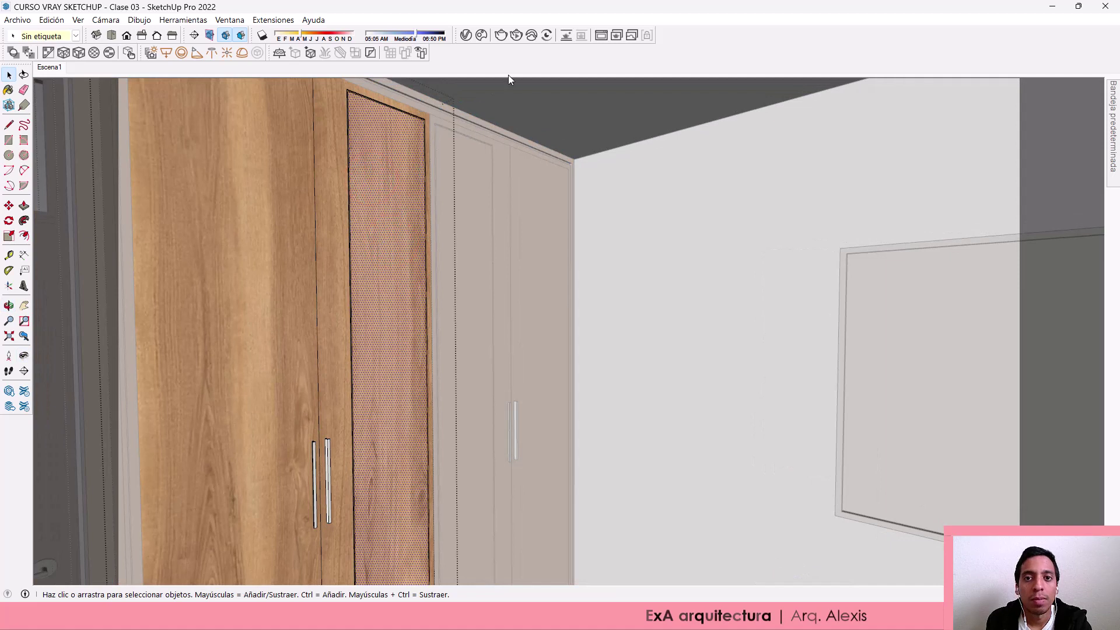
Step: Add a new Generic V-Ray material and rename it ExA_espejo
left_click(466, 35)
left_click(312, 555)
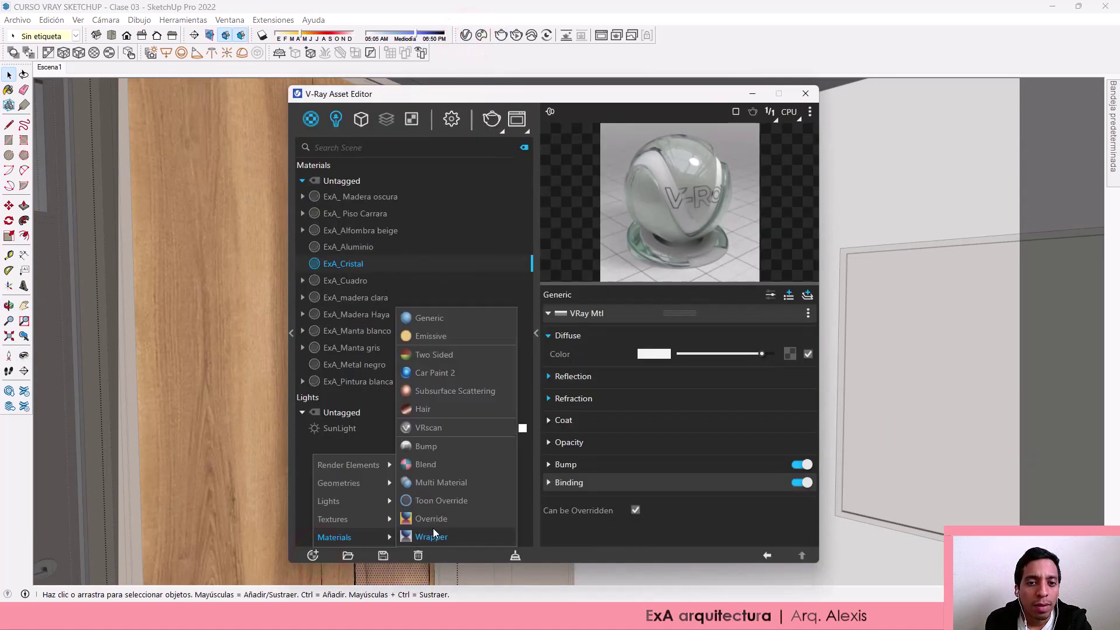
left_click(434, 318)
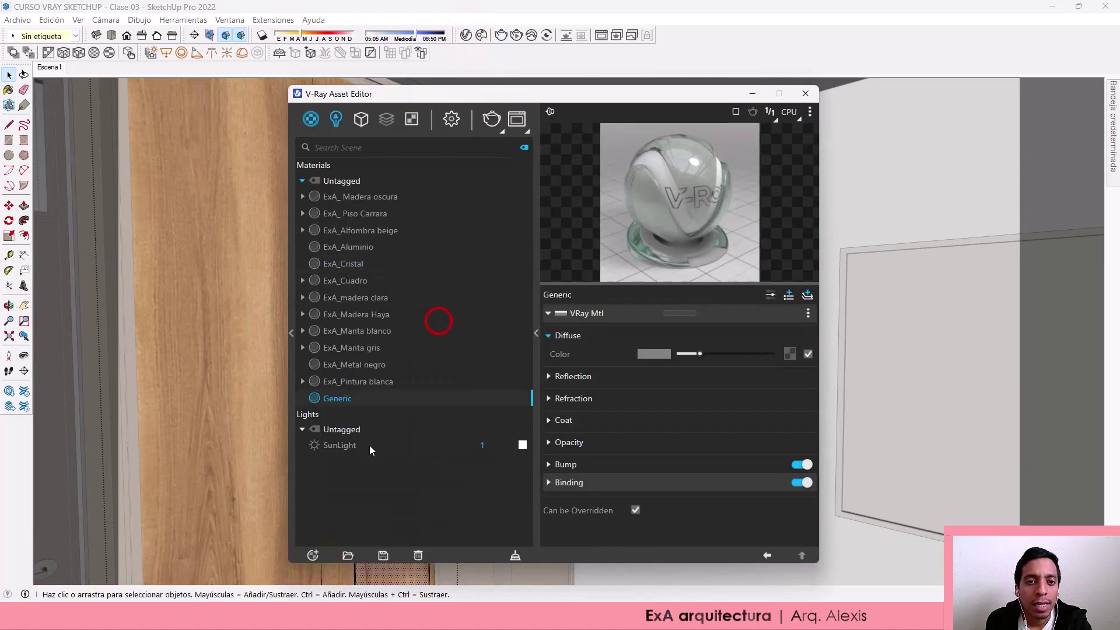
right_click(333, 400)
left_click(379, 303)
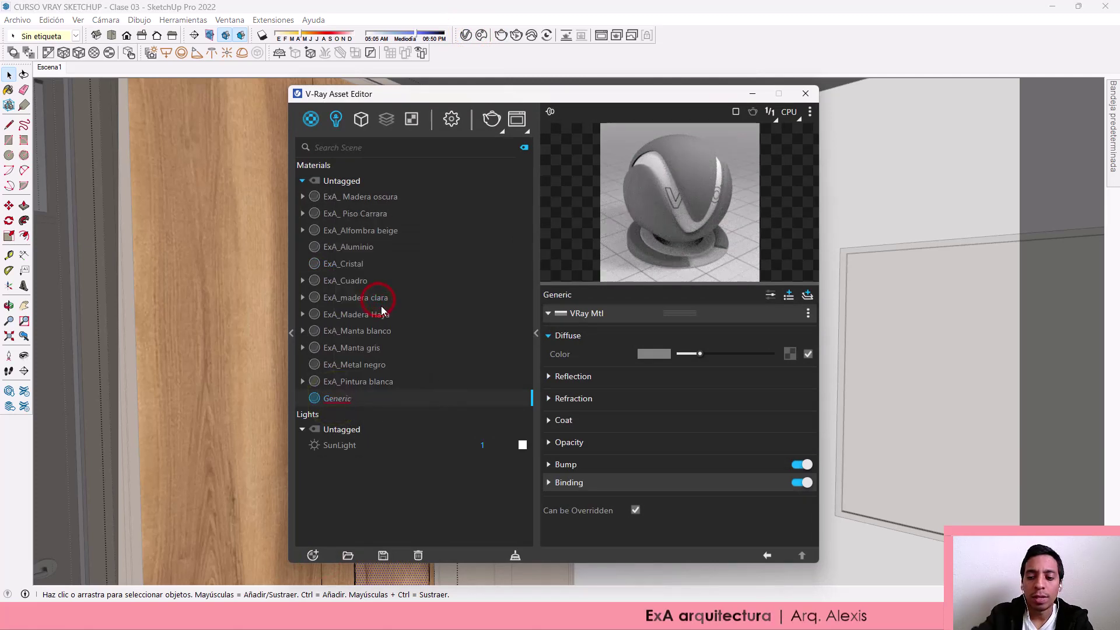
key("BackSpace")
type("E")
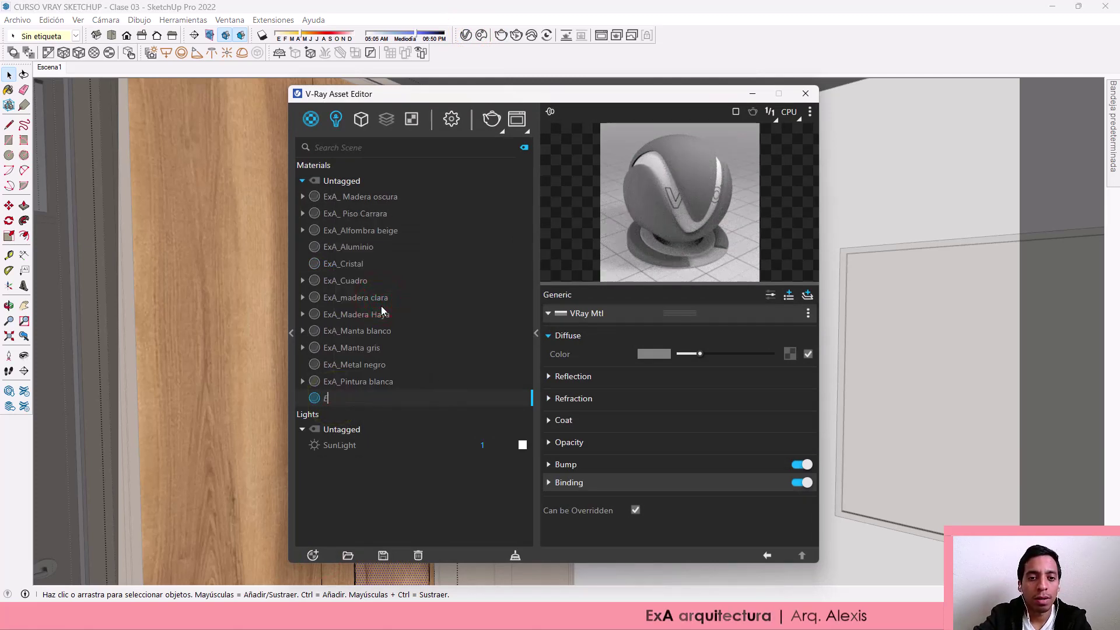
type("xA_espejo")
key("Return")
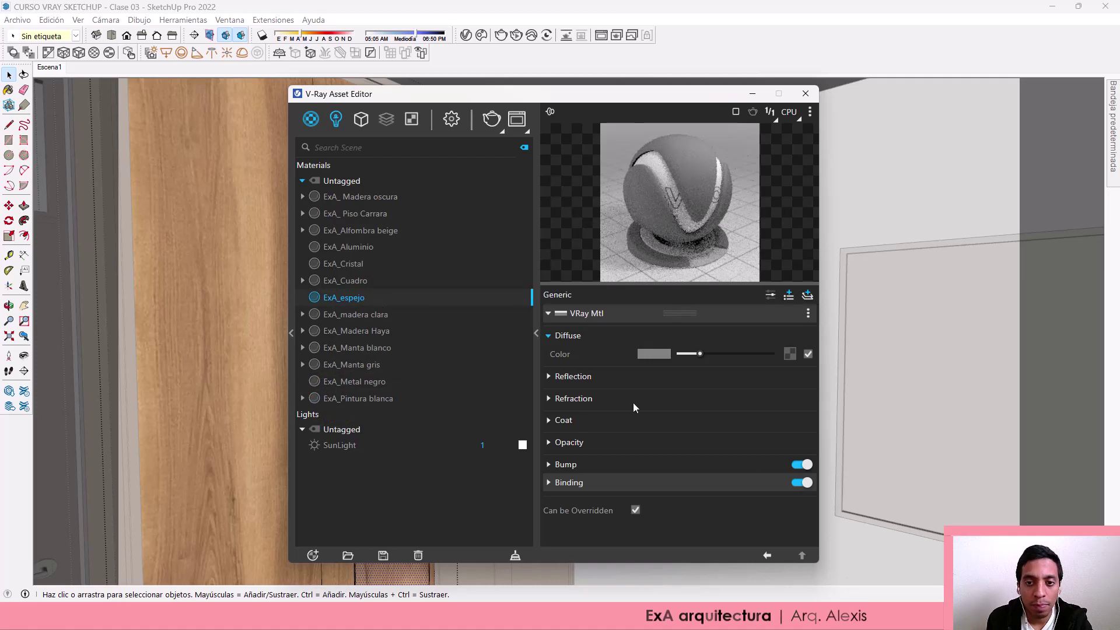
Step: Give ExA_espejo a white reflection colour, Fresnel off and a custom reflection IOR of 10
left_click(600, 382)
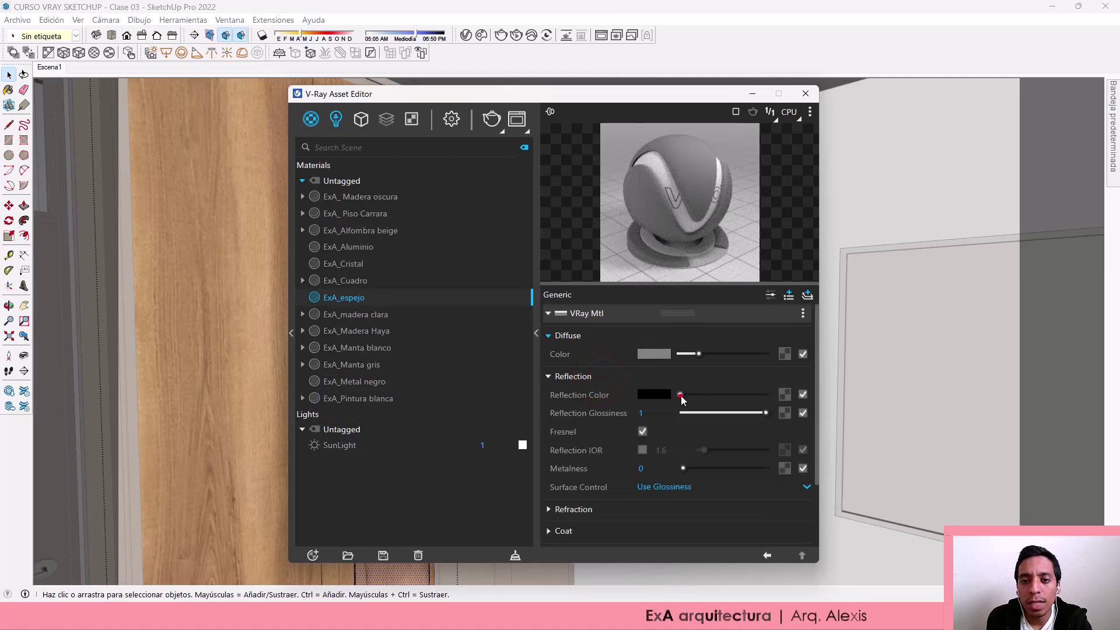
left_click_drag(681, 397, 765, 395)
left_click(573, 376)
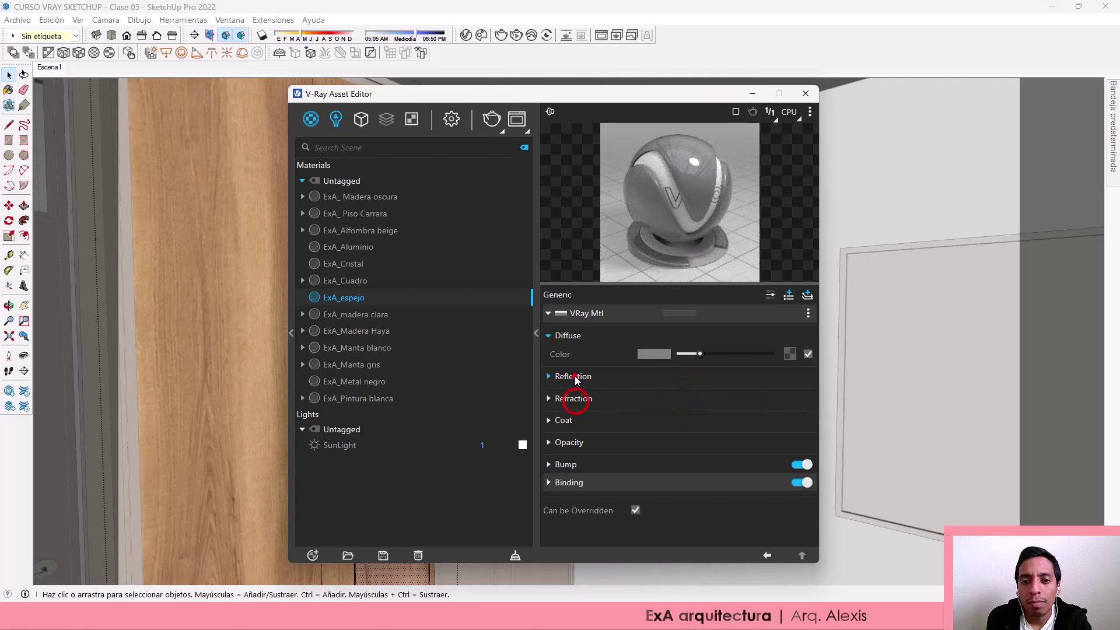
left_click(643, 432)
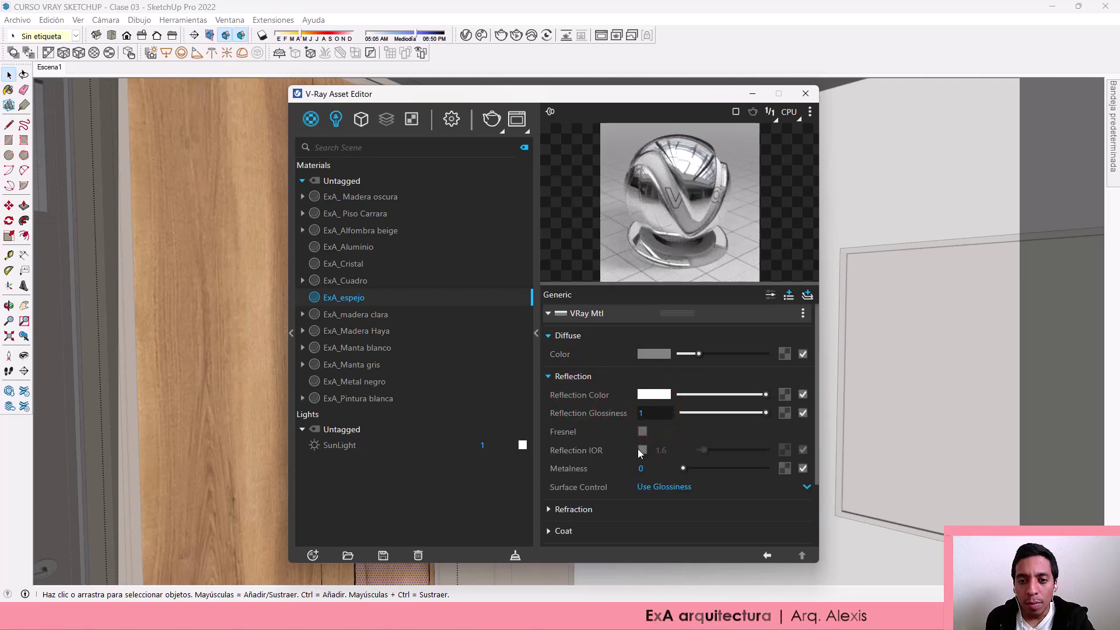
left_click(643, 449)
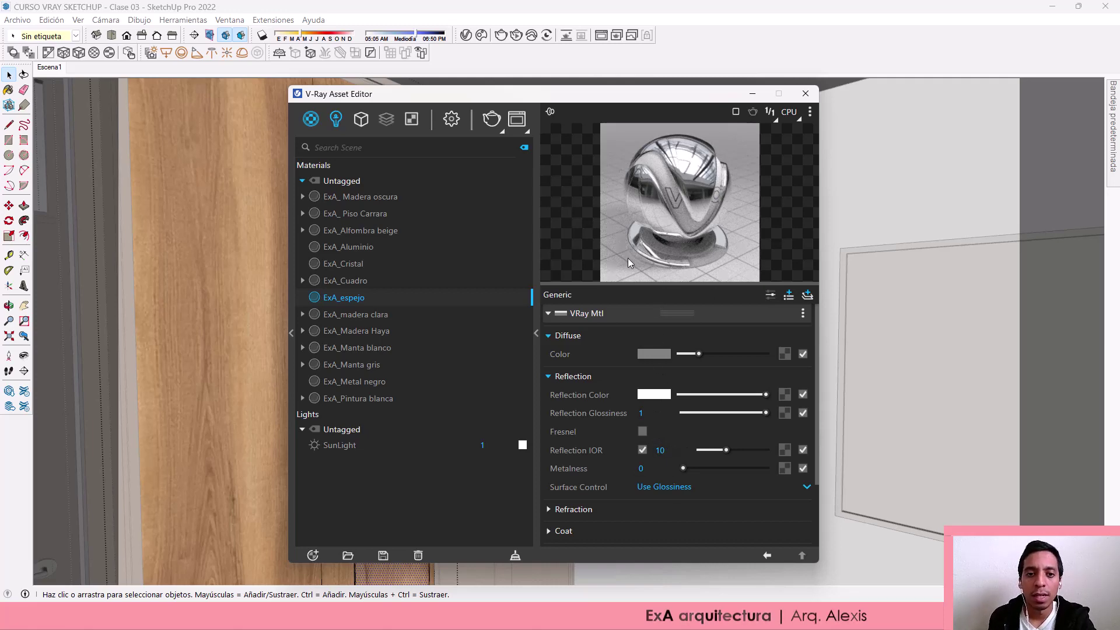
Step: Paint the two wardrobe door faces with the grey mirror material
left_click(749, 95)
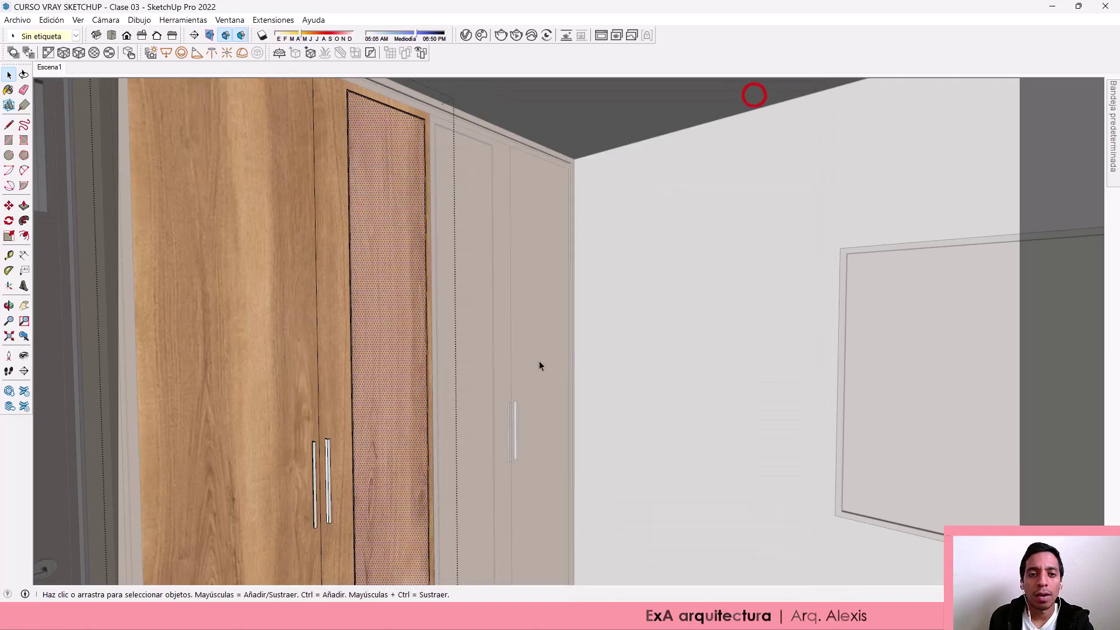
key("b")
left_click(393, 367)
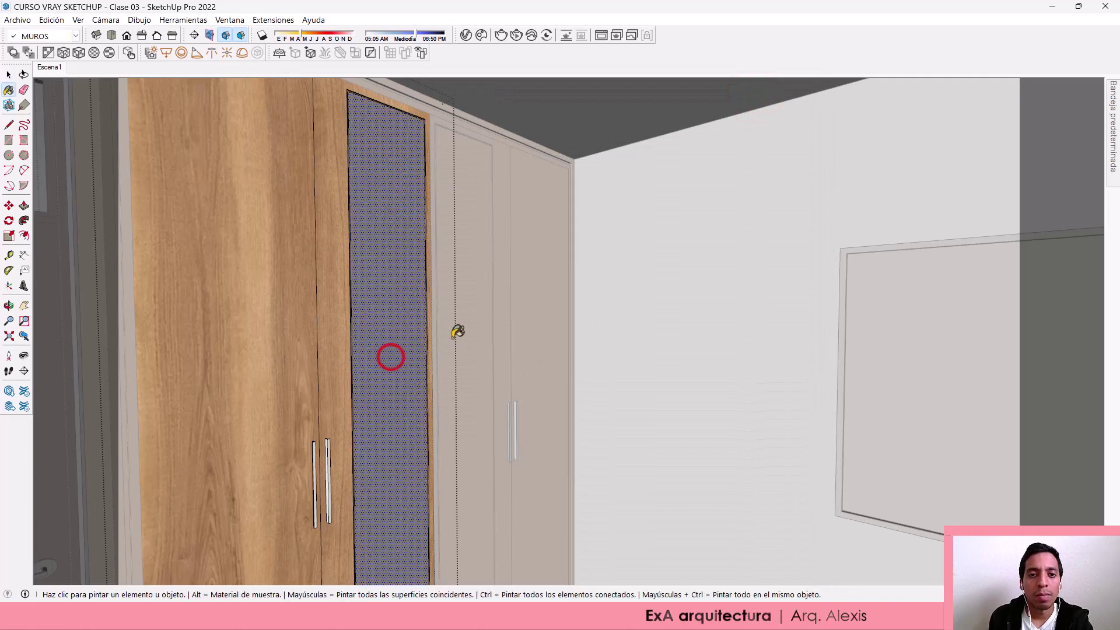
middle_click_drag(393, 367, 437, 292)
key("space")
left_click(437, 293)
double_click(443, 254)
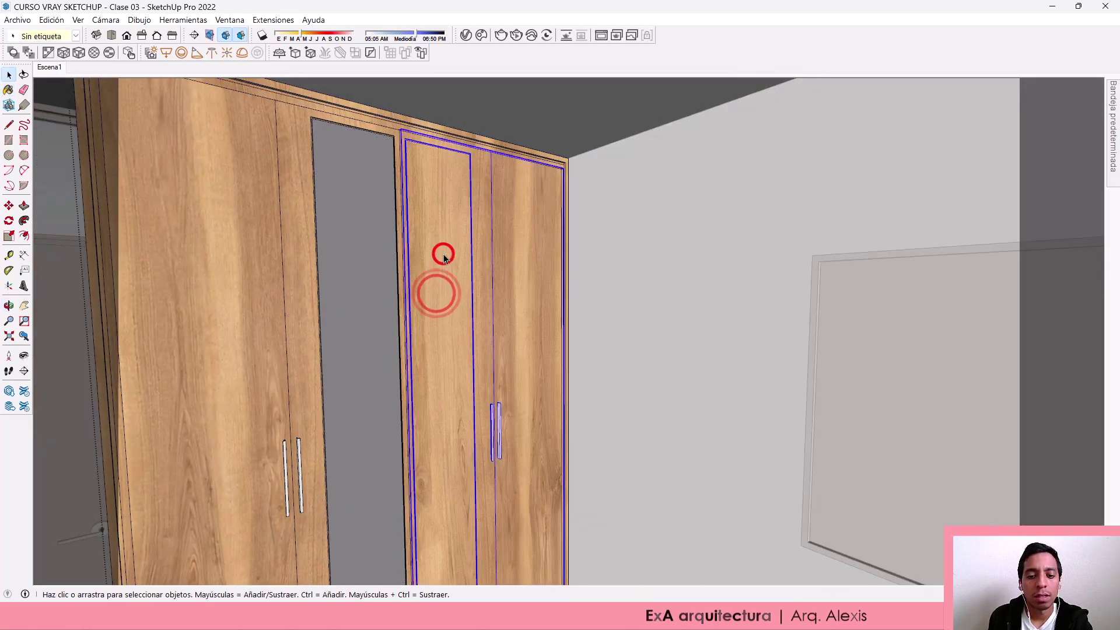
left_click(444, 246)
key("b")
left_click(438, 237)
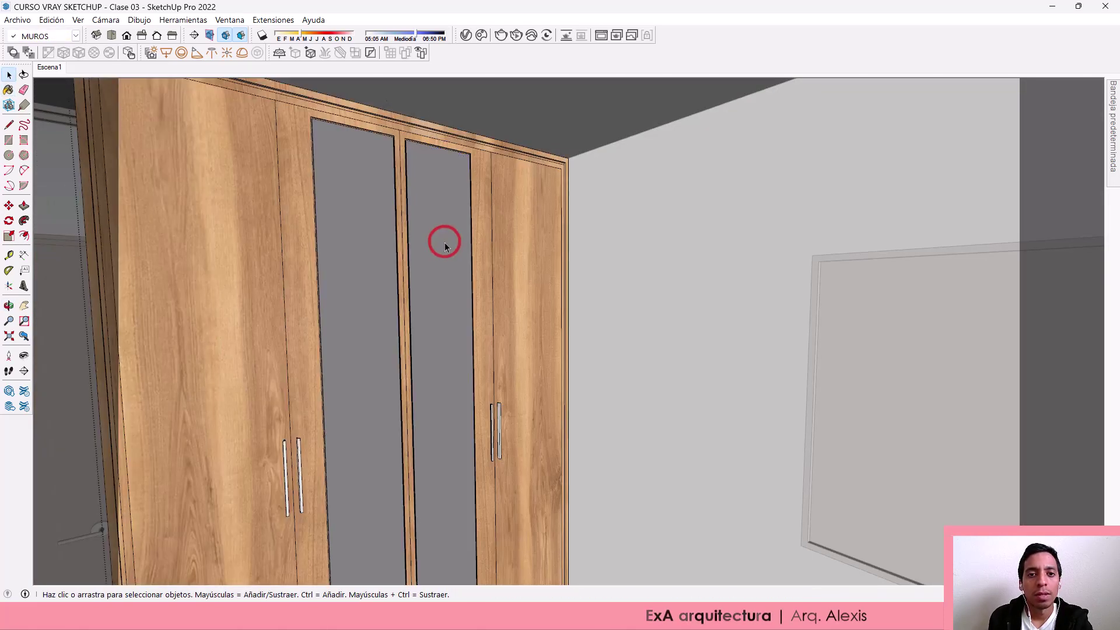
Step: Orbit to the wardrobe's upper doors and enter the wardrobe group
middle_click_drag(437, 237, 445, 243)
left_click_drag(502, 227, 361, 199)
key("space")
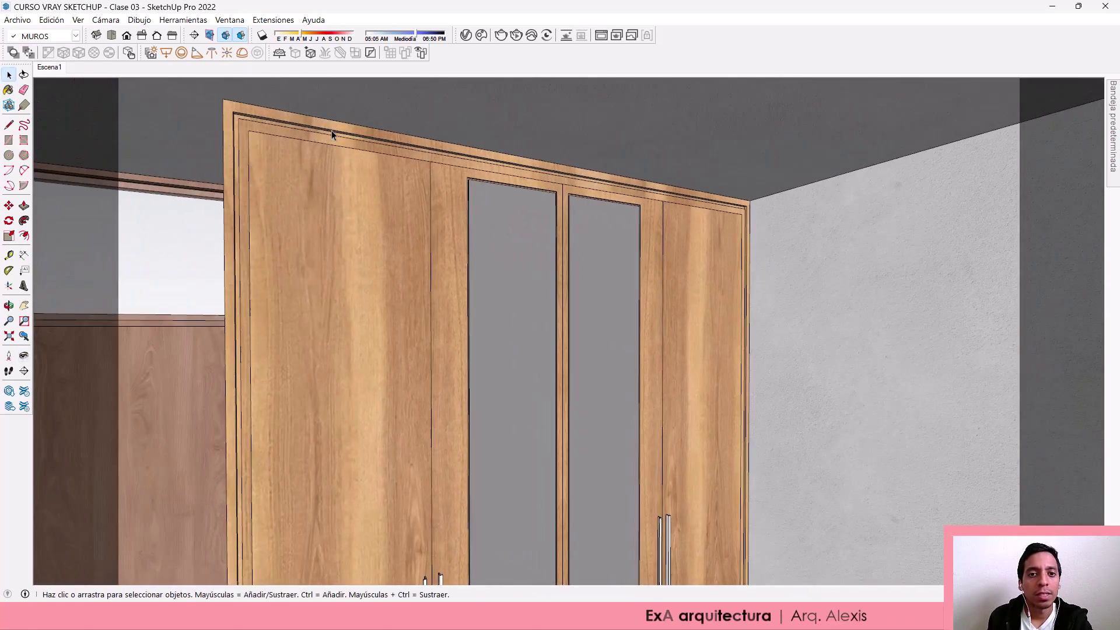
scroll(332, 131, "up", 3)
mouse_move(462, 155)
middle_mouse_down()
mouse_move(526, 199)
mouse_move(533, 190)
mouse_move(453, 181)
mouse_move(424, 267)
middle_mouse_up()
double_click(425, 266)
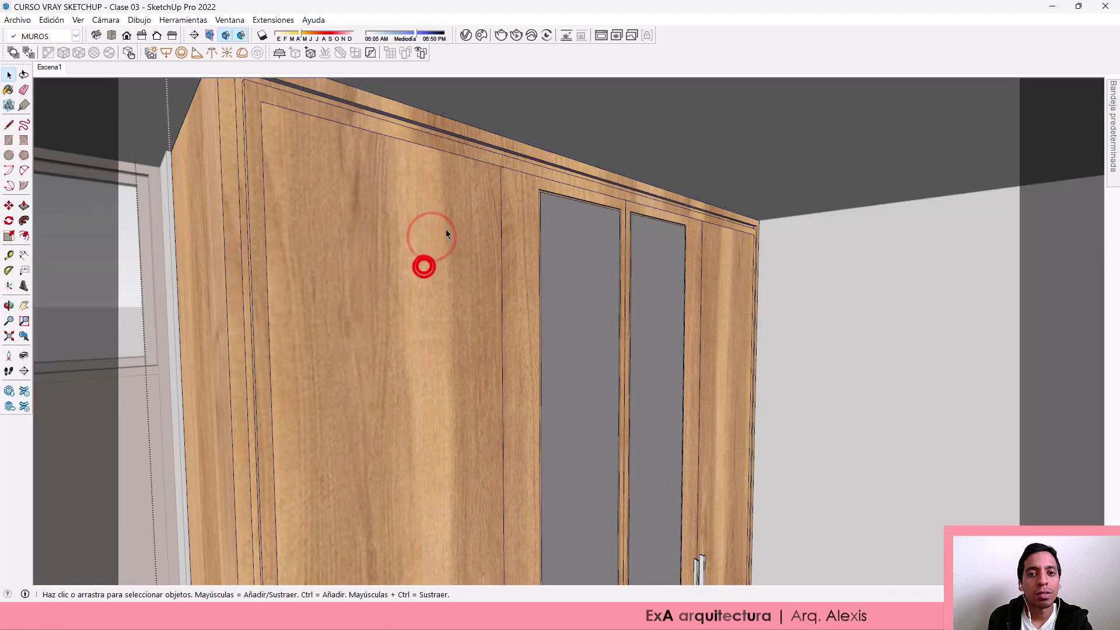
Step: Offset the wooden door face to create an inset frame
key("p")
key("f")
left_click(427, 281)
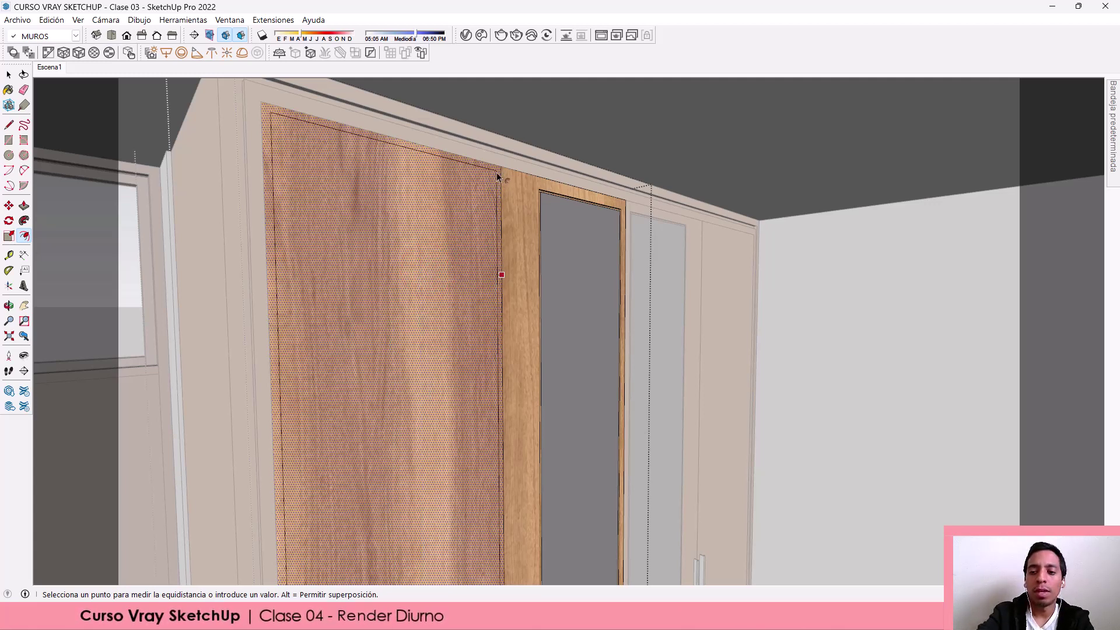
left_click(498, 176)
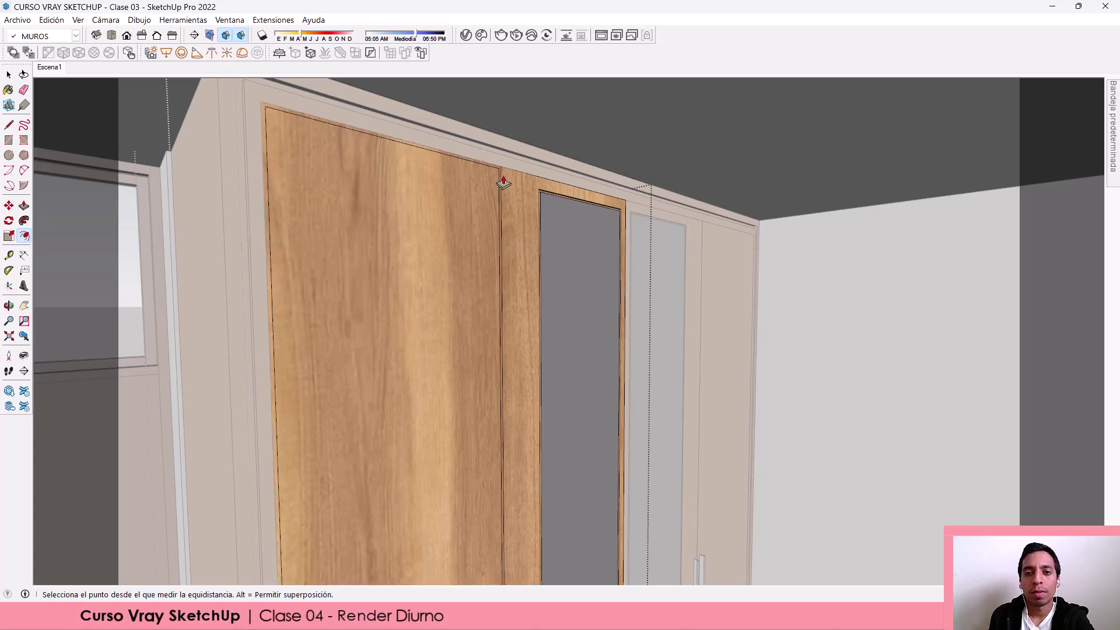
Step: Push/Pull the inset door panel, then return to the Escena1 scene
key("p")
scroll(499, 177, "up", 3)
left_click(495, 178)
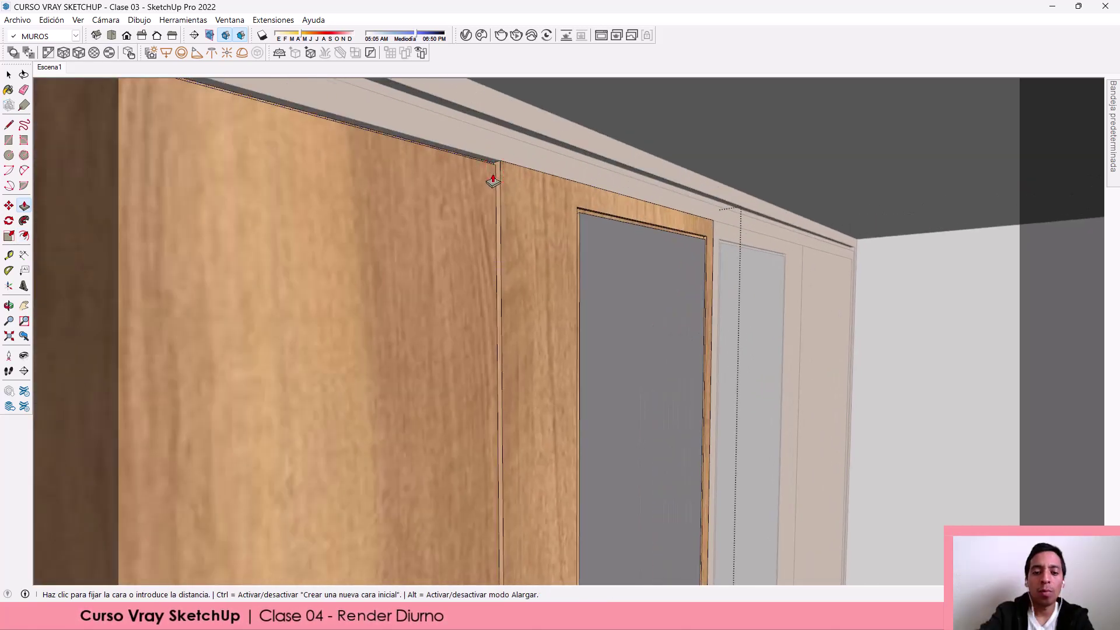
key("space")
scroll(493, 181, "down", 3)
scroll(544, 291, "up", 2)
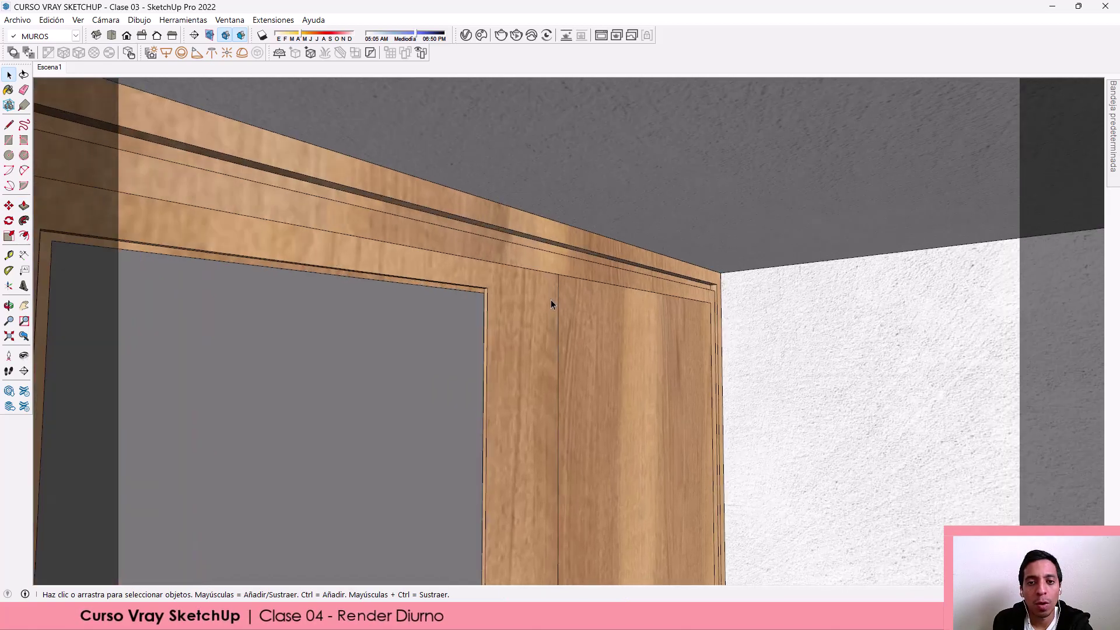
left_click(547, 300)
left_click(49, 66)
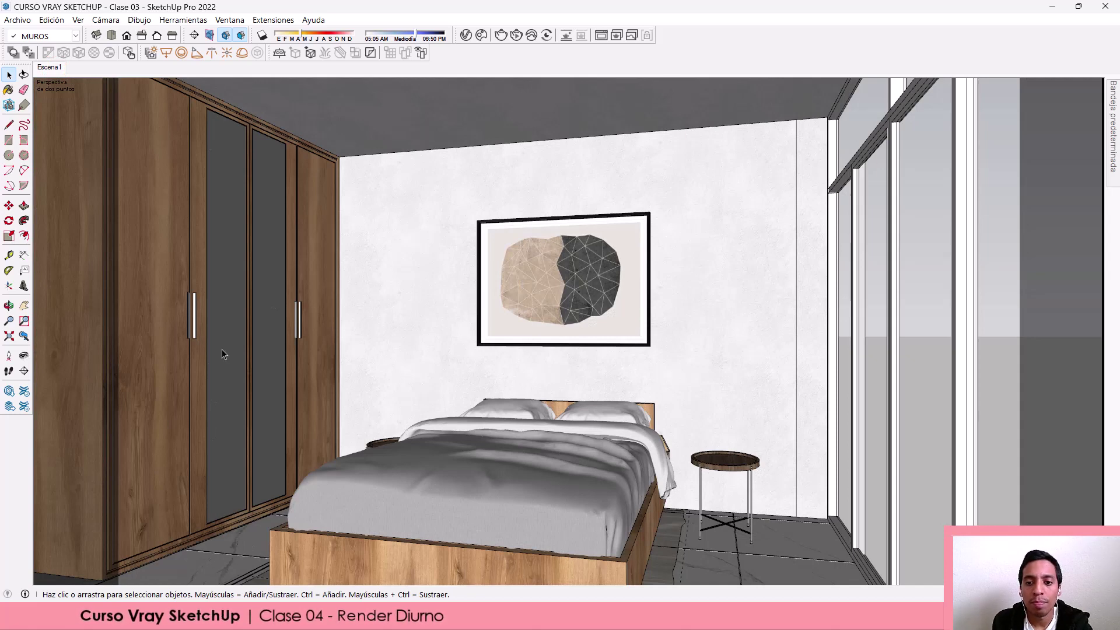
Step: Zoom in on the side table and paint its outer rim grey
middle_click_drag(604, 396, 688, 436)
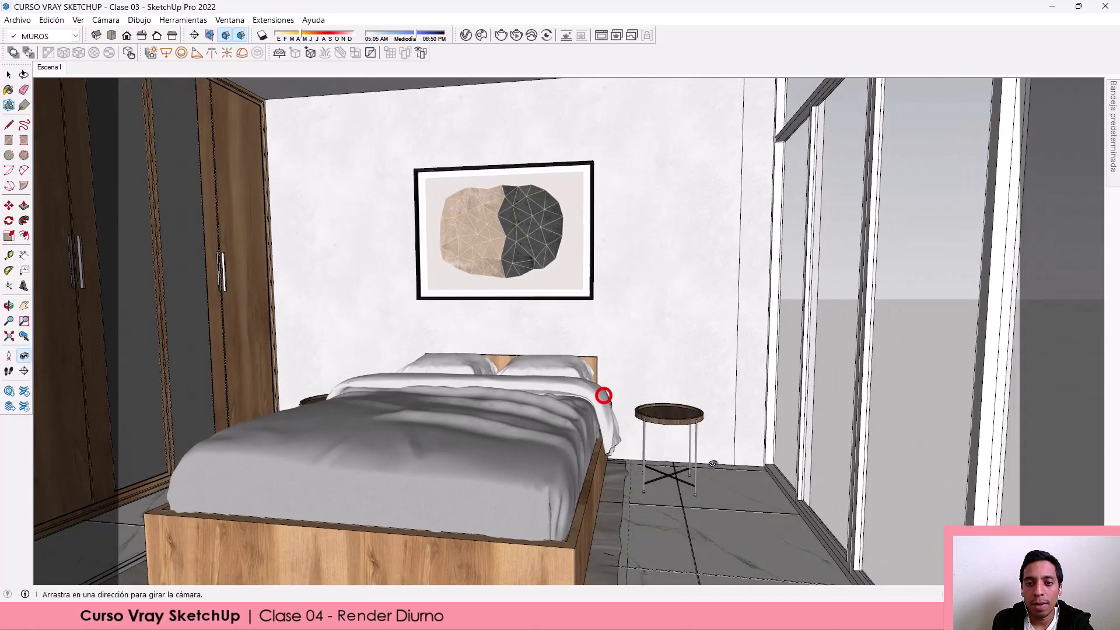
scroll(603, 401, "up", 3)
scroll(607, 408, "up", 3)
scroll(607, 412, "up", 2)
left_click(609, 414)
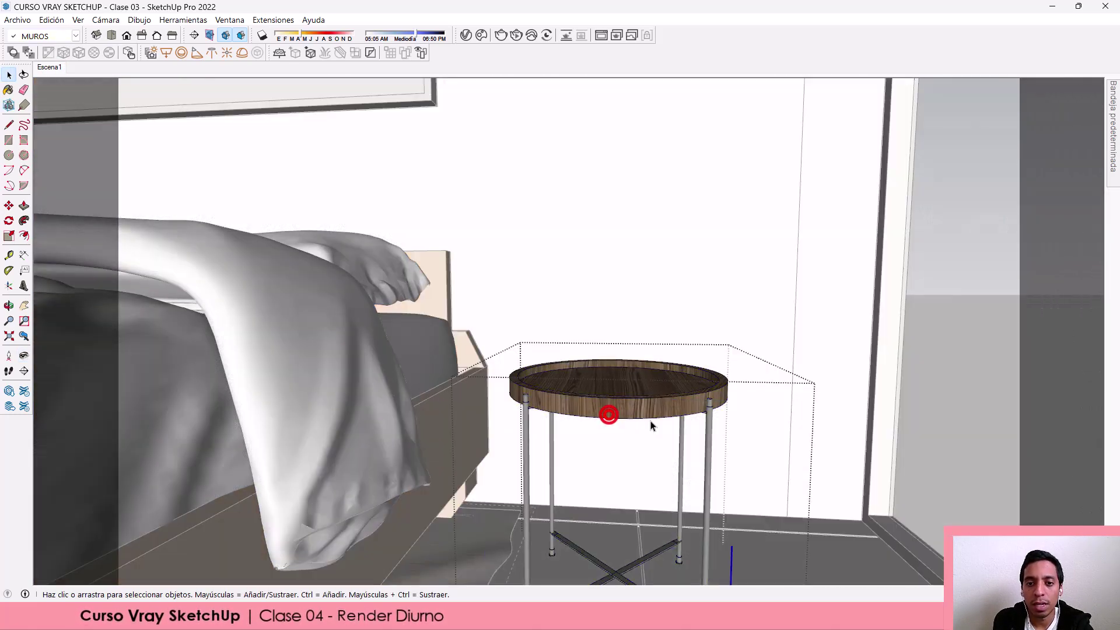
key("b")
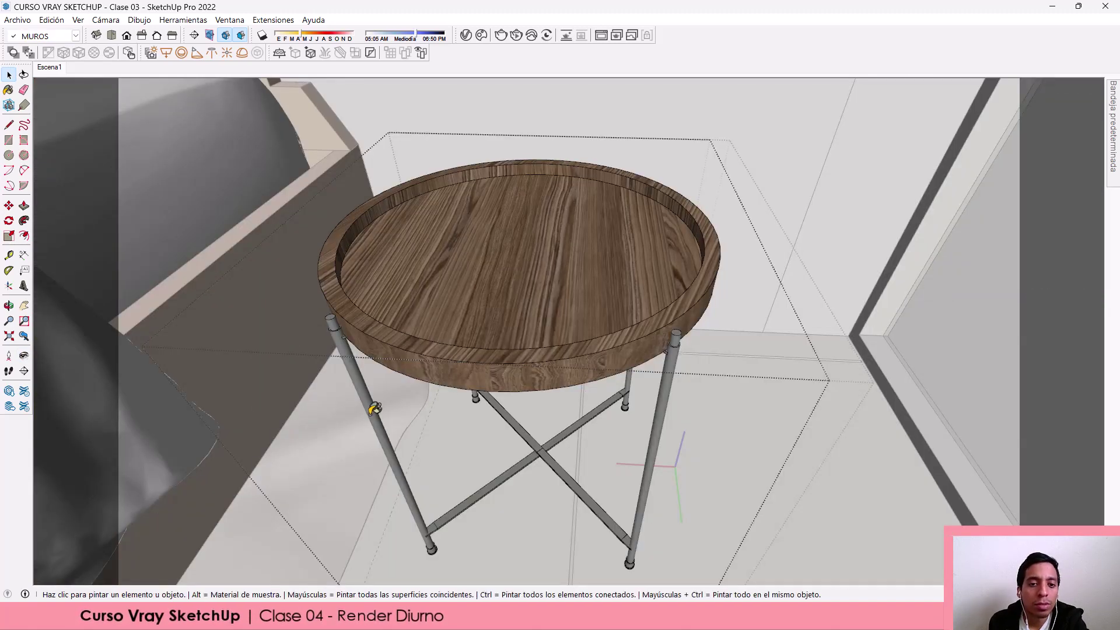
left_click(424, 324)
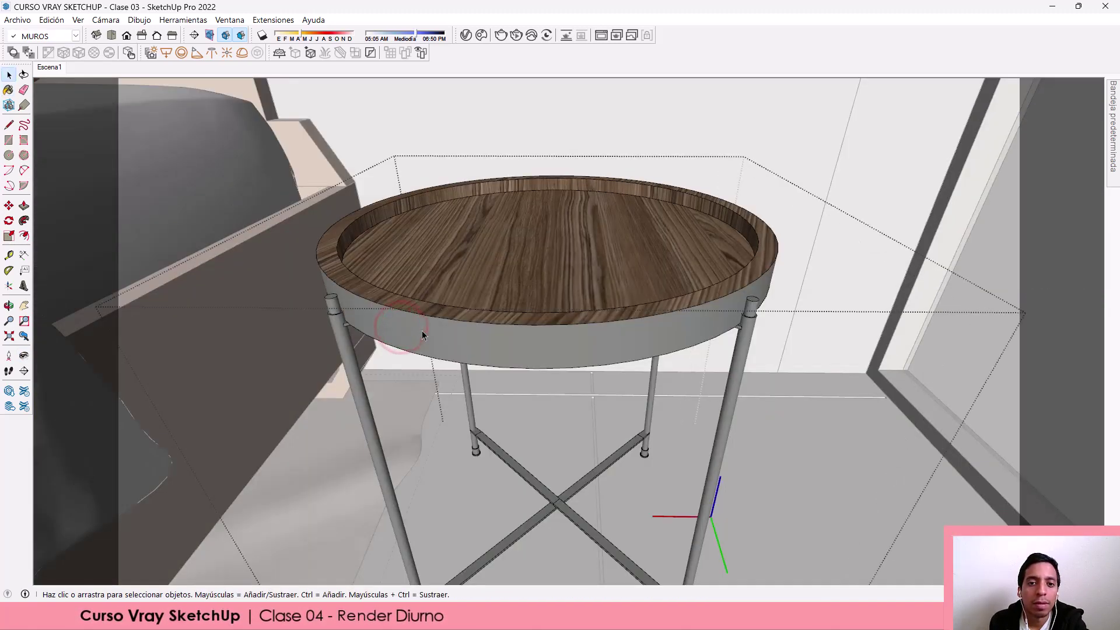
Step: Sample the grey from the rim and paint the table's top rim with it
scroll(423, 324, "down", 3)
scroll(448, 378, "up", 3)
left_click(444, 381, "alt")
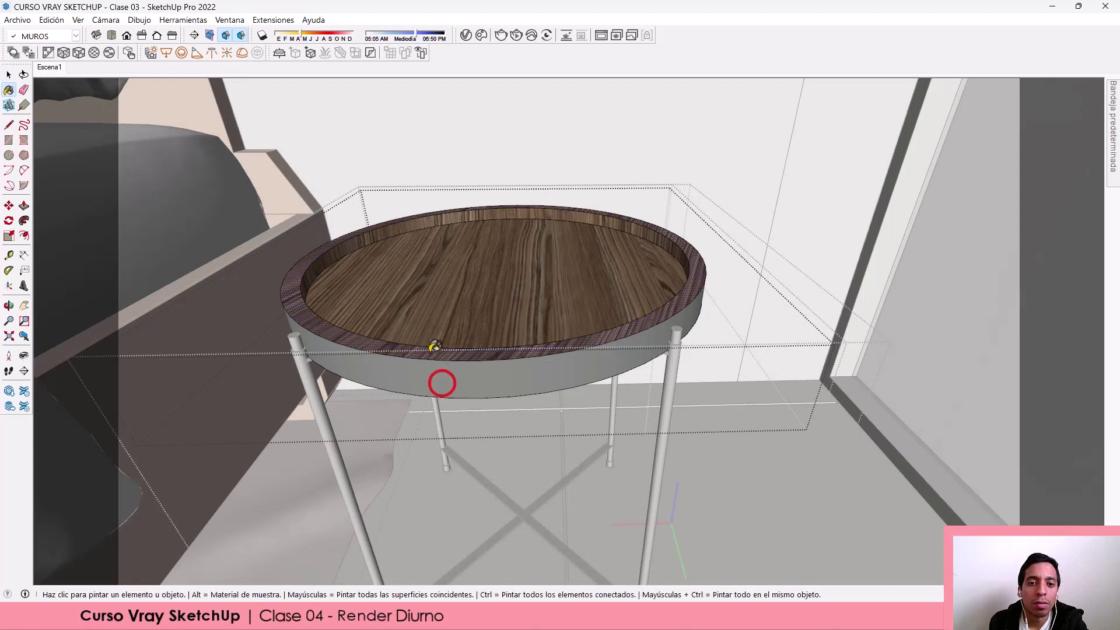
left_click(428, 353)
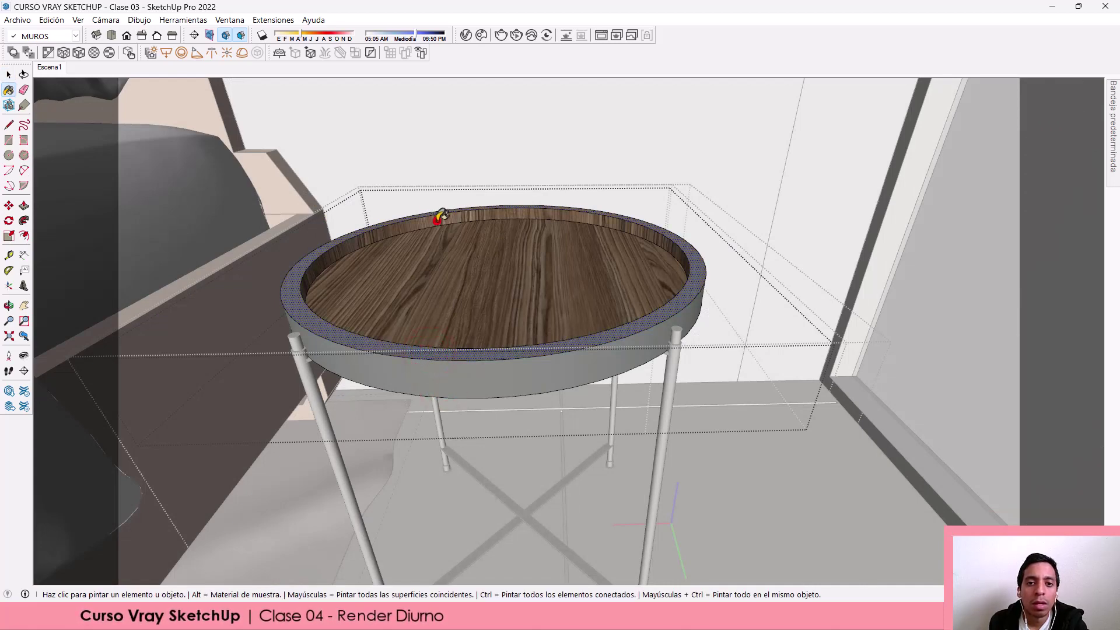
Step: Zoom out and look around to show the bed, table and floor again
key("space")
scroll(496, 233, "down", 2)
scroll(554, 227, "down", 2)
scroll(581, 219, "down", 1)
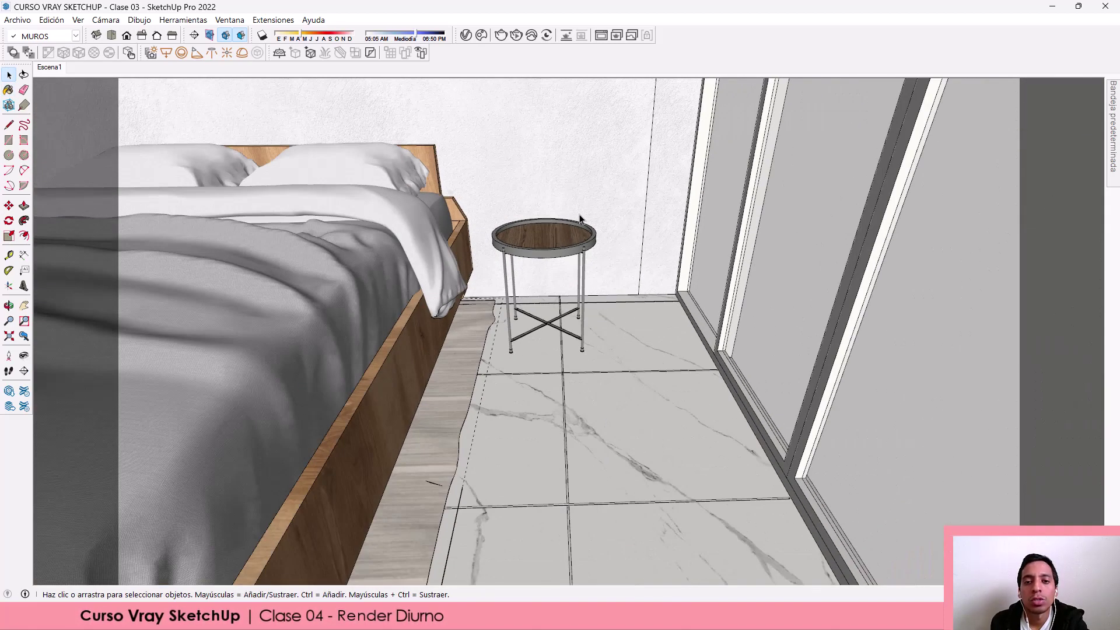
middle_click_drag(580, 220, 586, 255)
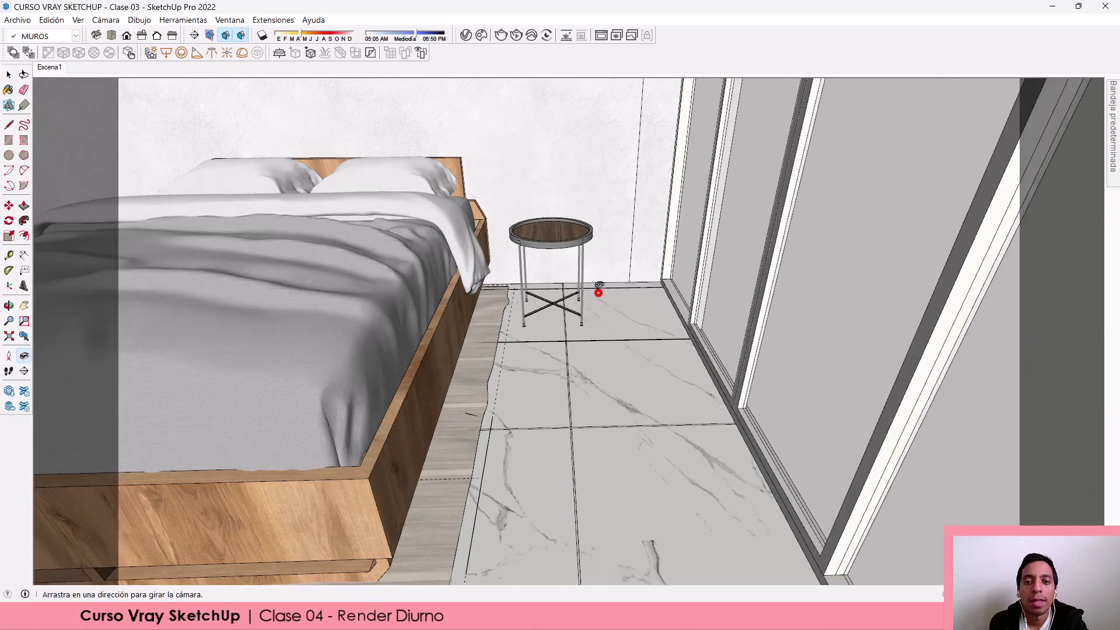
key("Page_Down")
key("space")
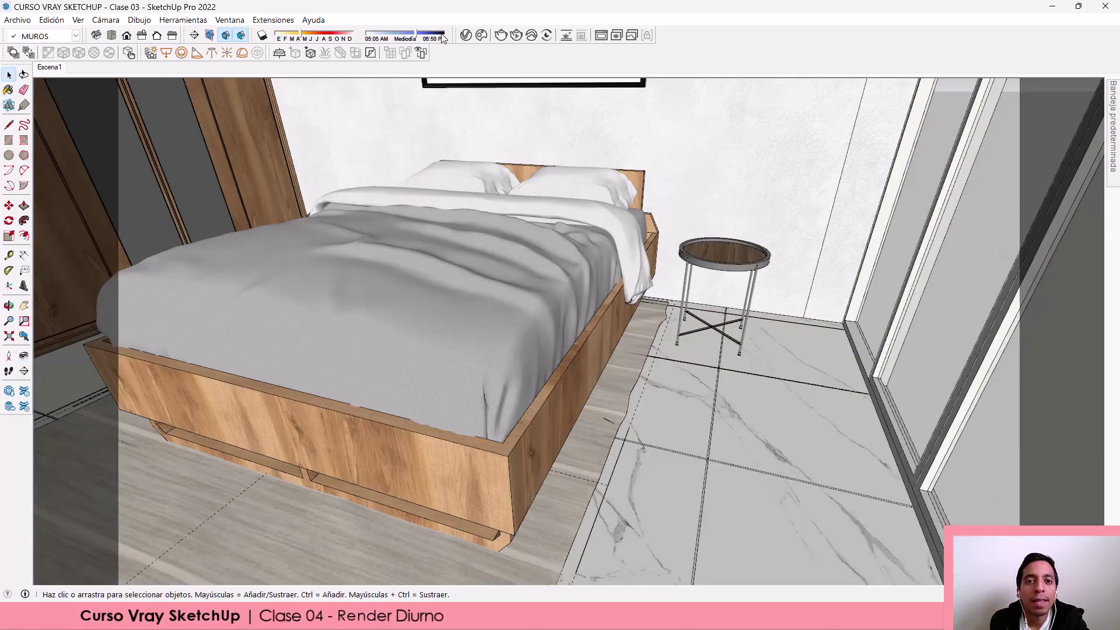
Step: Open the Alfombra fur asset and expand its variance settings
left_click(465, 36)
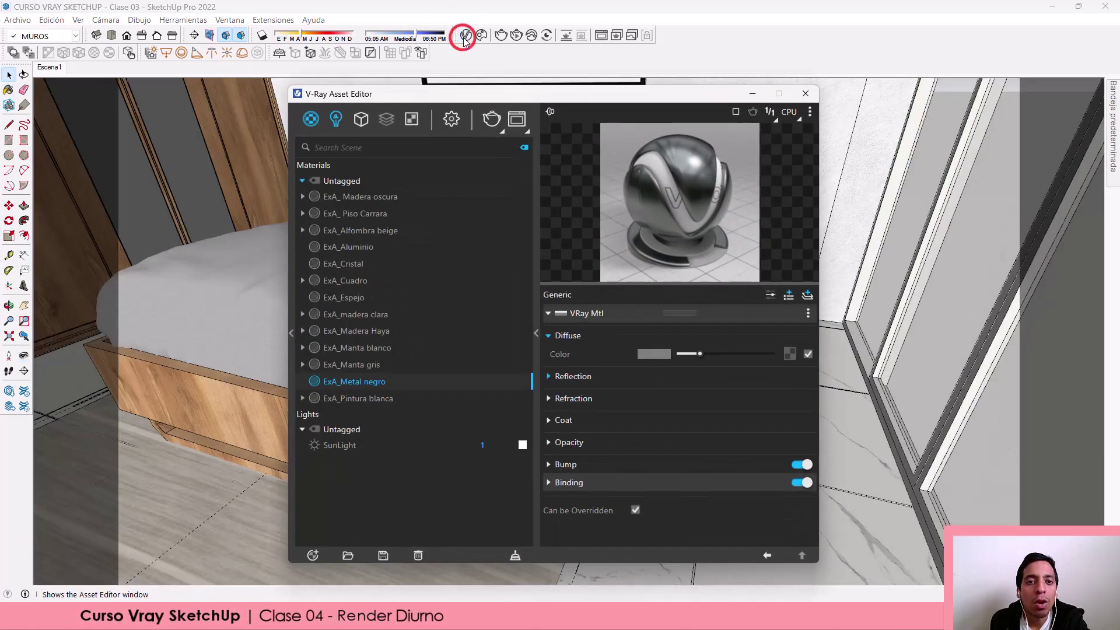
left_click(361, 119)
left_click(338, 197)
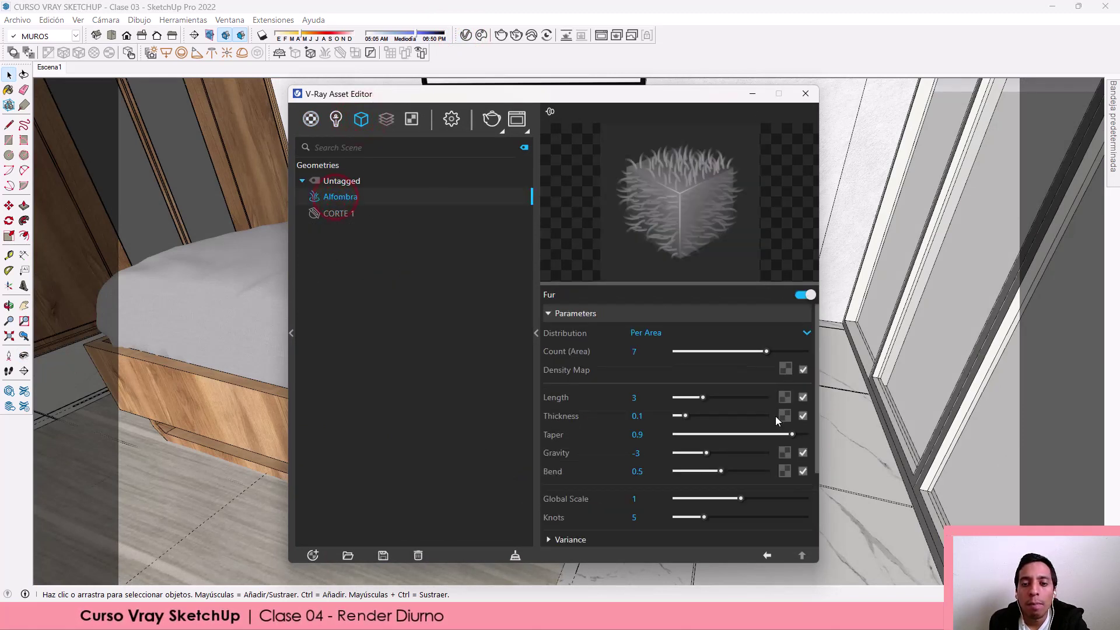
scroll(639, 367, "down", 3)
left_click(638, 431)
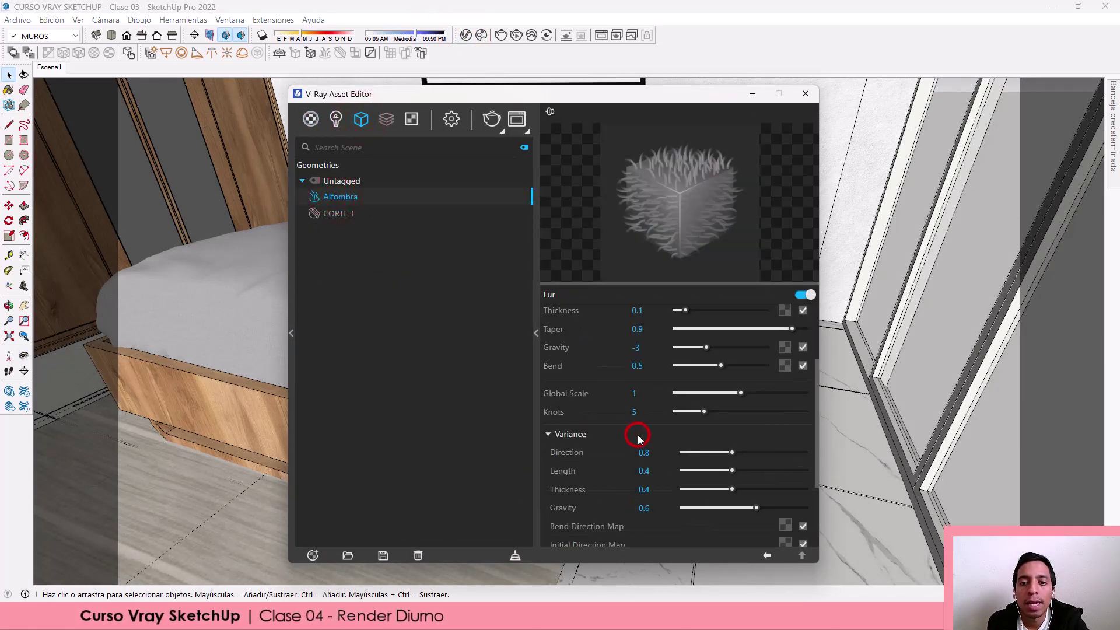
scroll(639, 408, "down", 2)
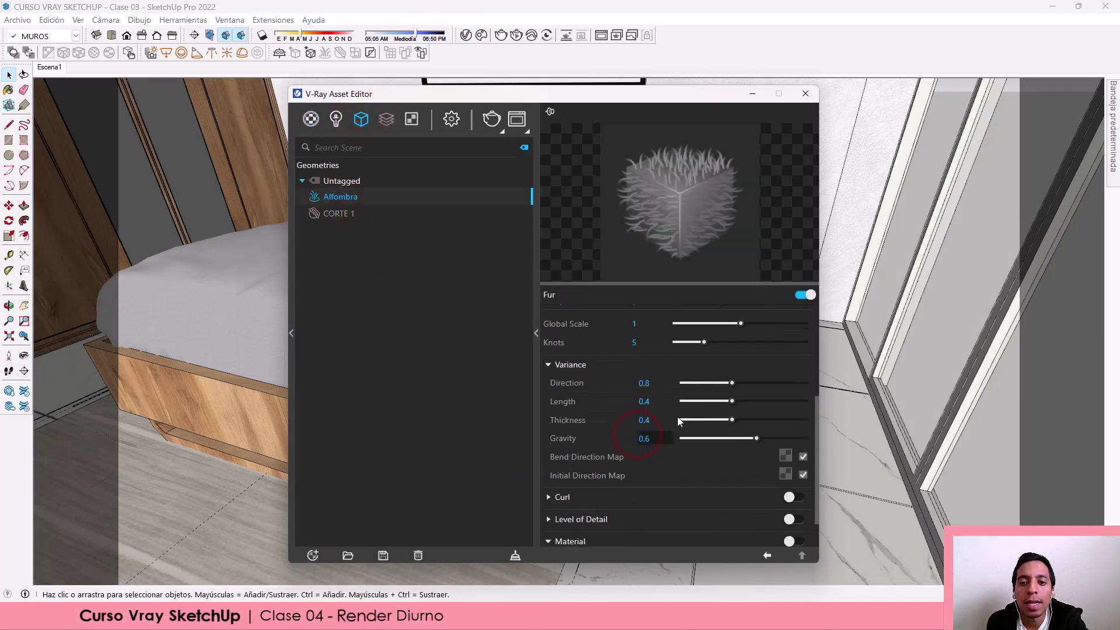
Step: Enter fur variance values: direction 4, length 0.2 and thickness 0.2
left_click(663, 382)
type("4")
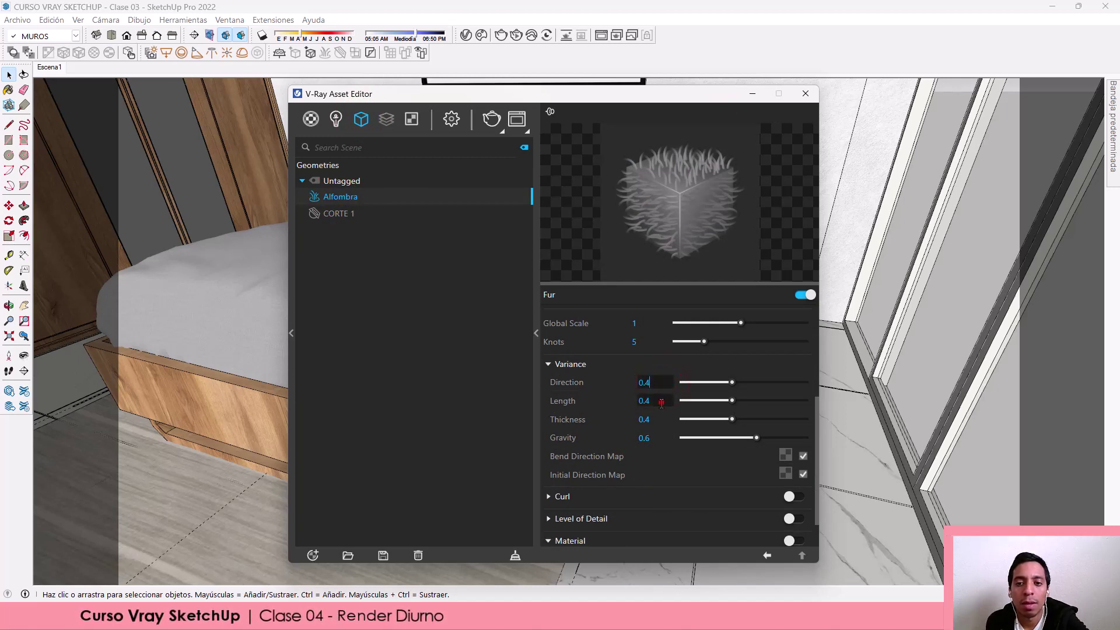
left_click(661, 402)
type("0.2")
left_click(662, 419)
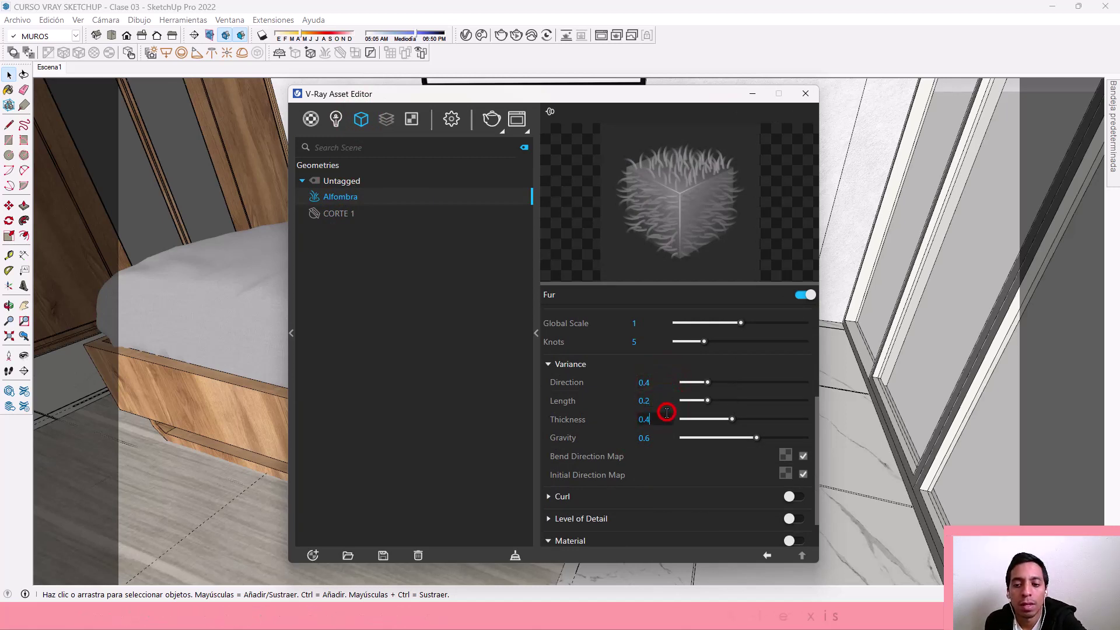
type("0.2")
left_click(664, 437)
type("0.")
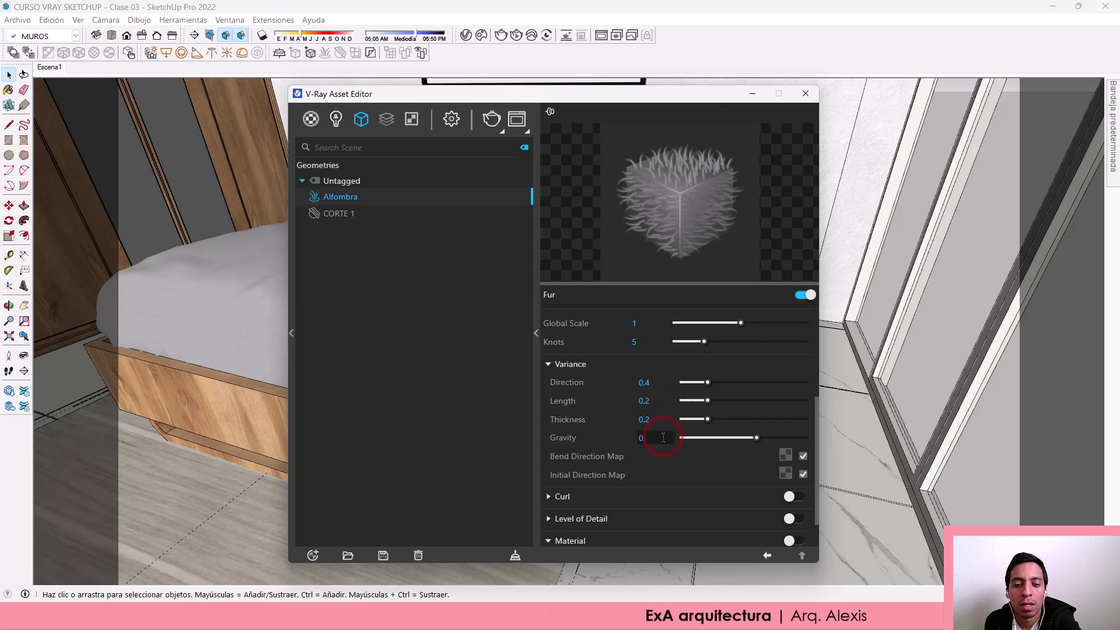
type("2")
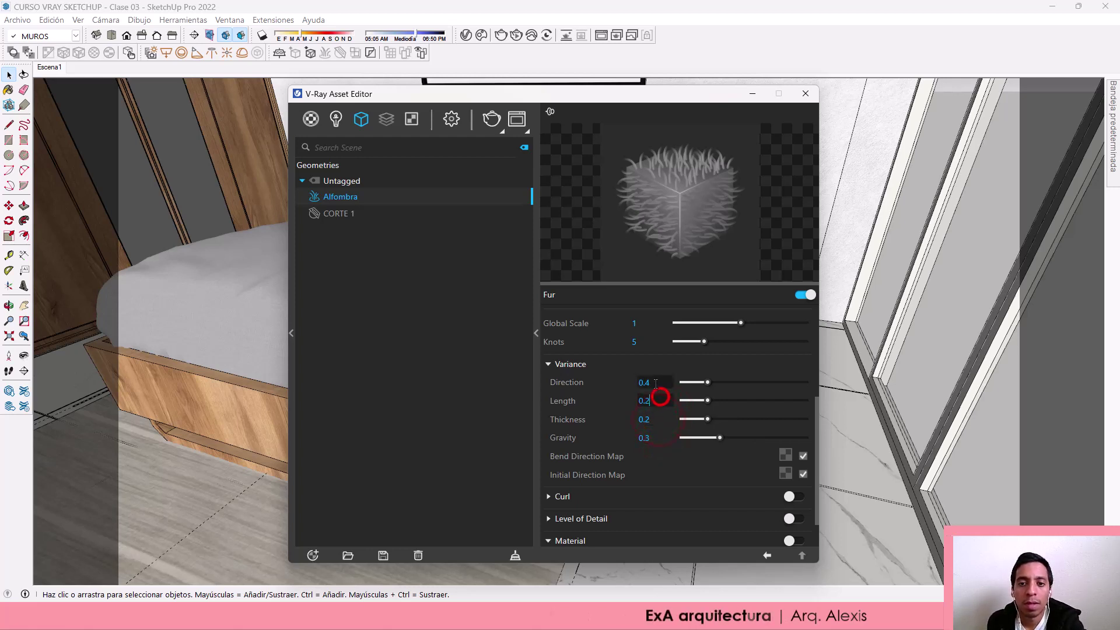
Step: Set the main fur length to 2 and look around back to the bedroom
scroll(663, 393, "up", 3)
left_click(649, 399)
left_click_drag(649, 399, 618, 400)
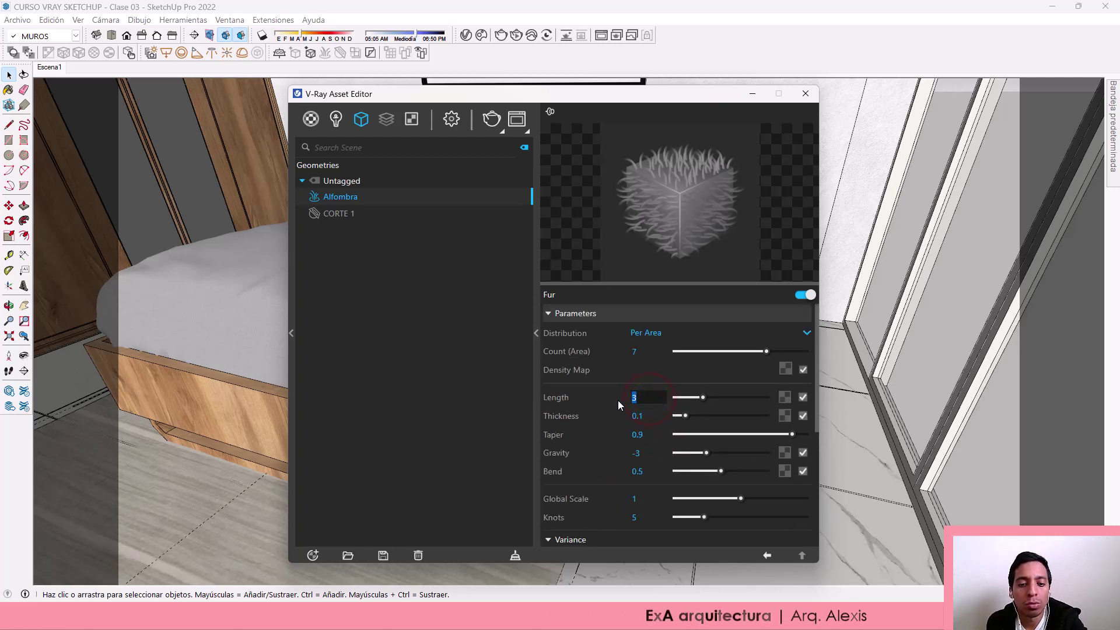
key("Return")
mouse_move(893, 235)
left_mouse_down()
mouse_move(970, 257)
mouse_move(585, 288)
mouse_move(158, 281)
mouse_move(366, 198)
left_mouse_up()
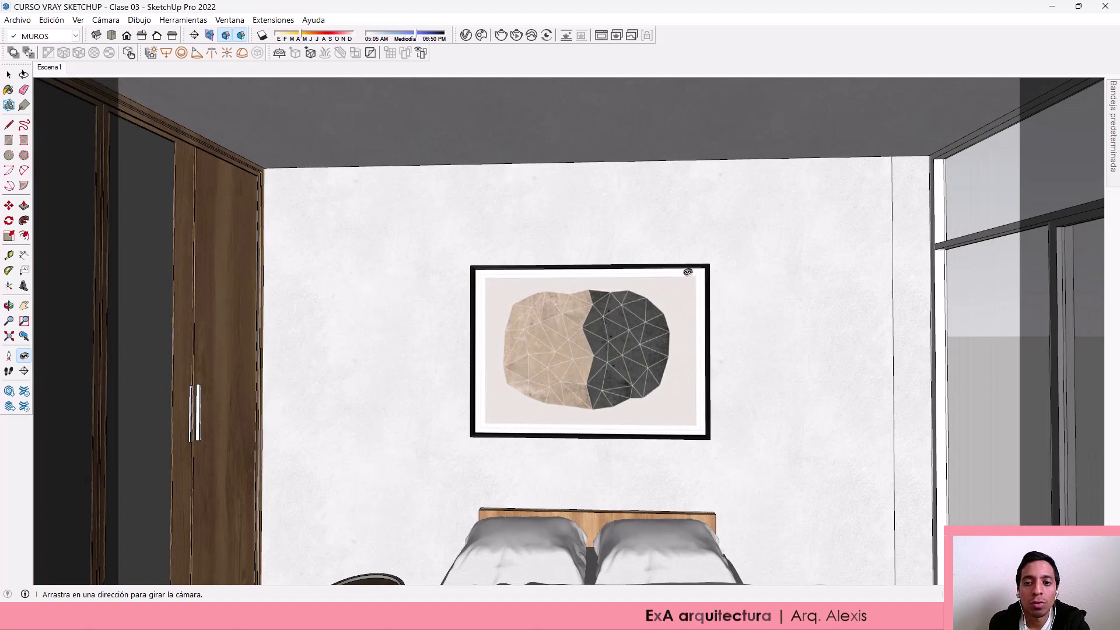
Step: Turn the view toward the window wall and preview the ExA_Metal negro material
left_click_drag(525, 362, 808, 289)
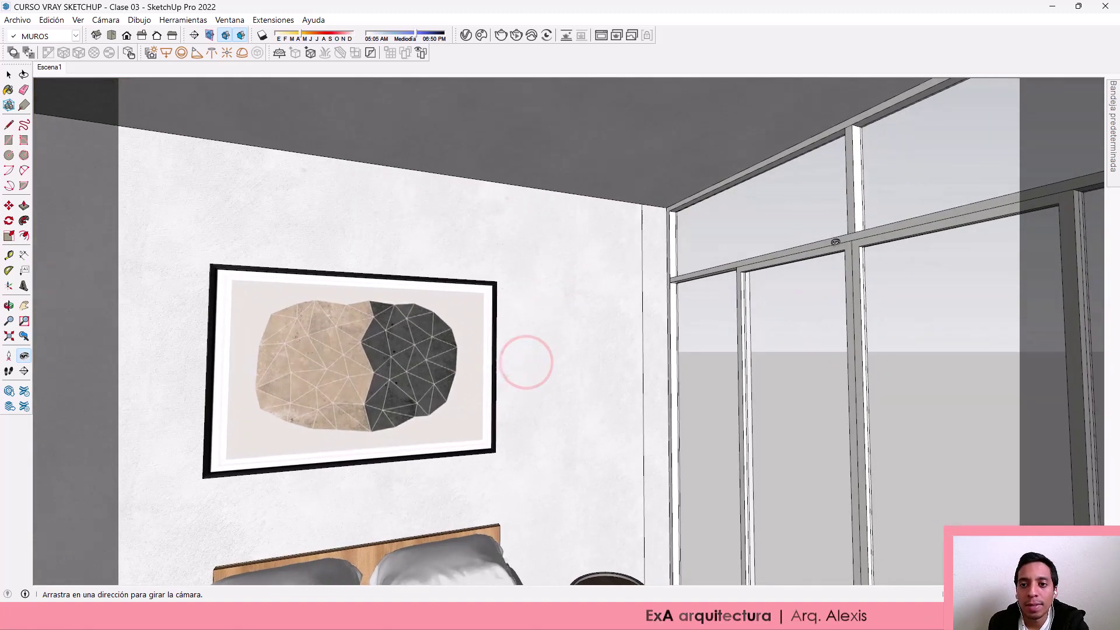
key("space")
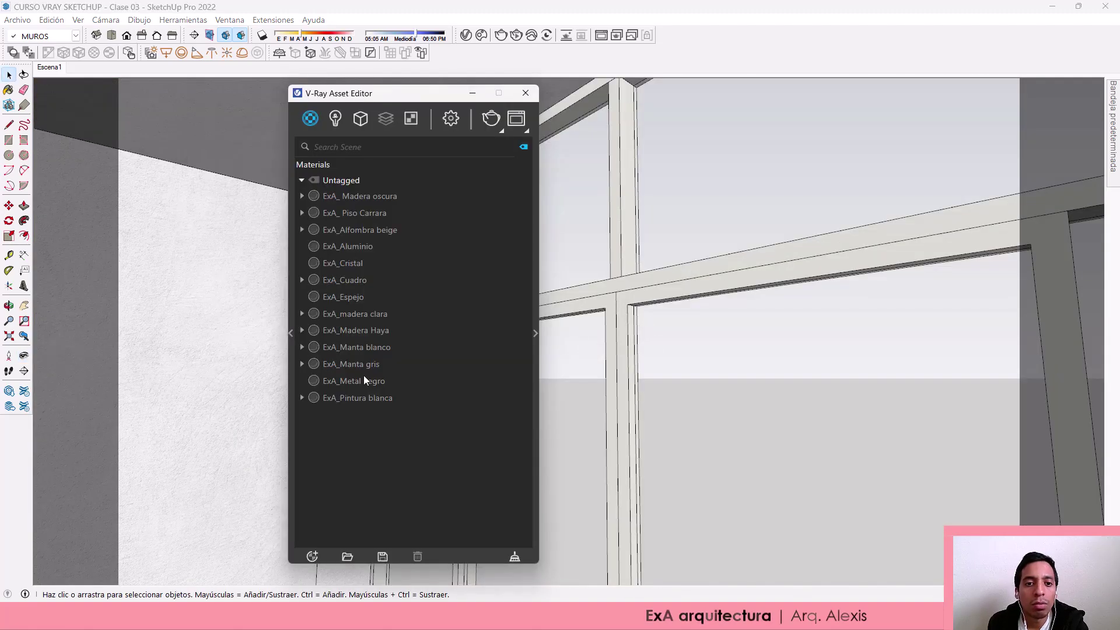
left_click(366, 381)
left_click(536, 248)
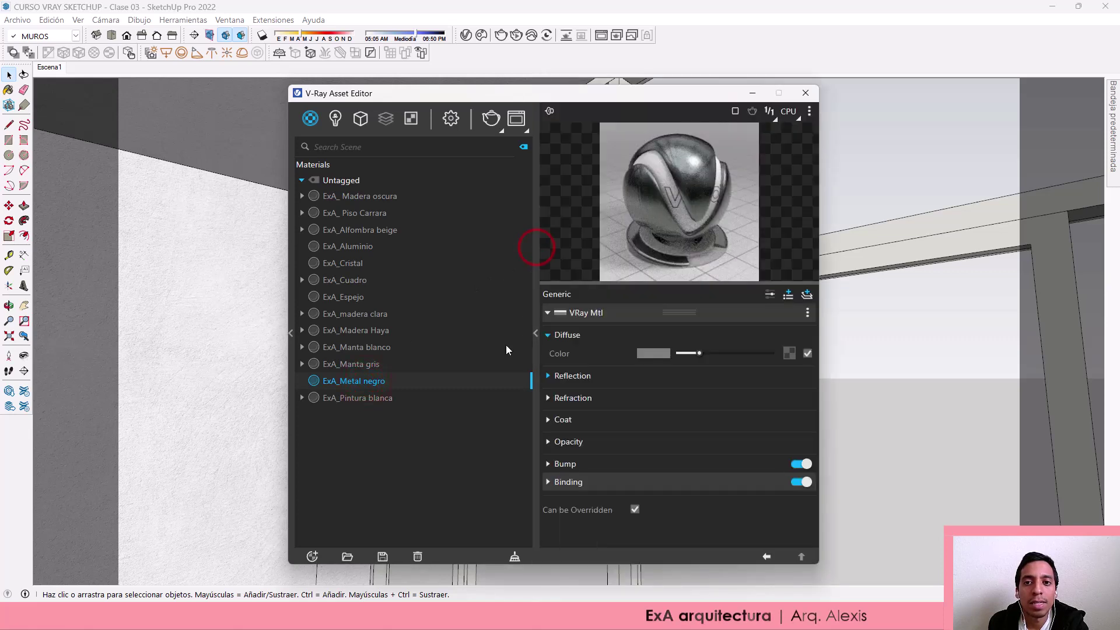
Step: Sample the window frame's material and select all objects using ExA_Aluminio
left_click(753, 95)
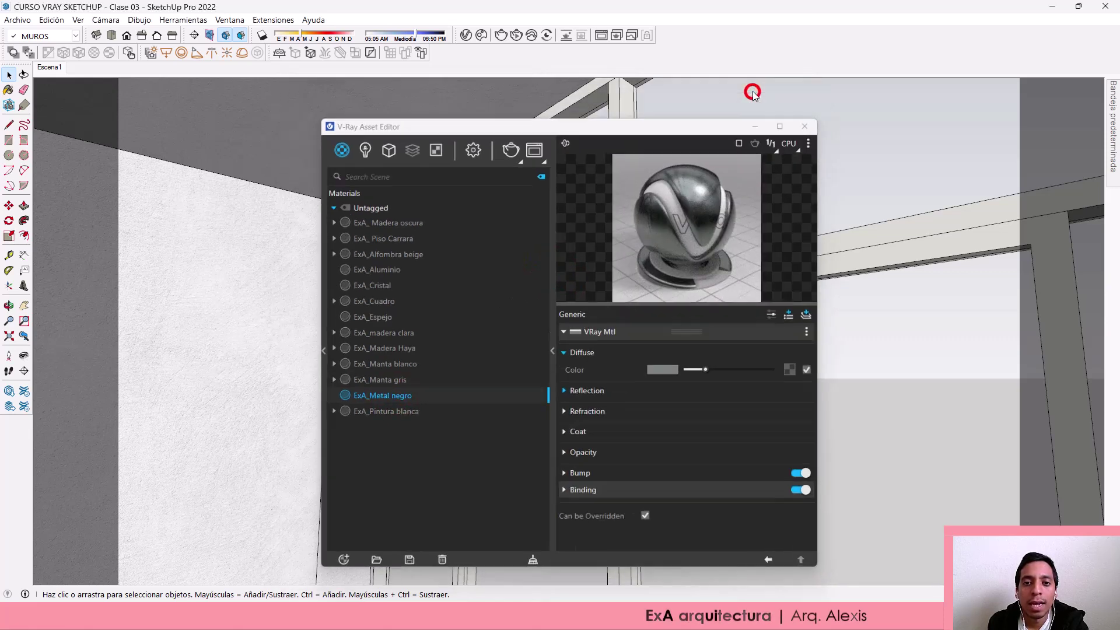
key("b")
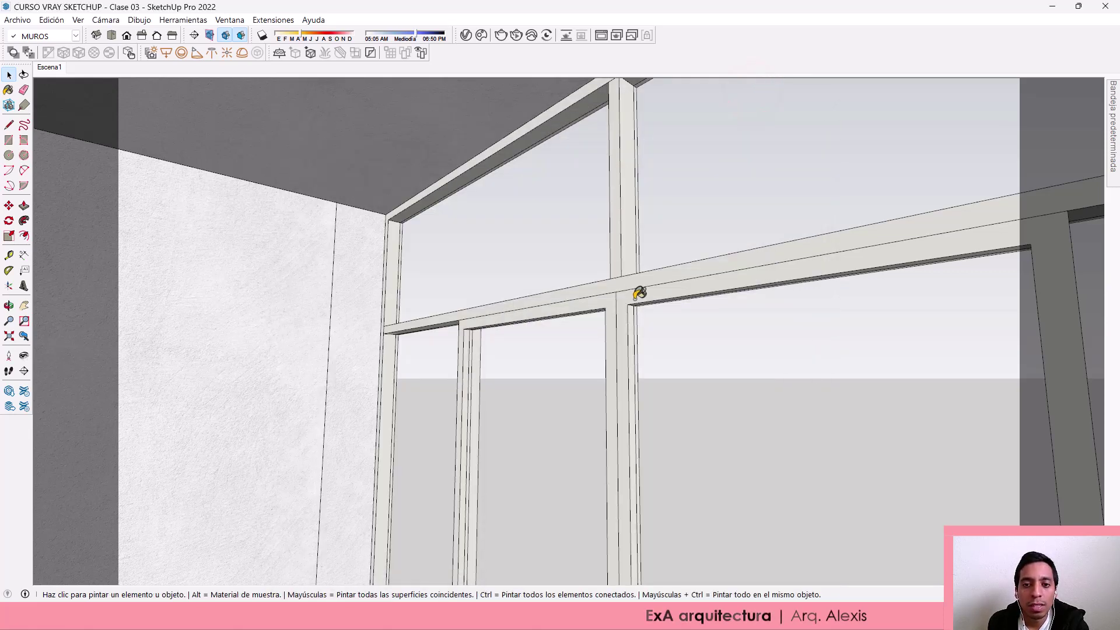
key("alt")
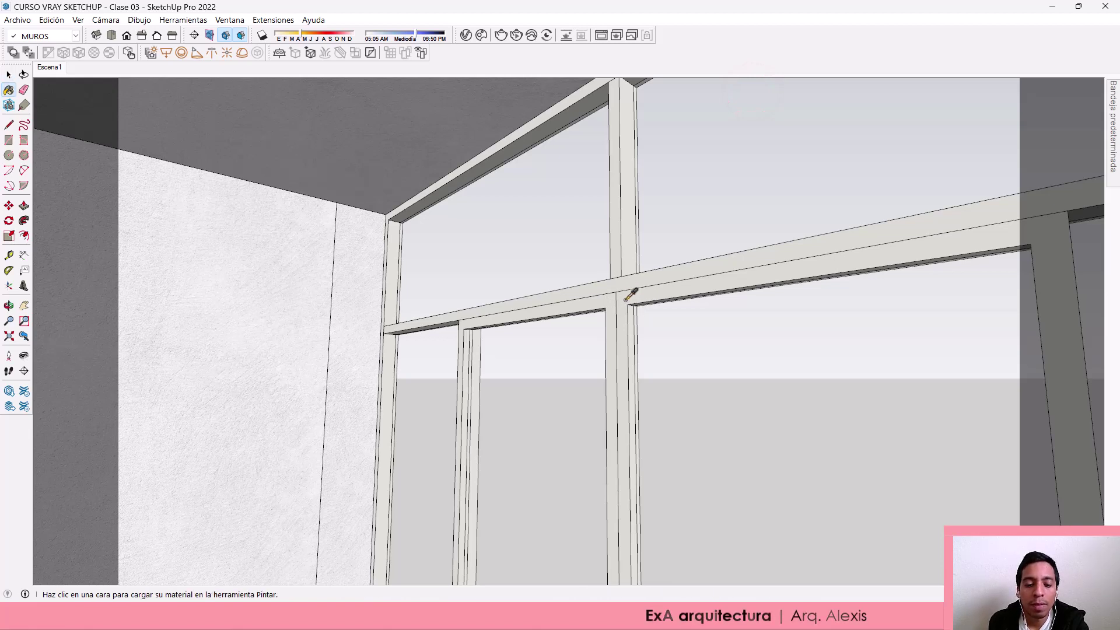
left_click(627, 298)
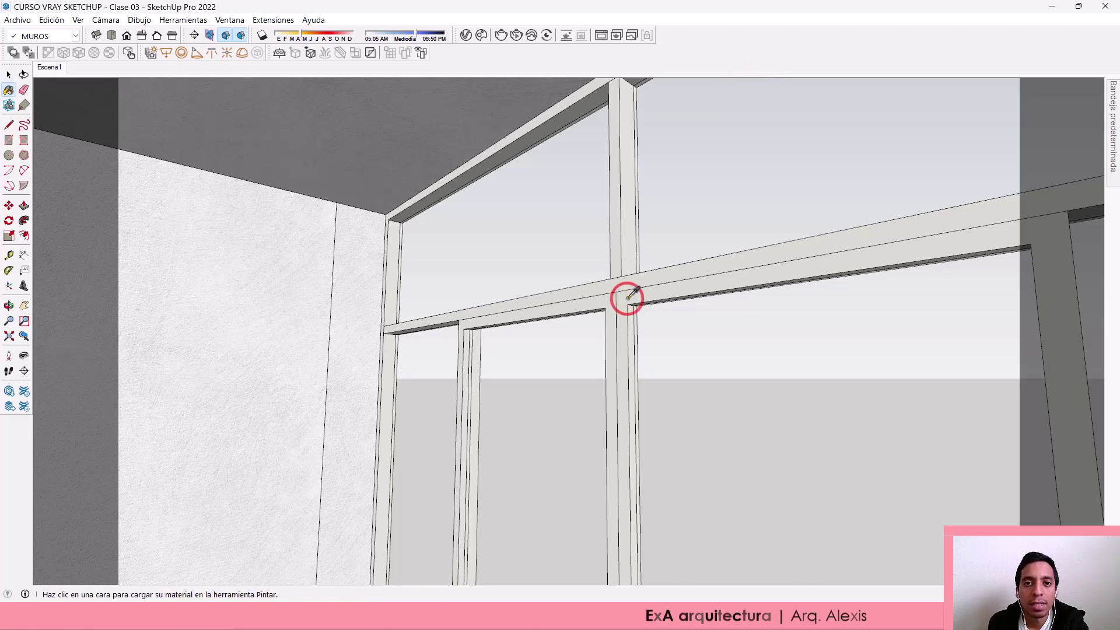
left_click(466, 35)
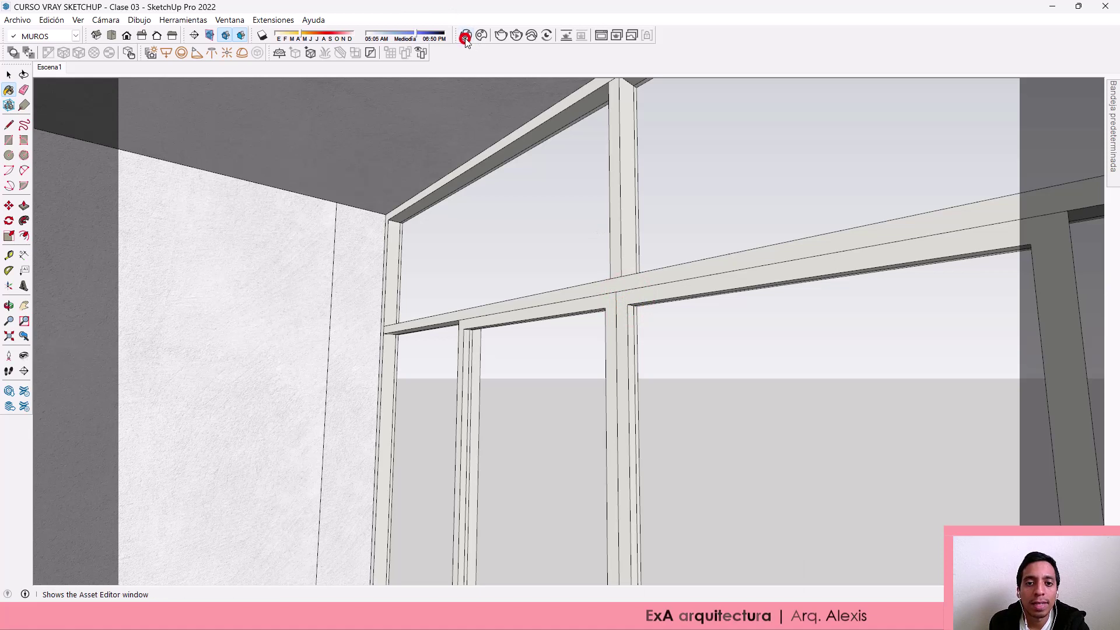
right_click(358, 247)
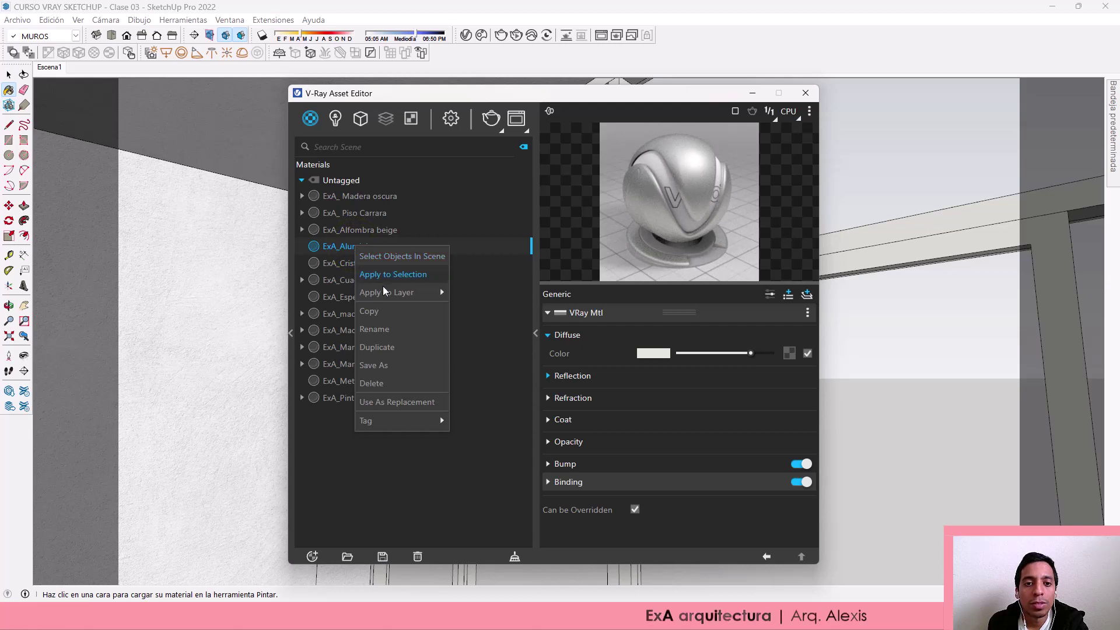
left_click(408, 257)
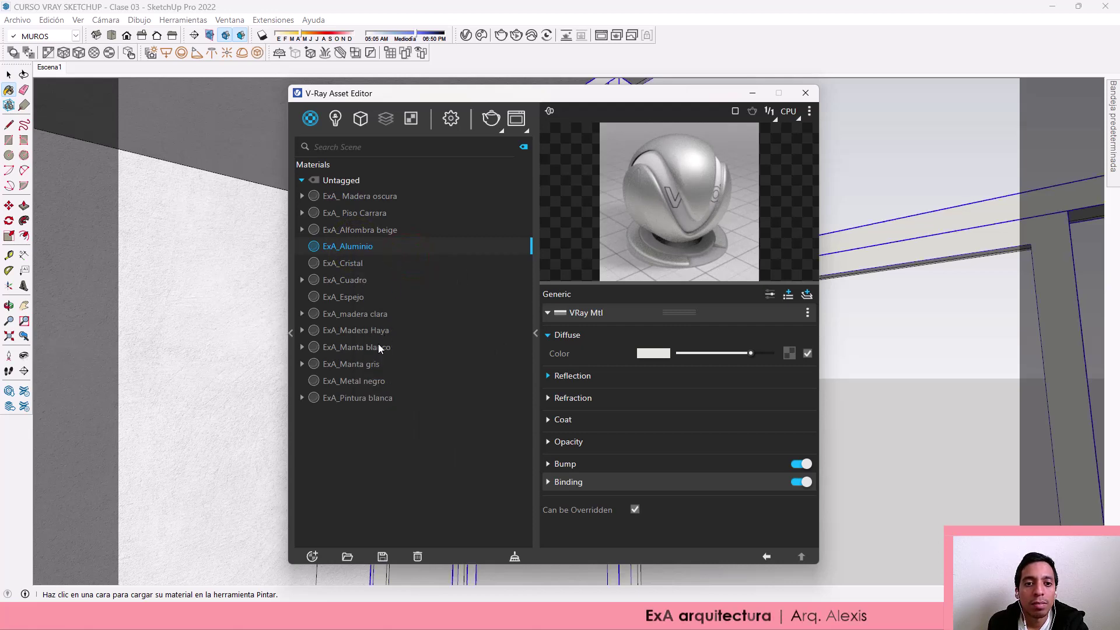
Step: Apply ExA_Metal negro to the selected window frames and hide the editor
left_click(367, 381)
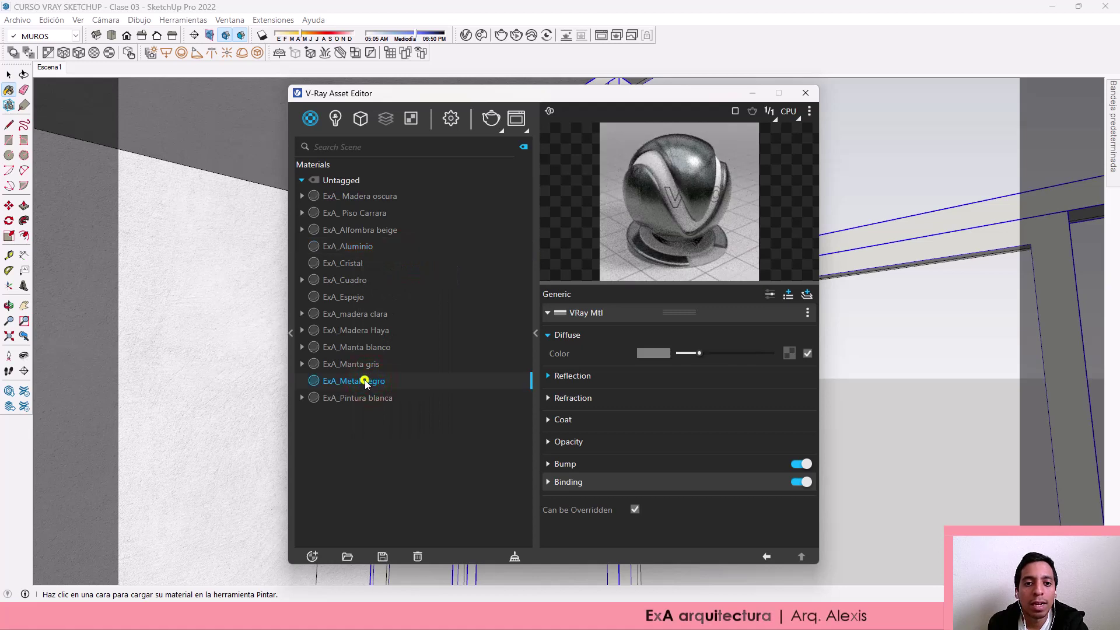
right_click(365, 380)
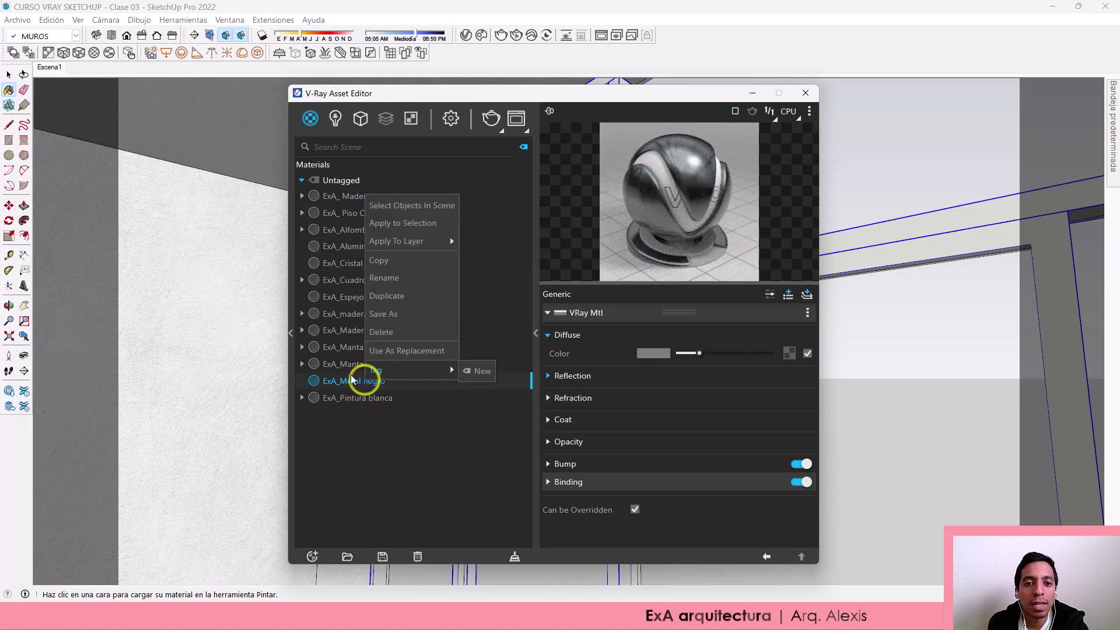
left_click(394, 223)
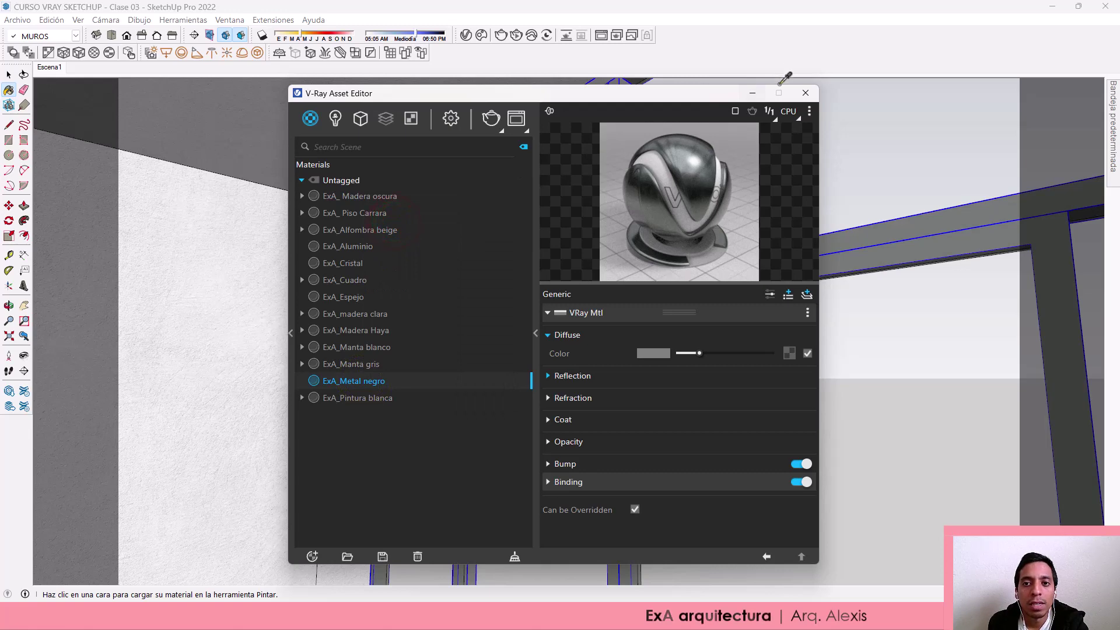
left_click(752, 95)
key("space")
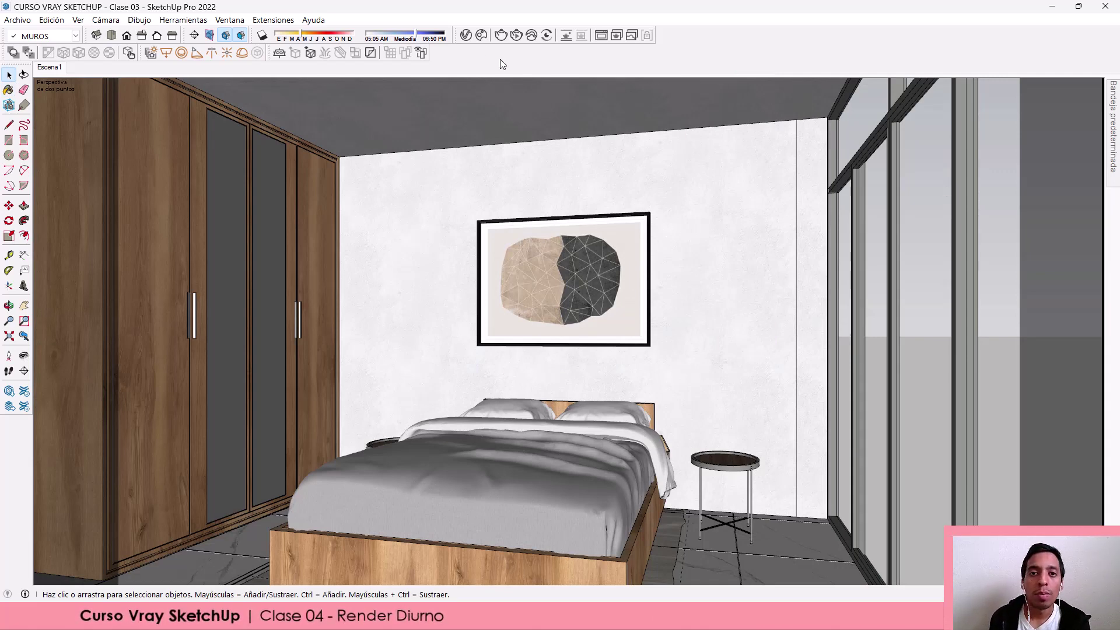
Step: Open the V-Ray material list and reposition the editor with the library collapsed
left_click(465, 36)
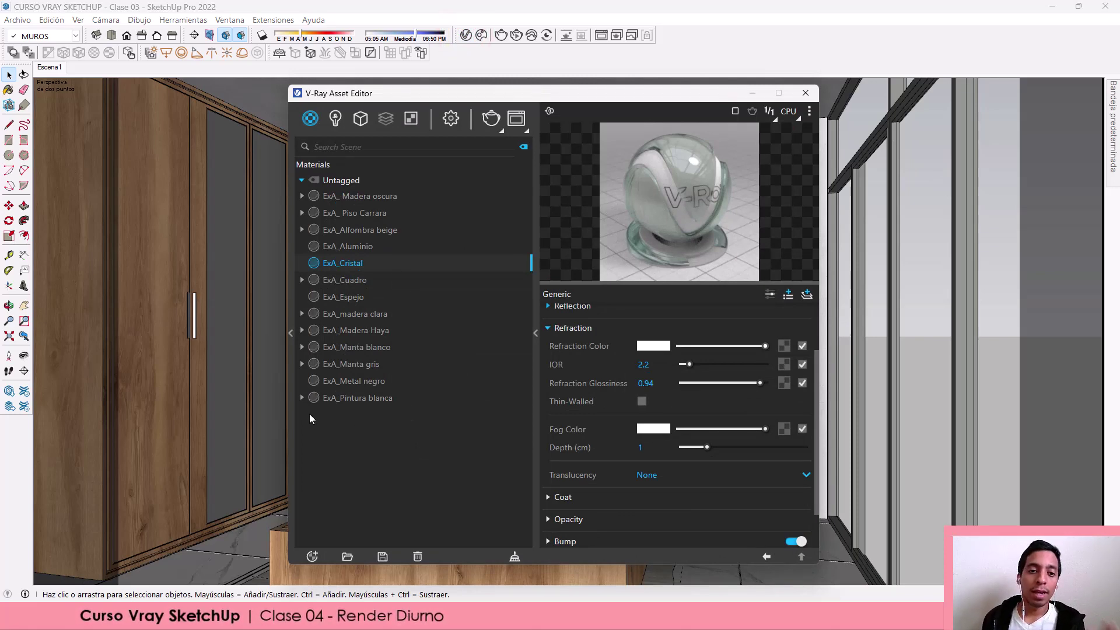
left_click(290, 404)
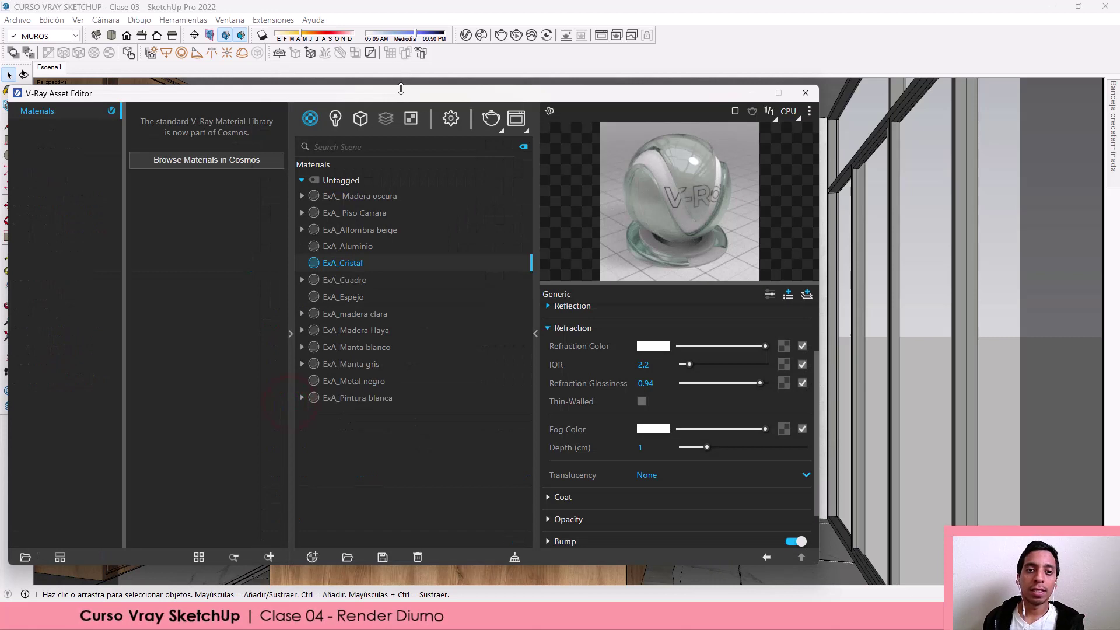
left_click_drag(419, 98, 490, 105)
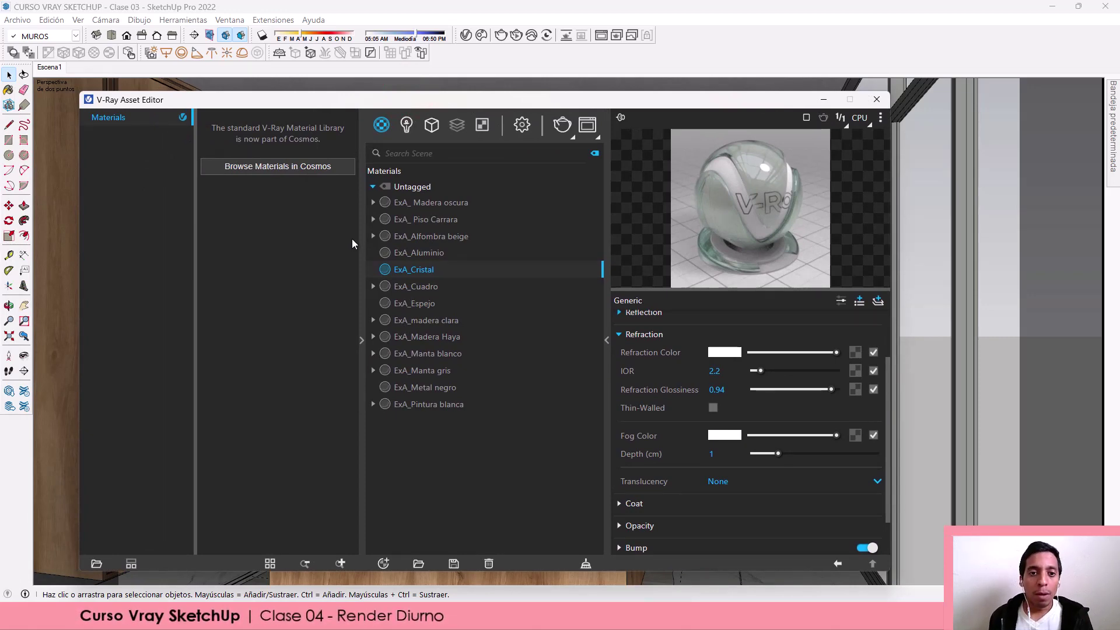
left_click(365, 245)
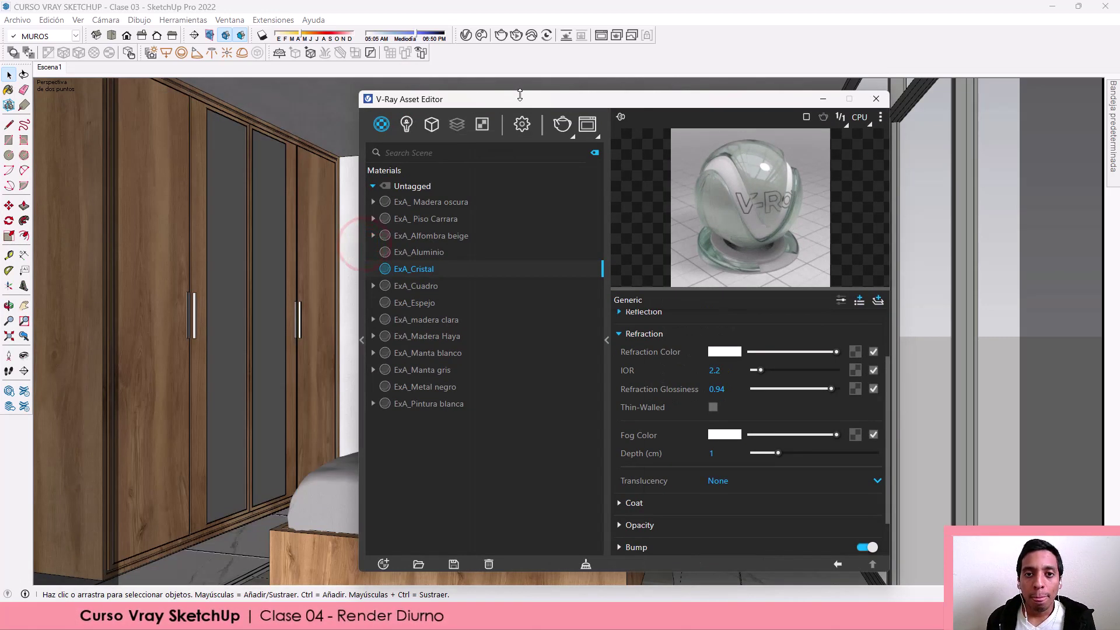
left_click_drag(521, 97, 411, 71)
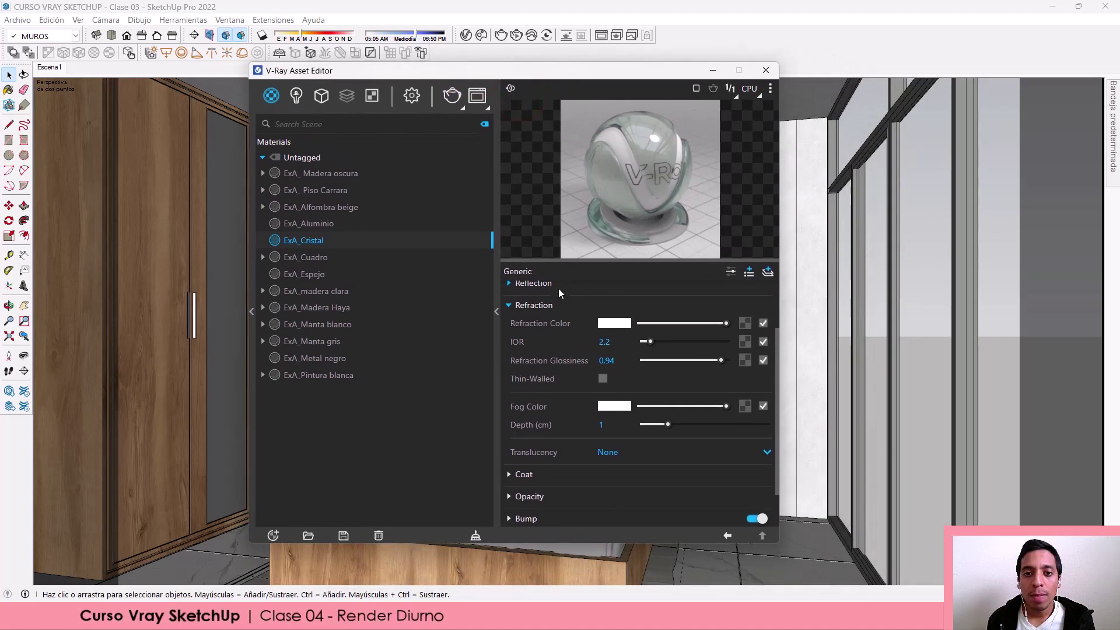
Step: Drag the ExA_Cristal refraction colour down to a slightly dimmed light grey
left_click(705, 323)
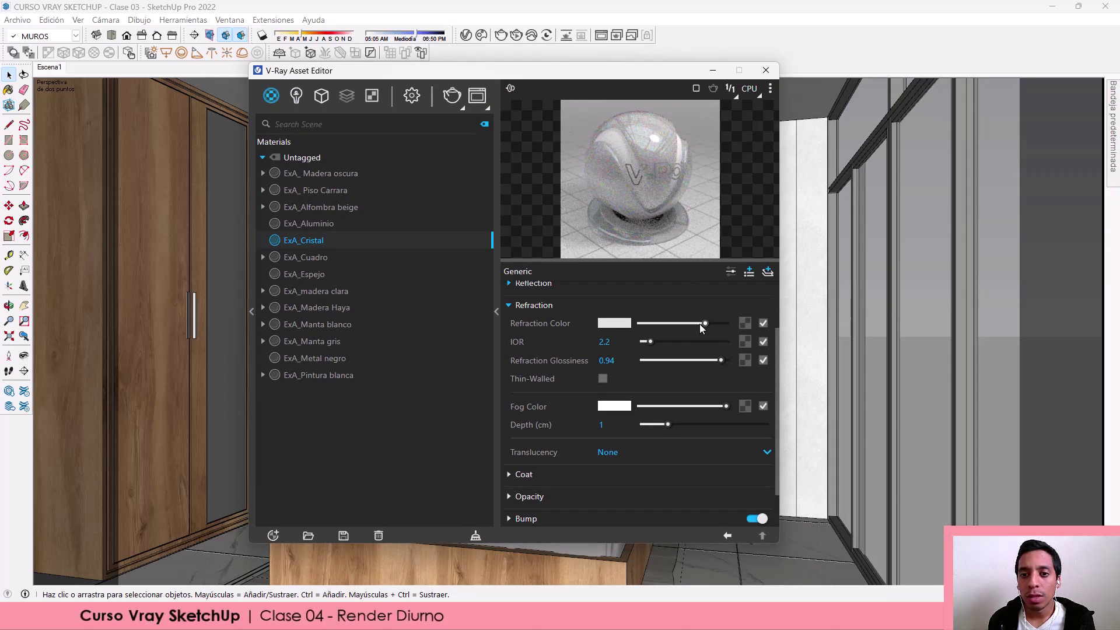
left_click(700, 324)
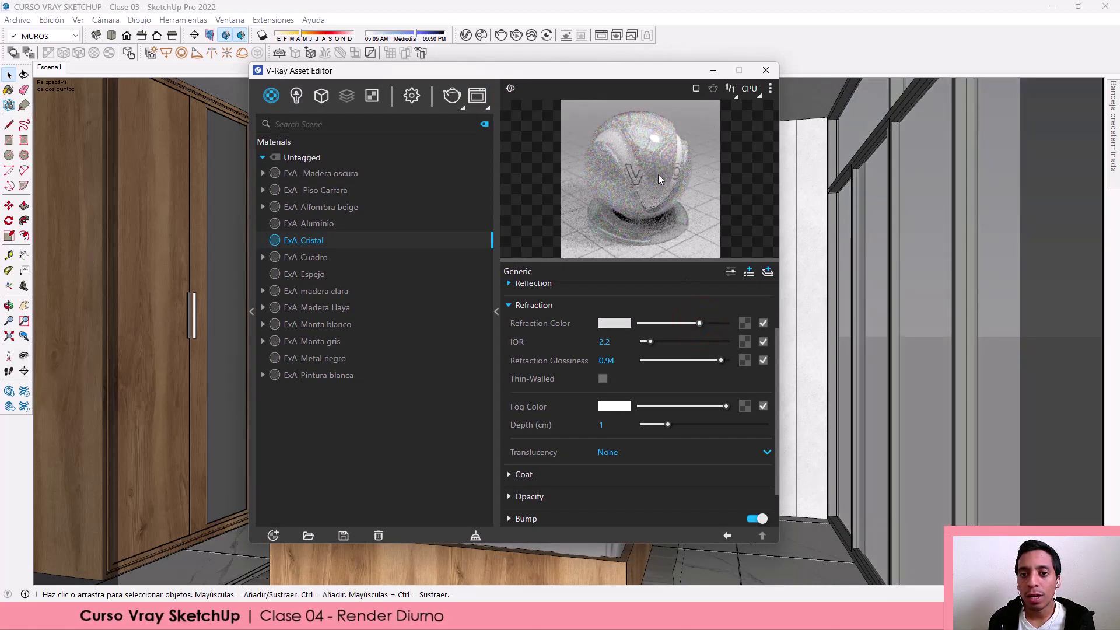
left_click(696, 324)
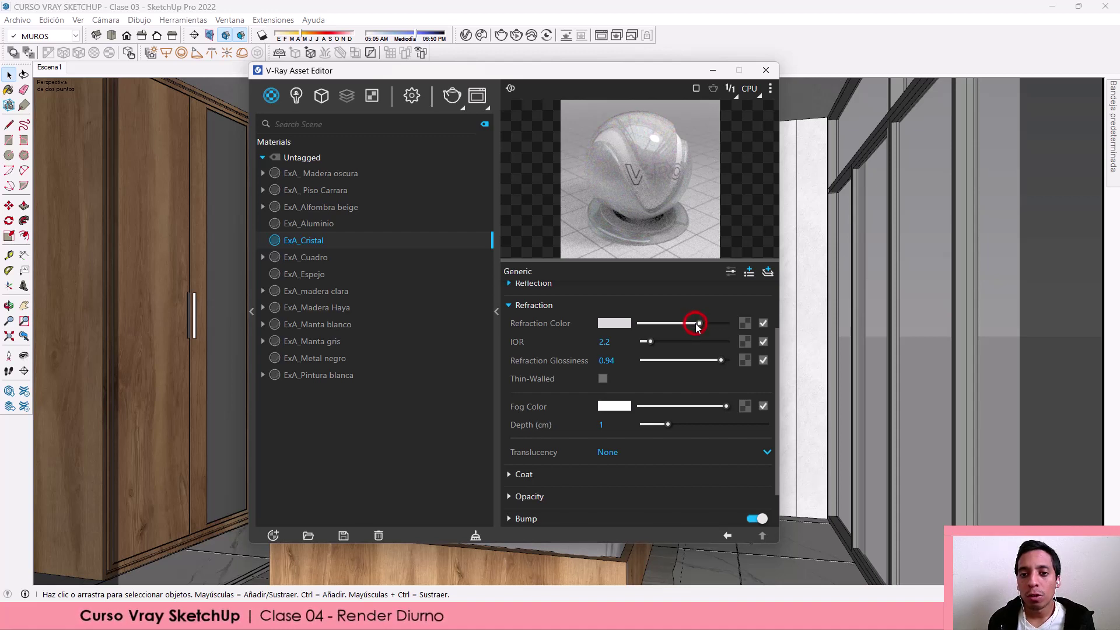
left_click_drag(697, 325, 694, 325)
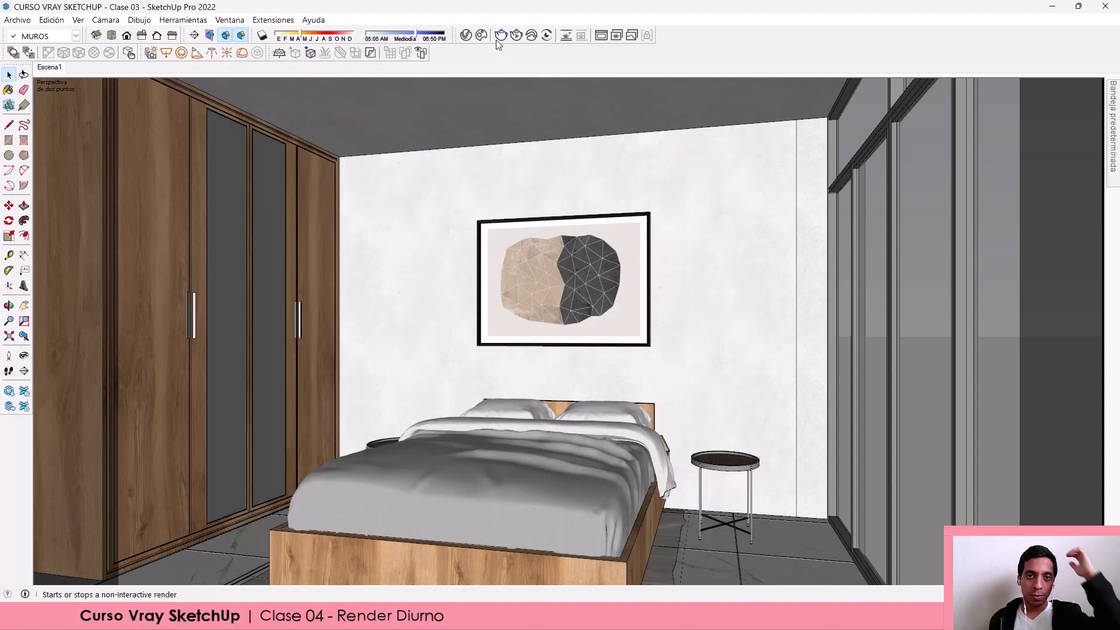
Step: Render the bedroom, save the result to history, and minimize the Frame Buffer
left_click(497, 37)
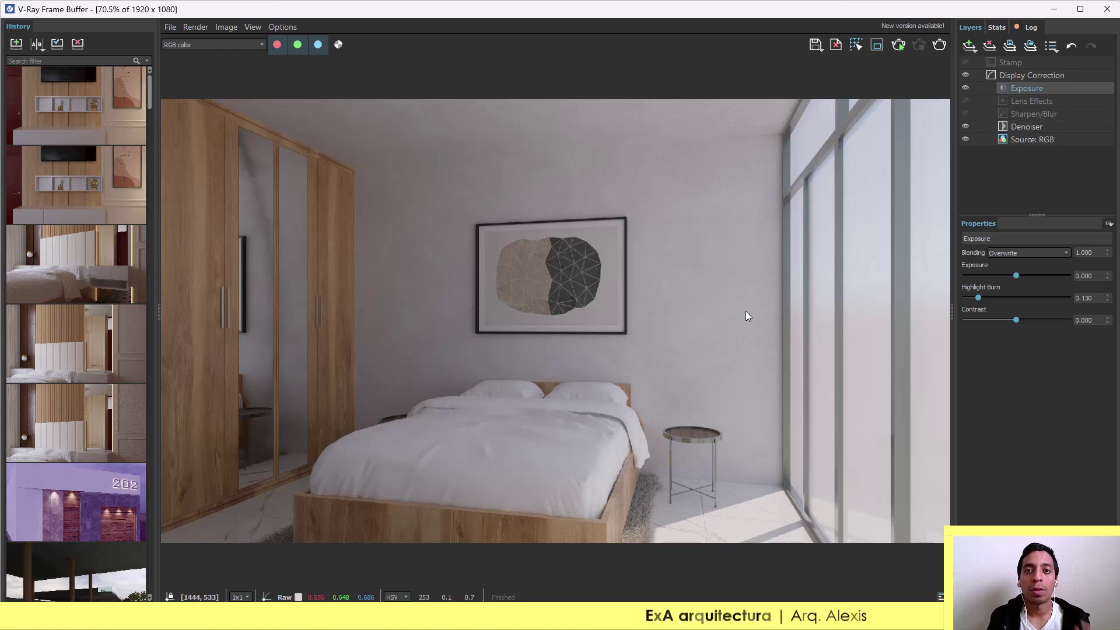
left_click(16, 45)
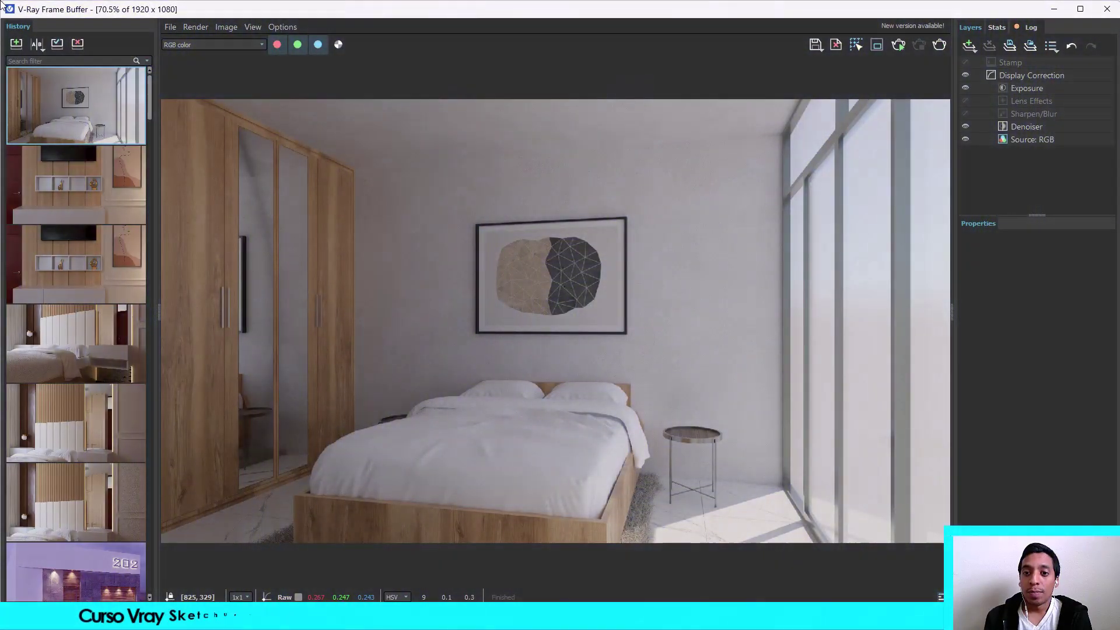
left_click(1055, 8)
Step: Set ExA_Metal negro's diffuse colour to near black and expand its Reflection settings
key("b")
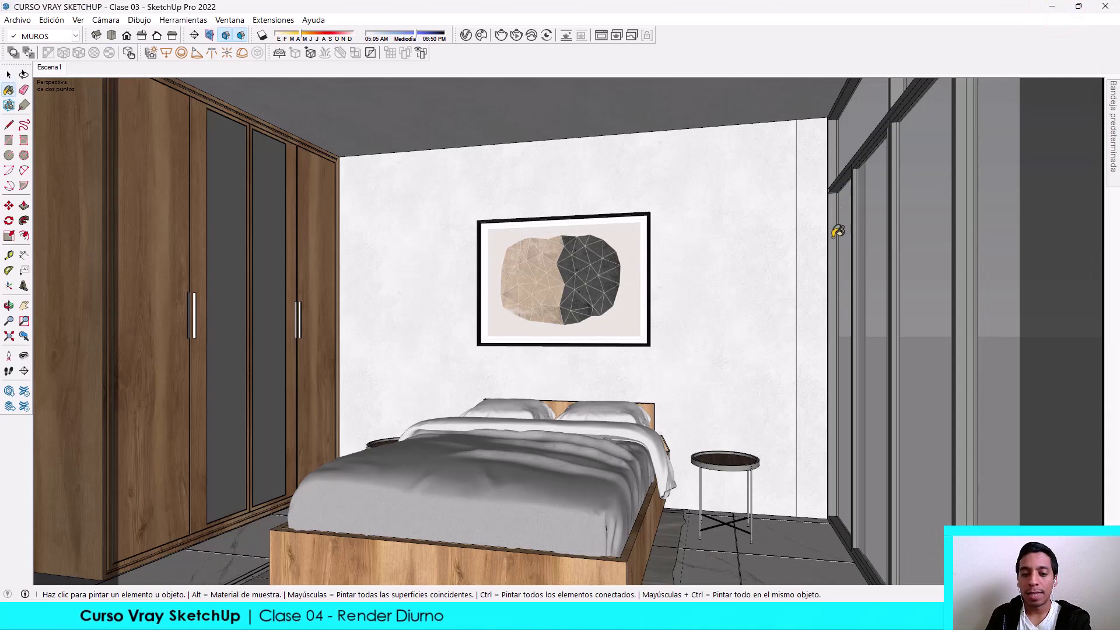
left_click(832, 232, "alt")
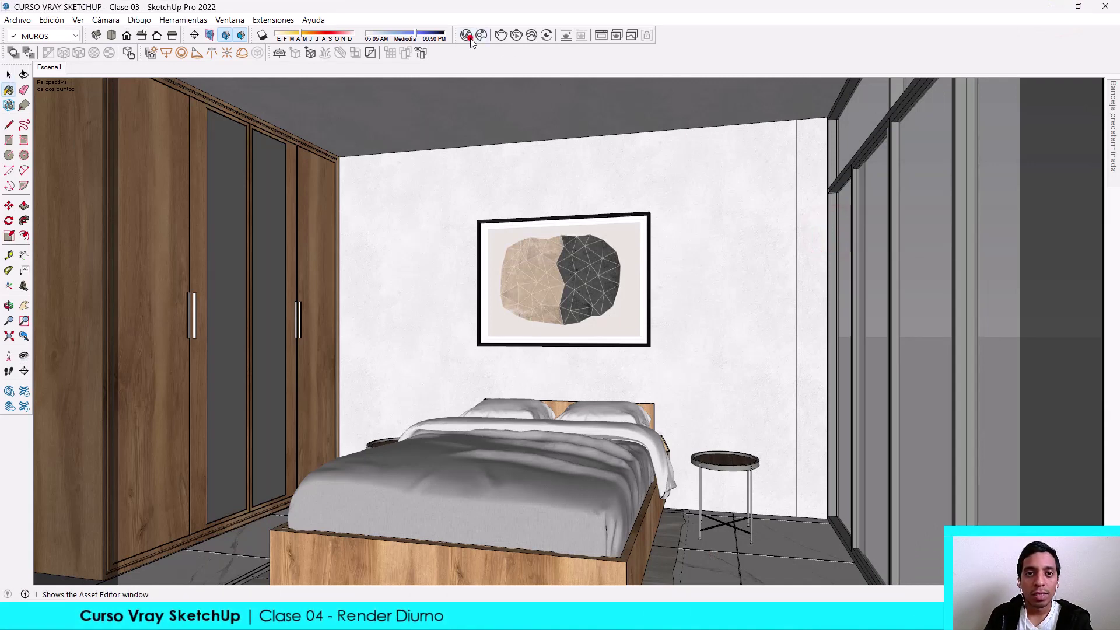
left_click(470, 35)
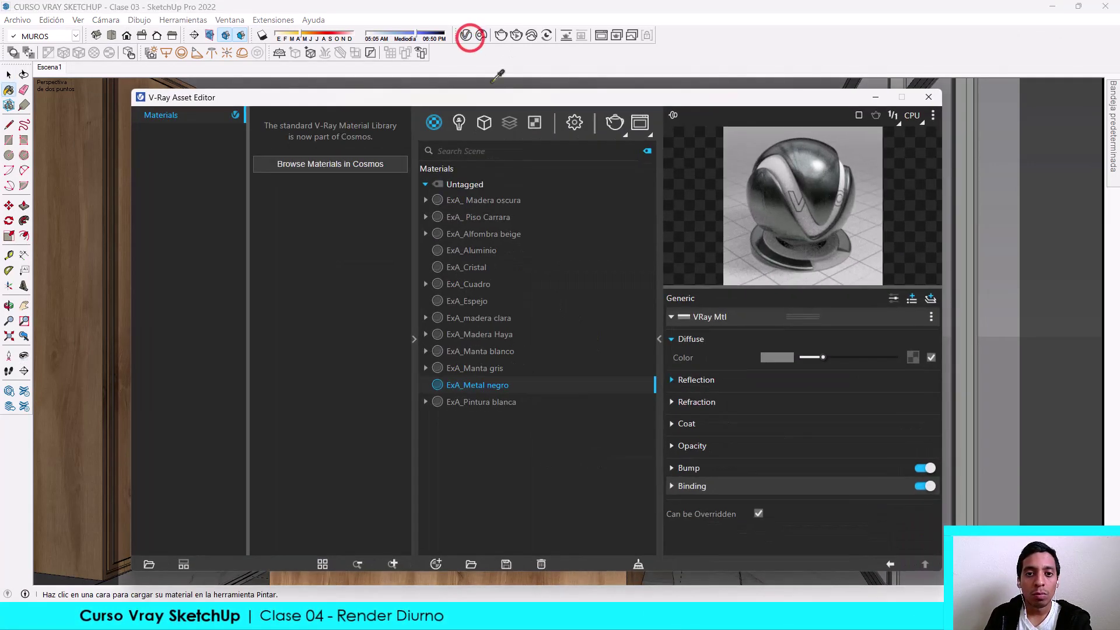
left_click(803, 358)
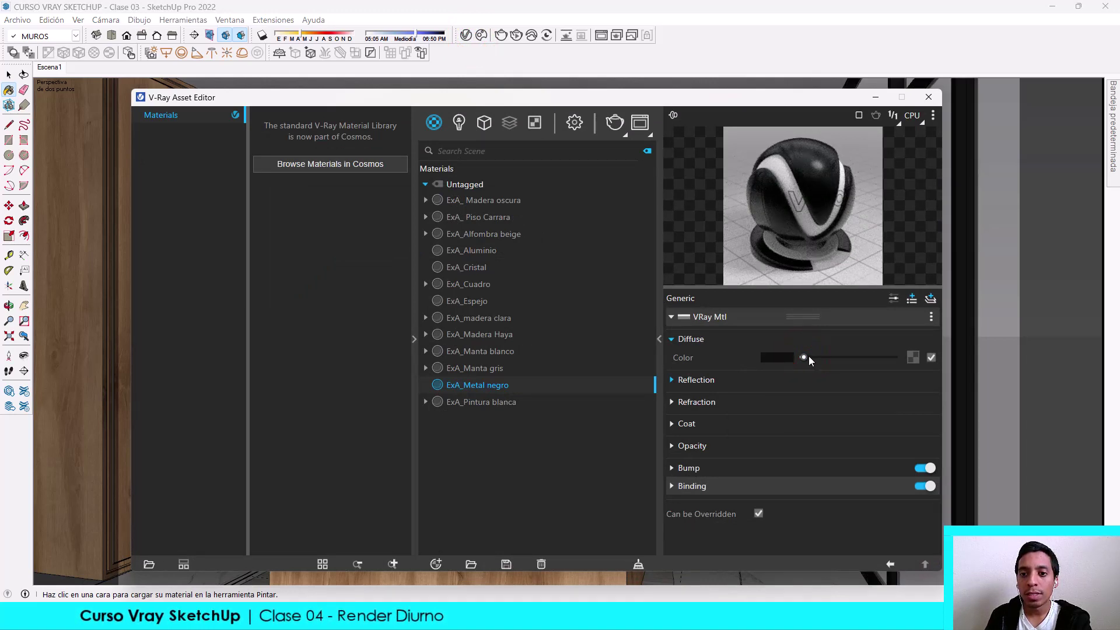
left_click(809, 357)
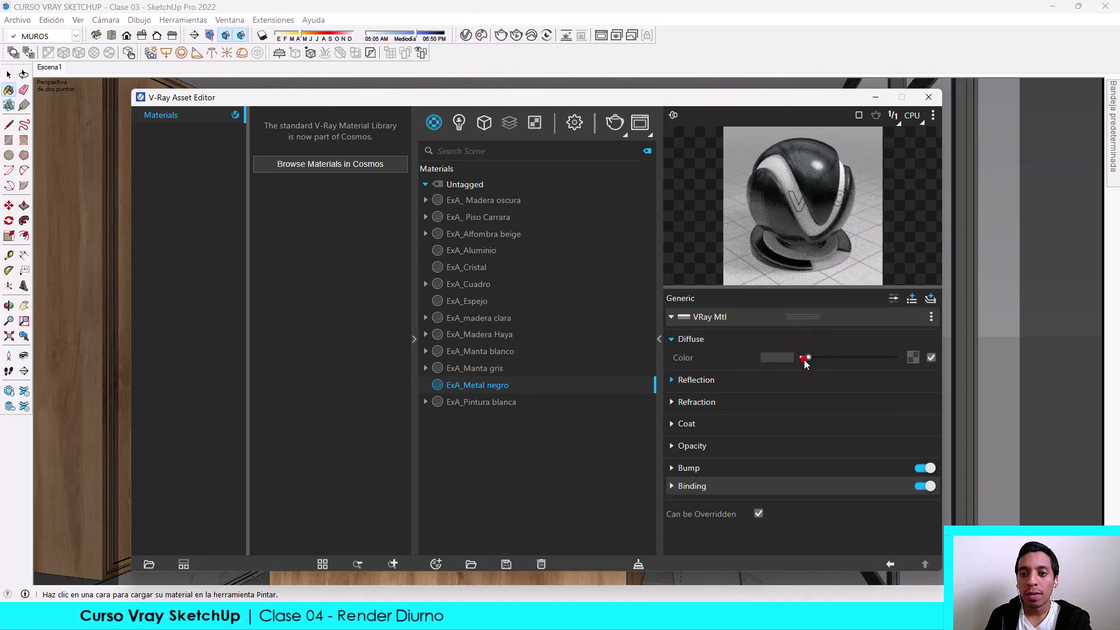
left_click(804, 359)
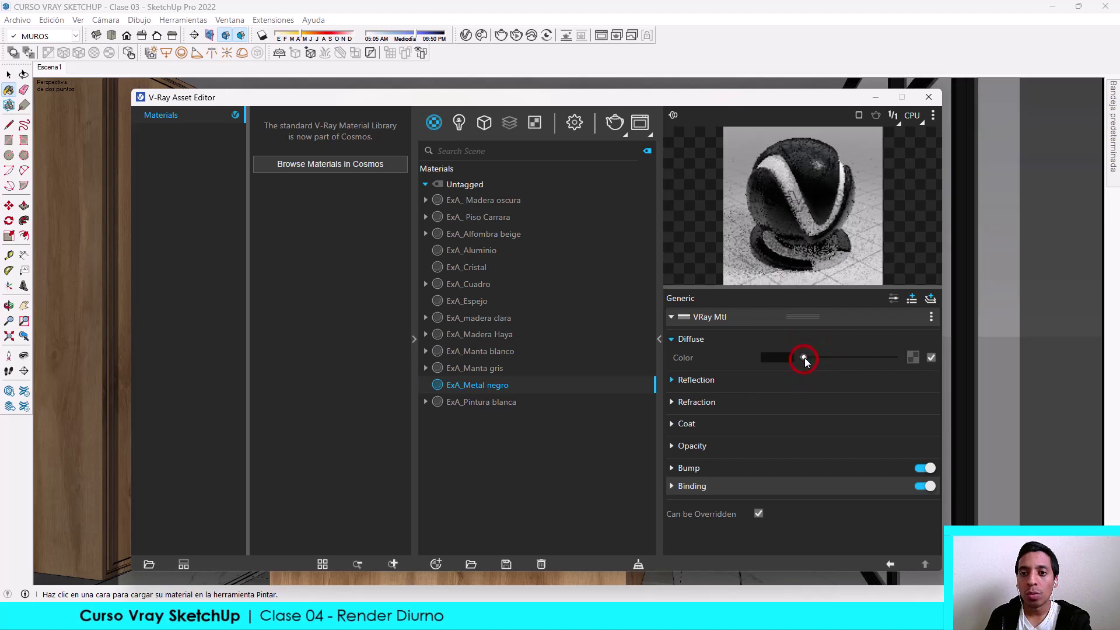
left_click(772, 380)
left_click(466, 35)
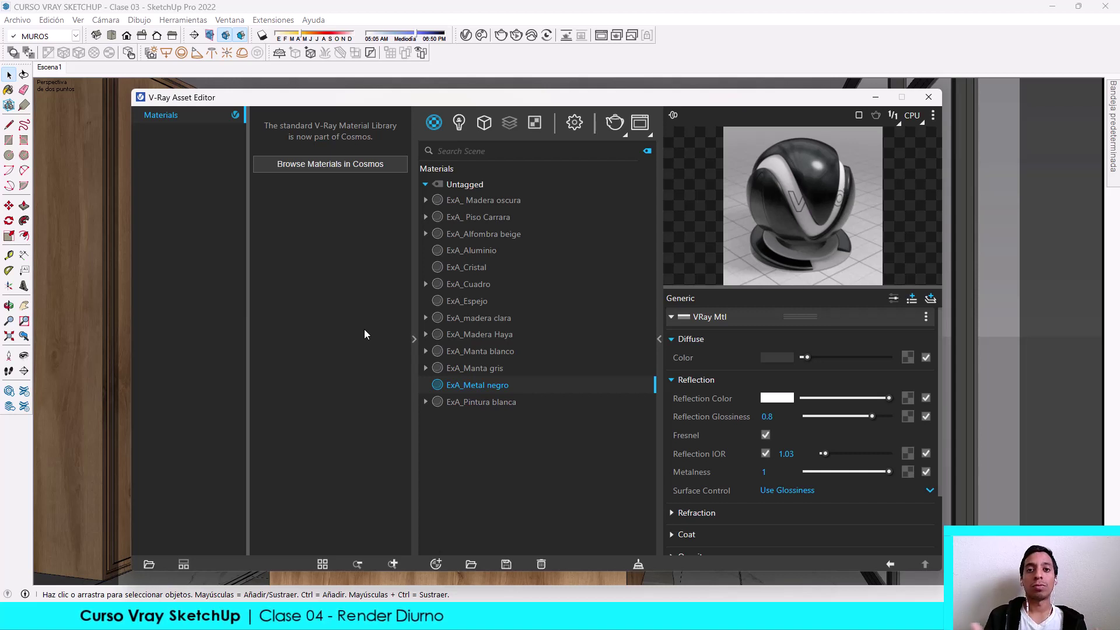
Step: Sort the Chaos Cosmos library by name and import the Glass Frosted Shiny material
left_click(357, 167)
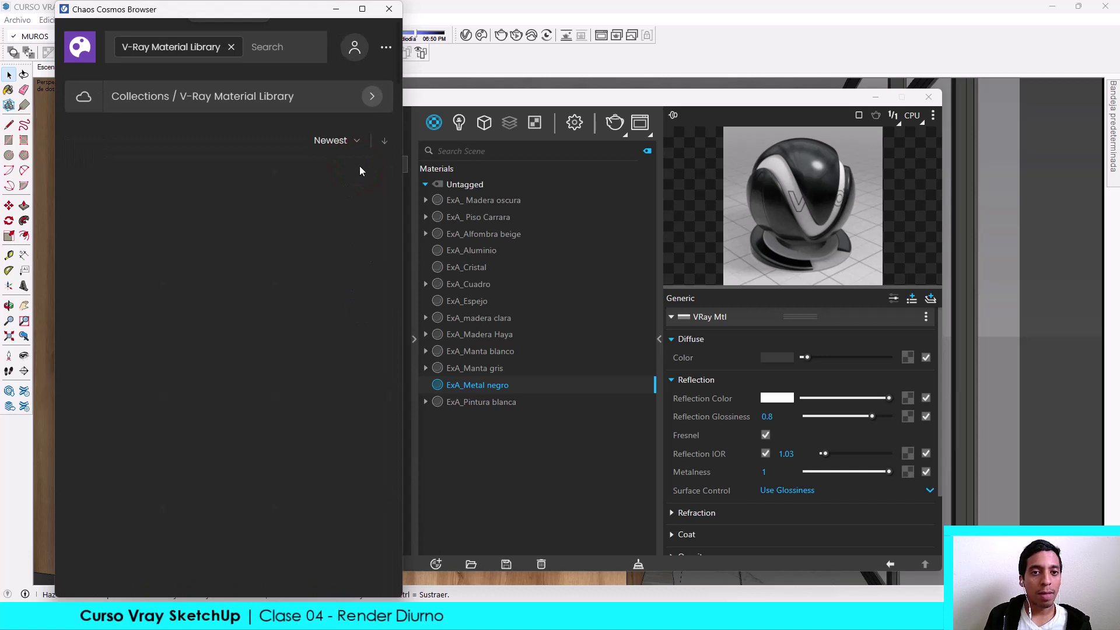
left_click(355, 188)
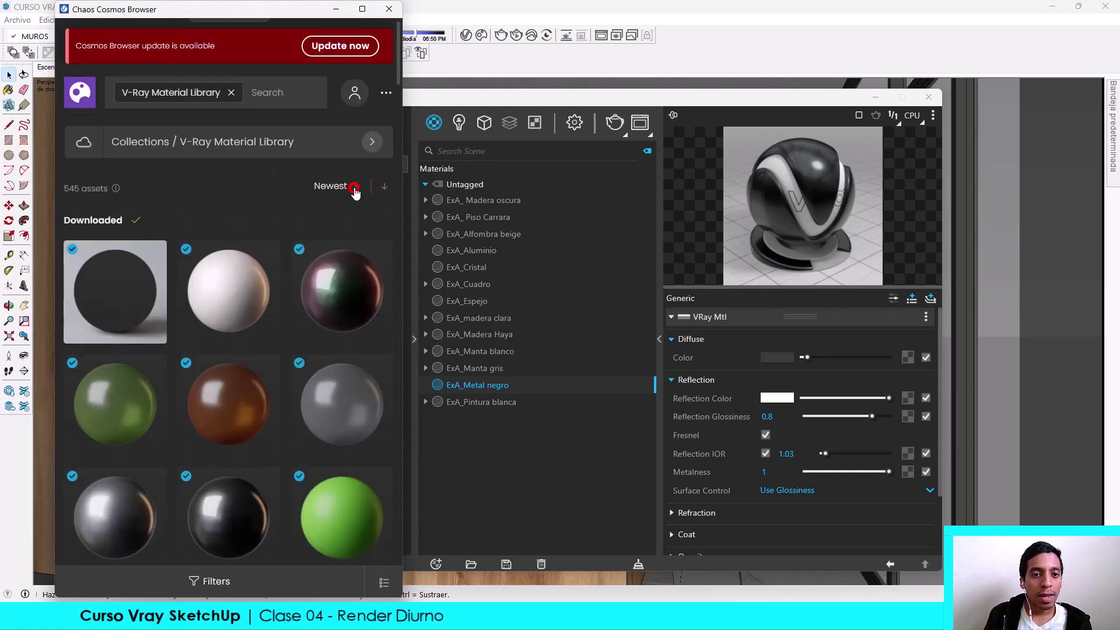
left_click(296, 253)
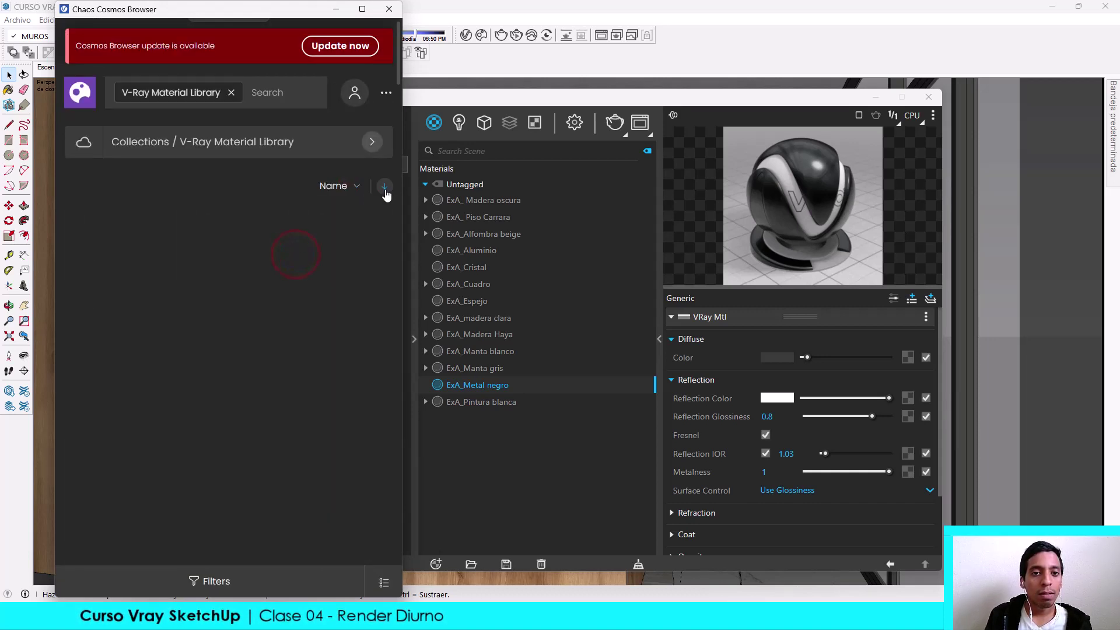
scroll(317, 278, "down", 5)
scroll(316, 278, "down", 3)
scroll(317, 278, "up", 2)
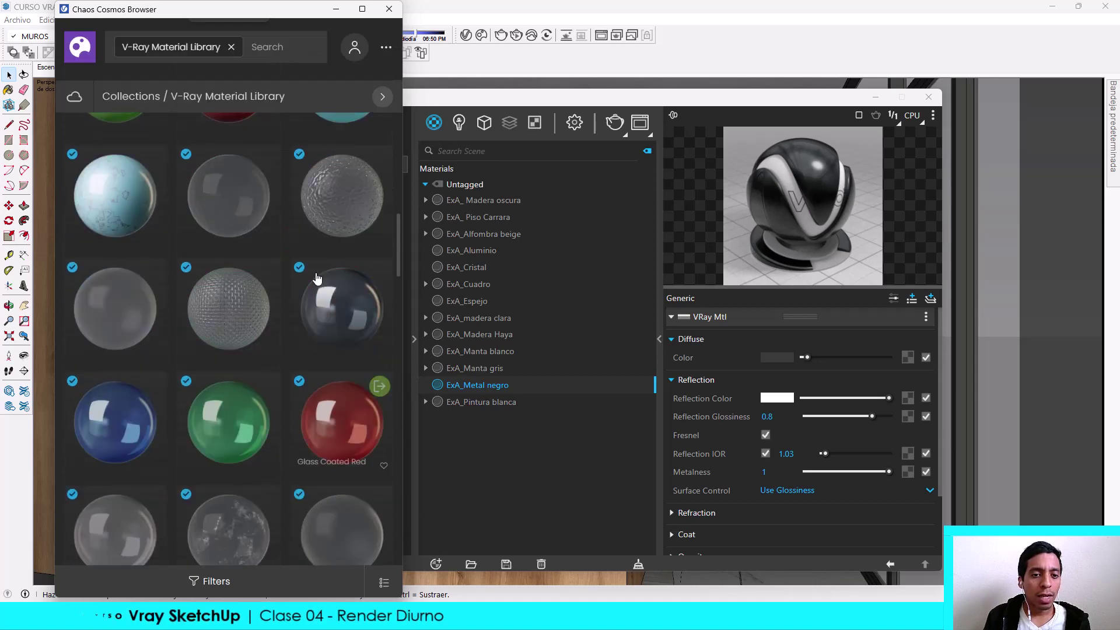
scroll(317, 278, "down", 3)
scroll(340, 267, "down", 3)
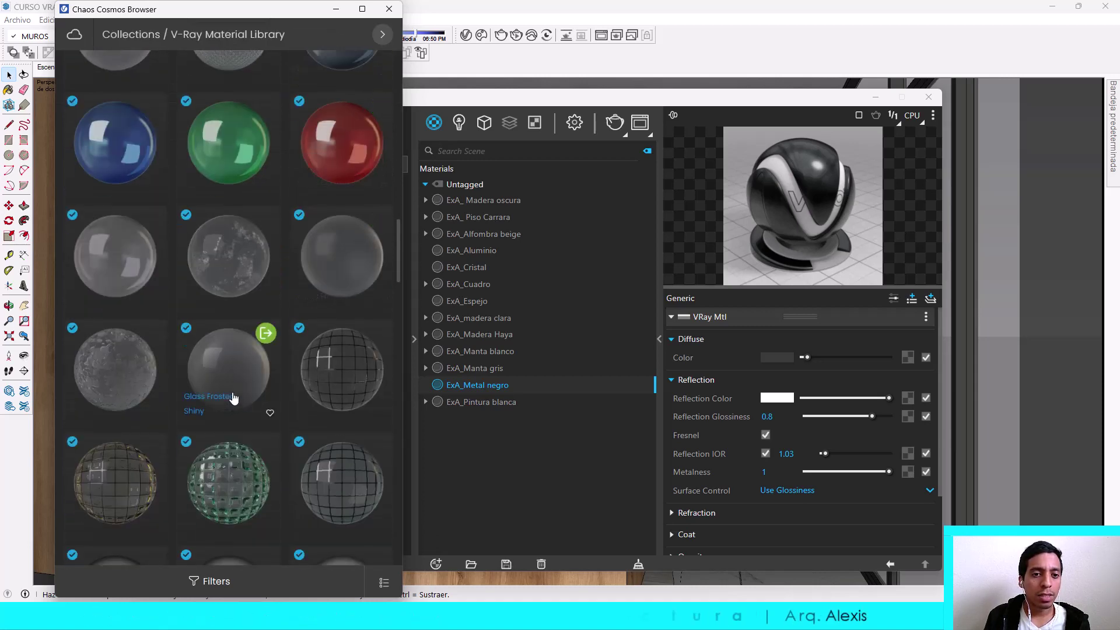
left_click(266, 334)
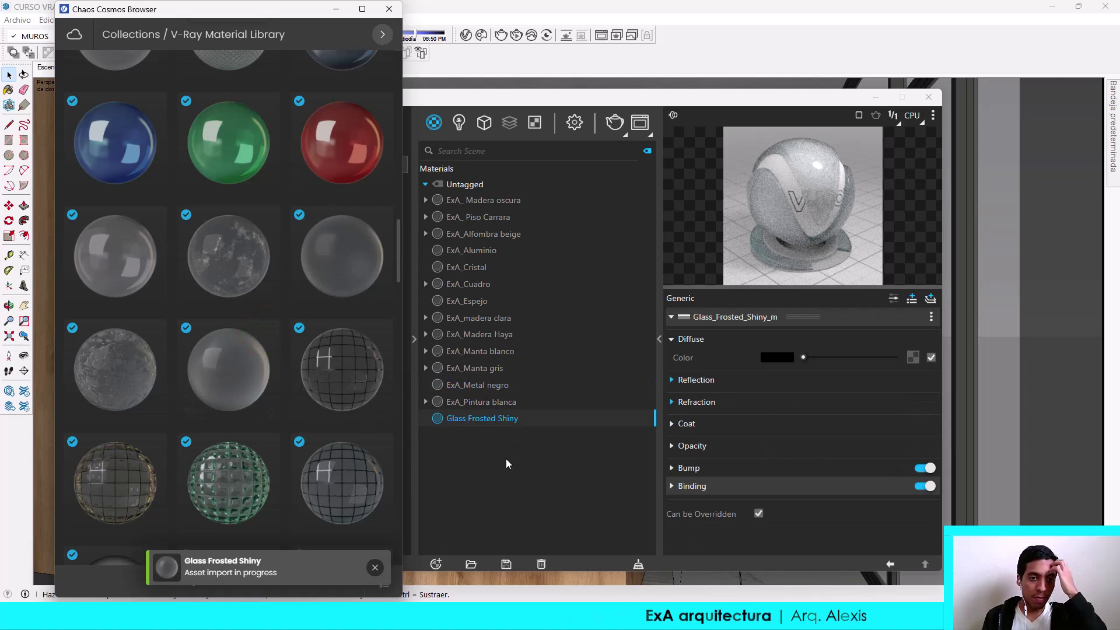
Step: Rename the Glass Frosted Shiny material to 'ExA_Vidrio opaco'
right_click(493, 419)
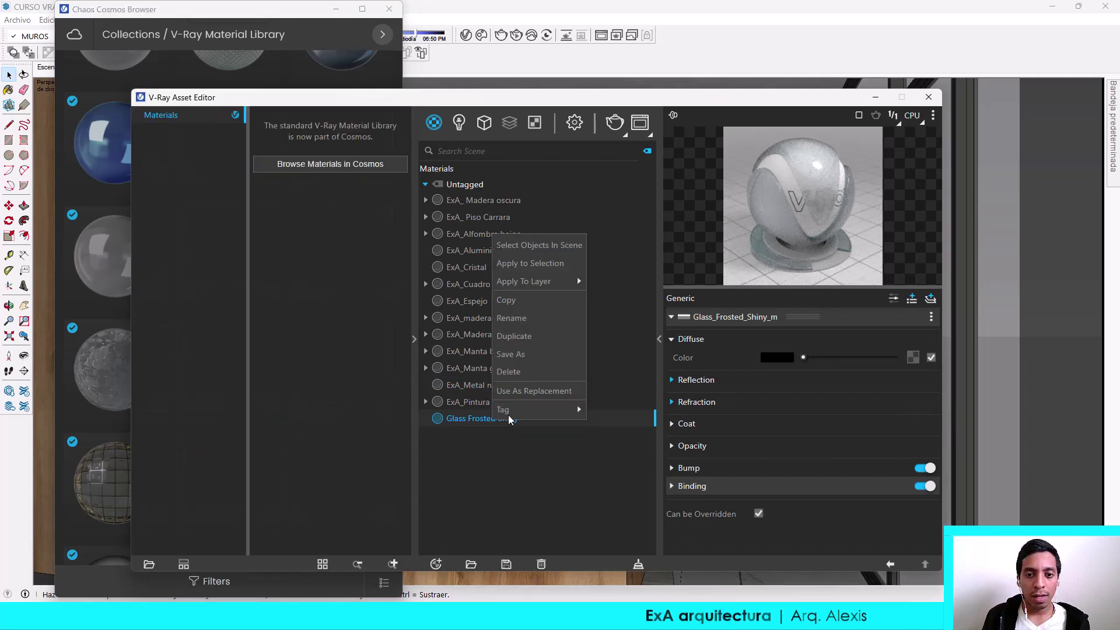
left_click(524, 316)
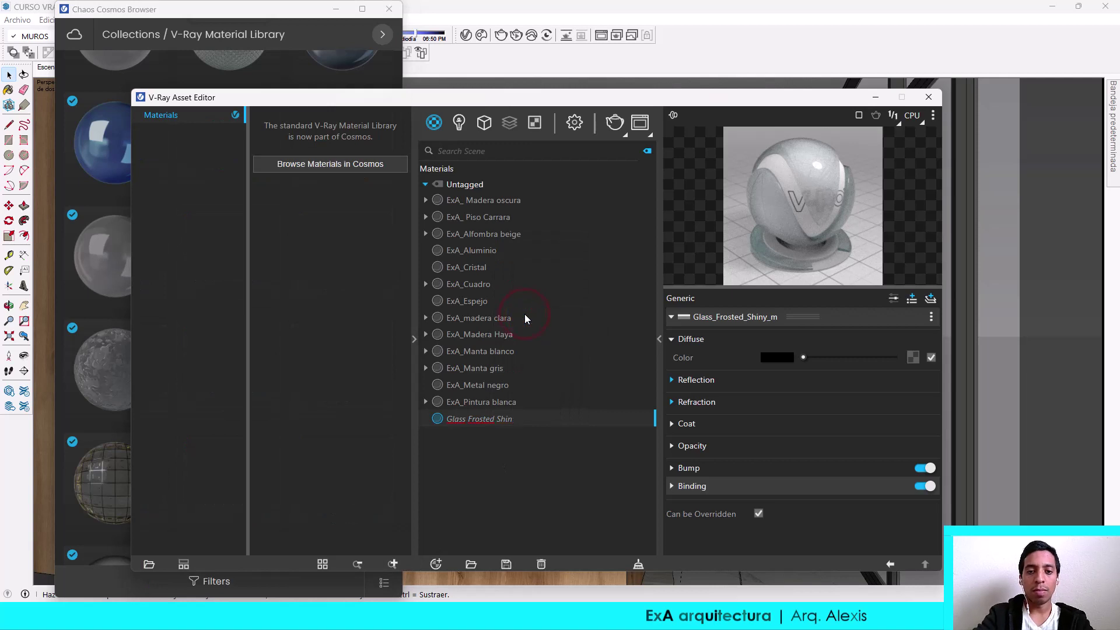
key("BackSpace")
key("BackSpace")
key("BackSpace")
key("BackSpace")
key("BackSpace")
key("BackSpace")
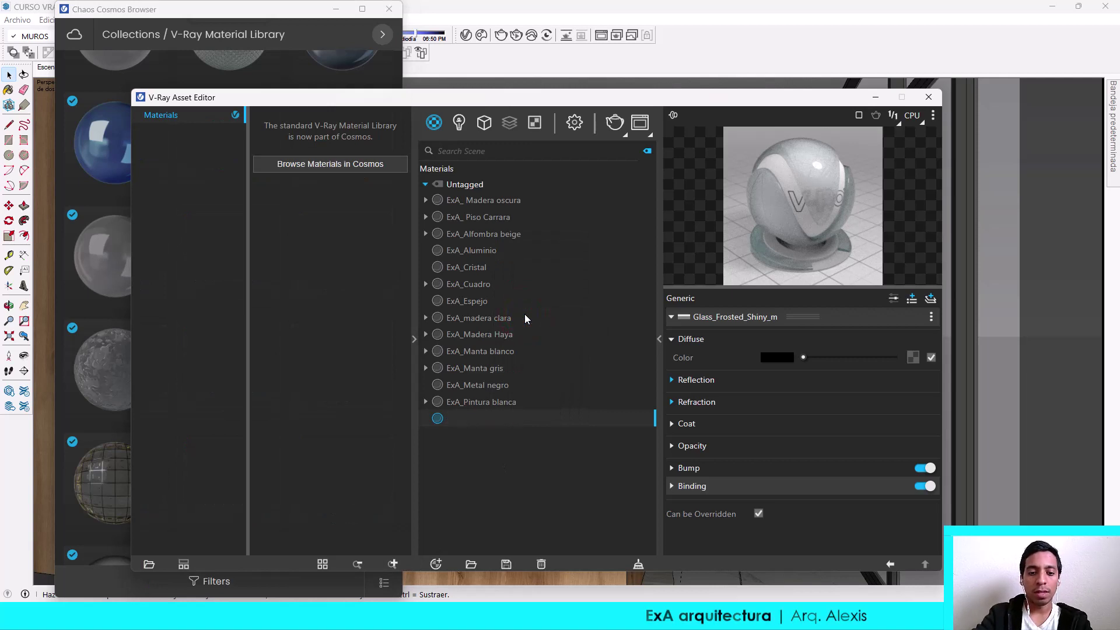
type("ExA_Vidrio opaco")
key("Return")
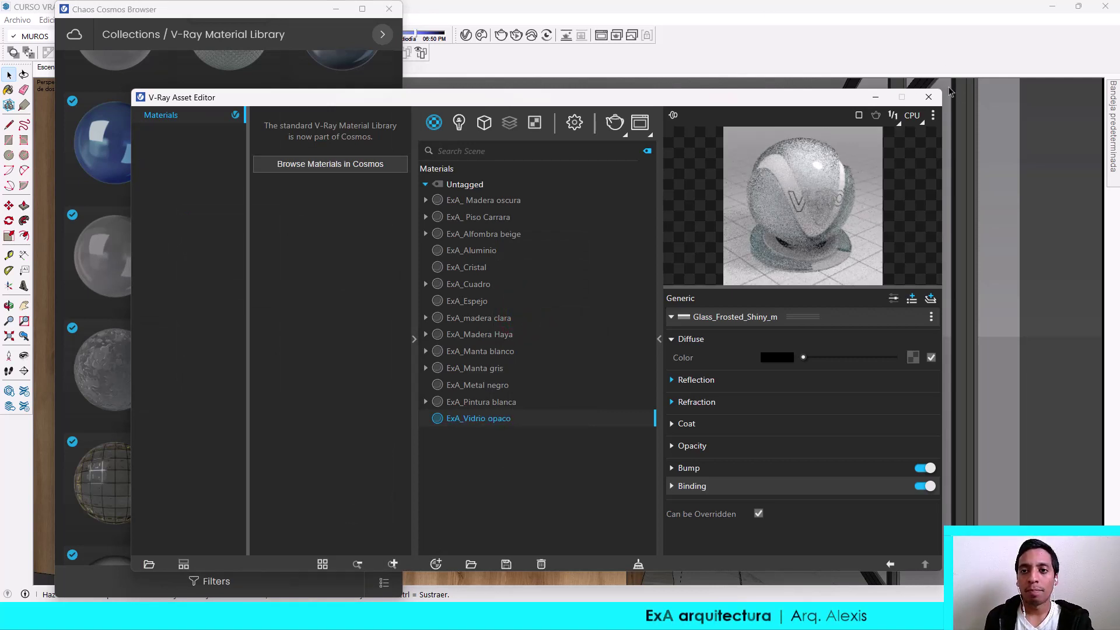
Step: Select every object in the scene that uses the ExA_Cristal material
left_click(875, 98)
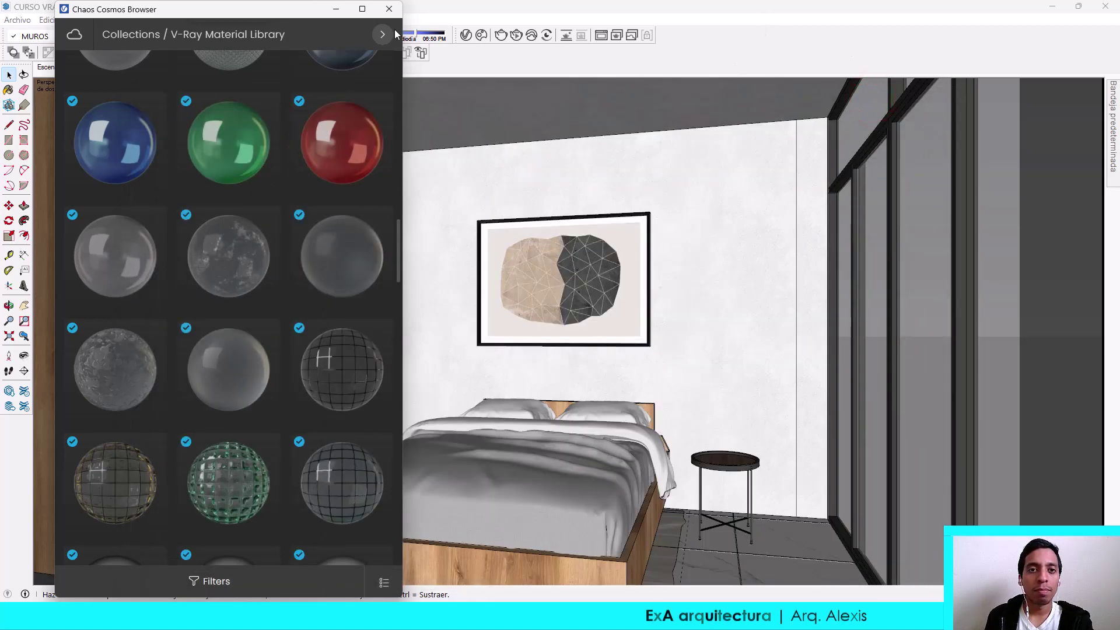
left_click(337, 10)
left_click(924, 214)
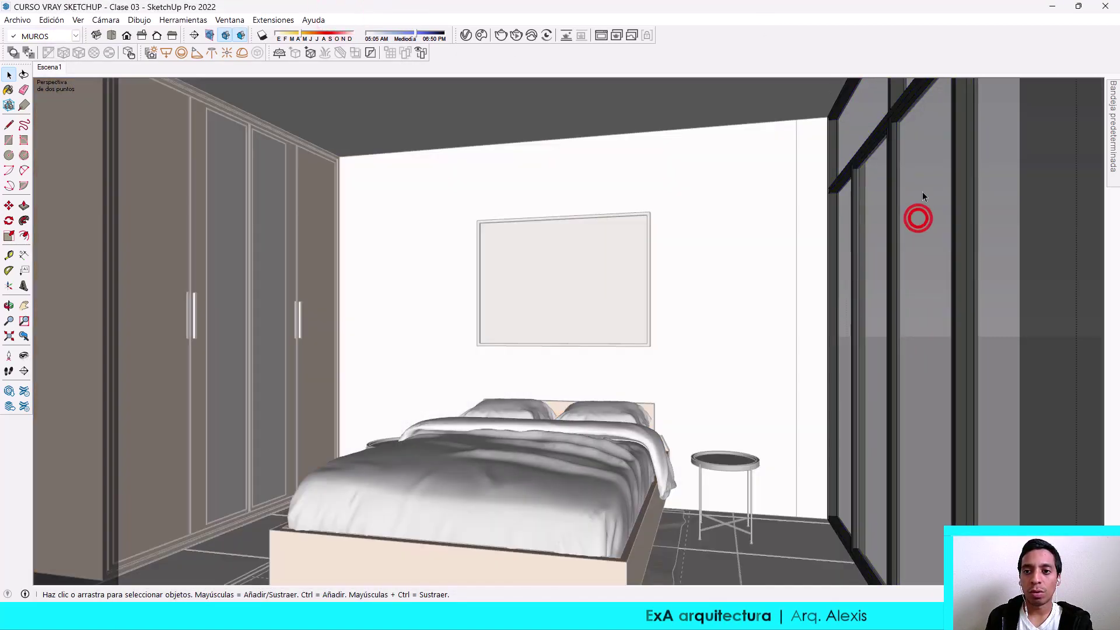
left_click(922, 193)
left_click(466, 35)
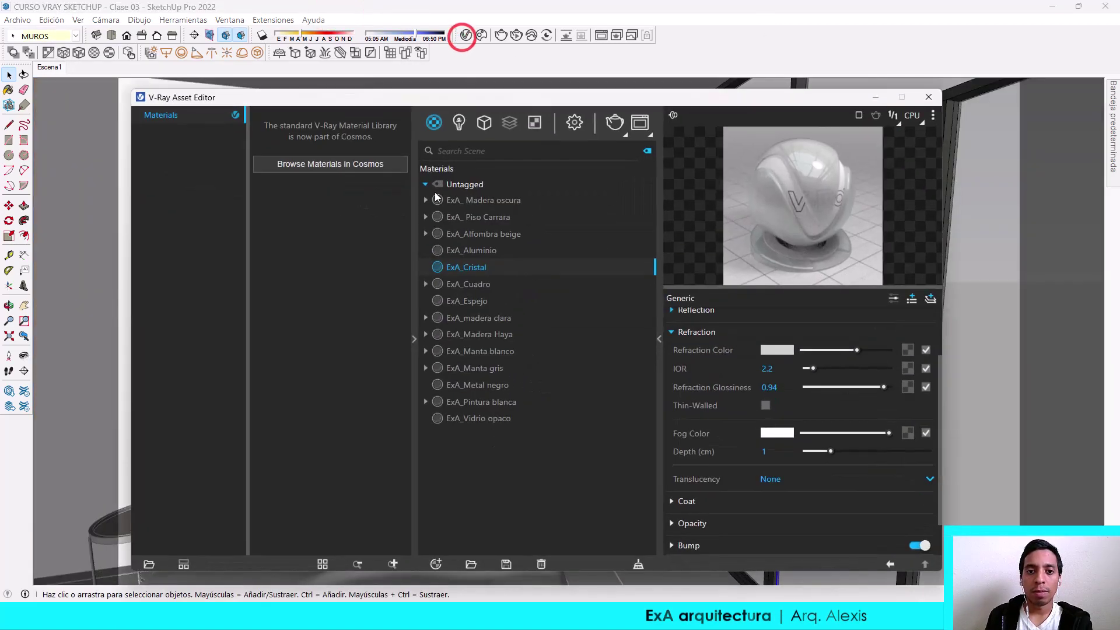
right_click(477, 269)
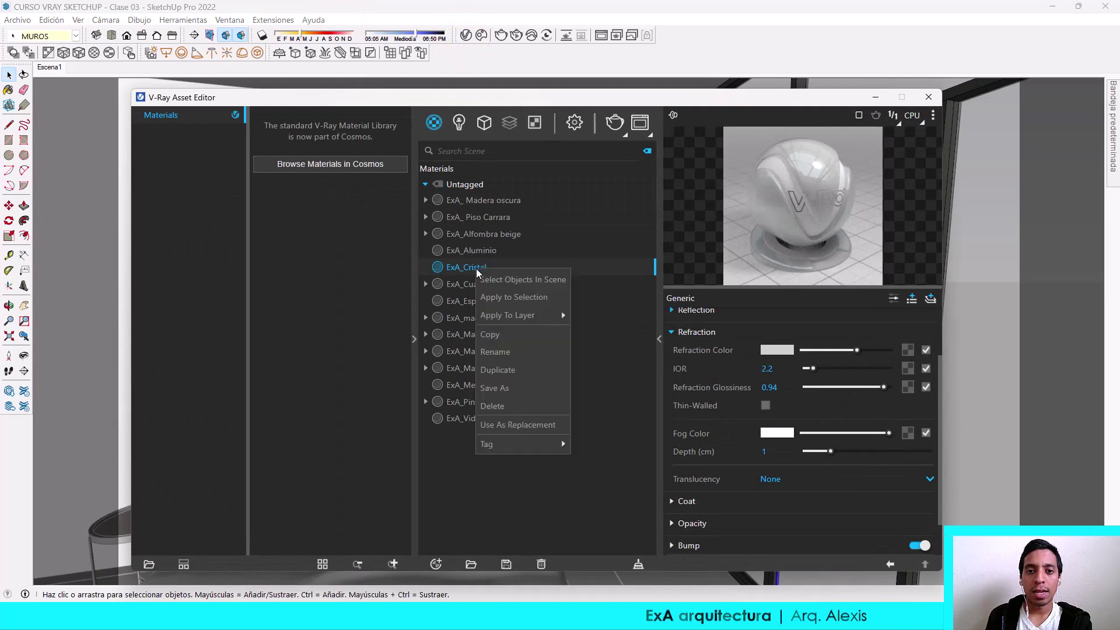
left_click(516, 283)
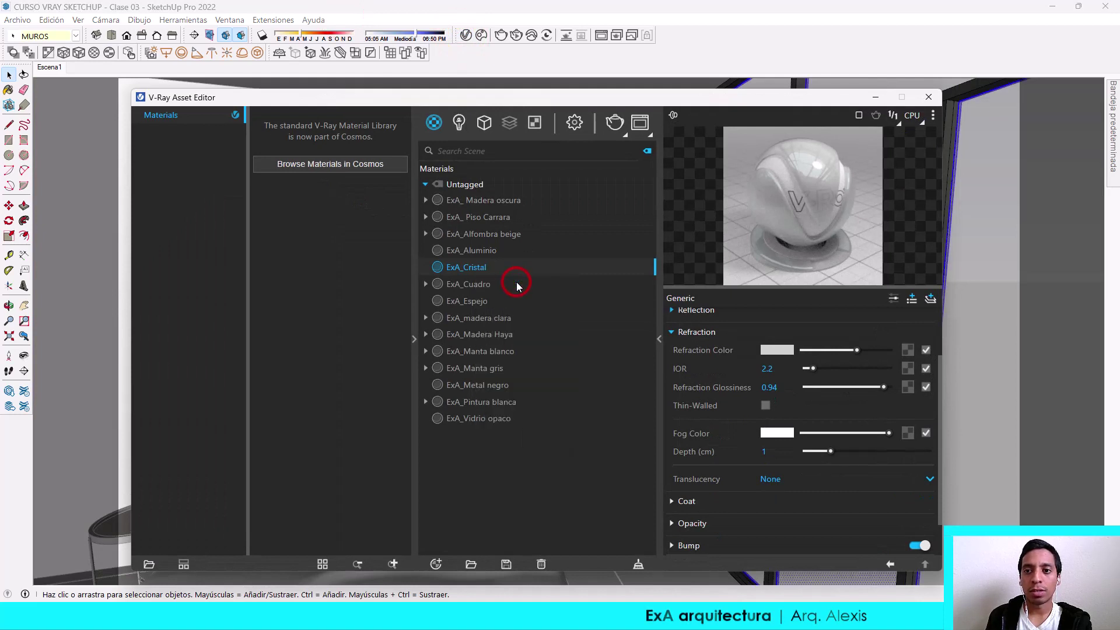
Step: Apply ExA_Vidrio opaco to the selected window glass and return to the saved scene view
left_click(495, 419)
right_click(496, 418)
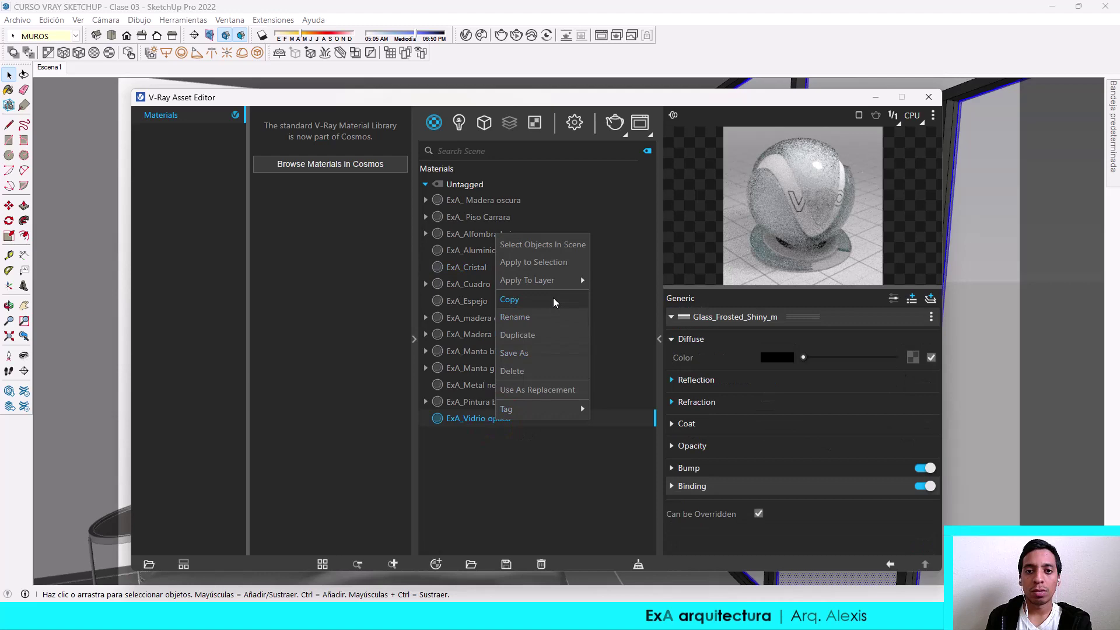
left_click(555, 266)
left_click(876, 95)
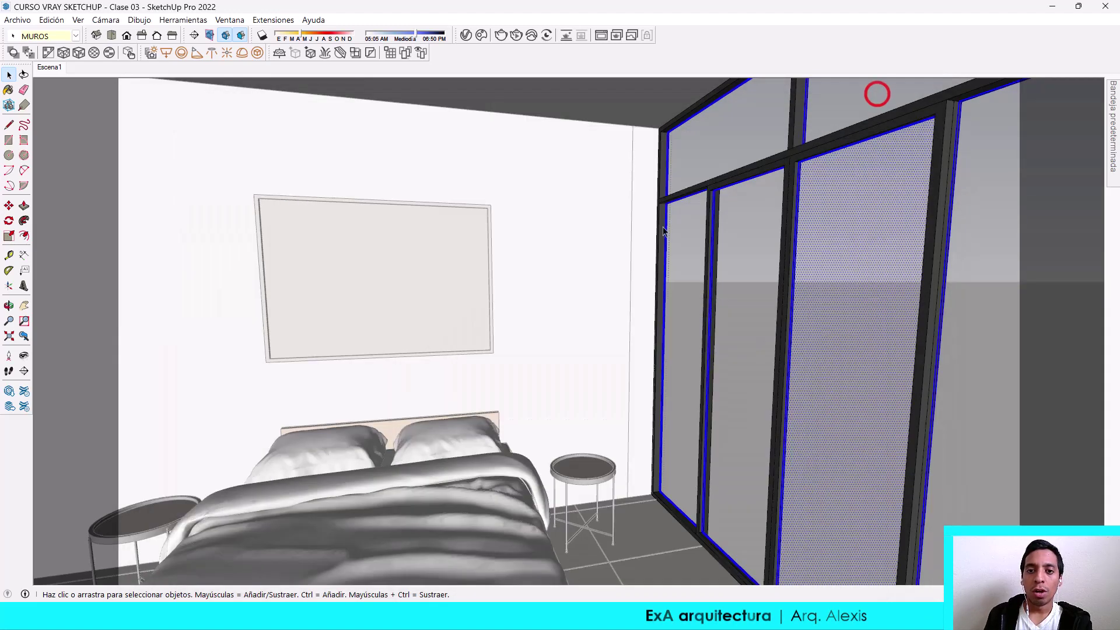
left_click(558, 272)
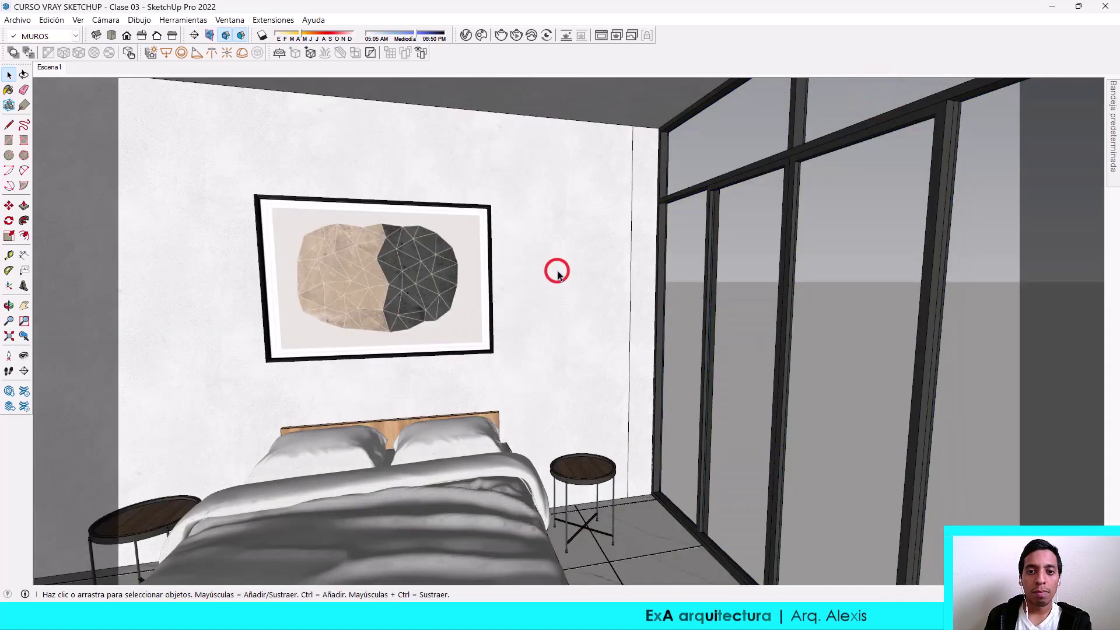
left_click(48, 68)
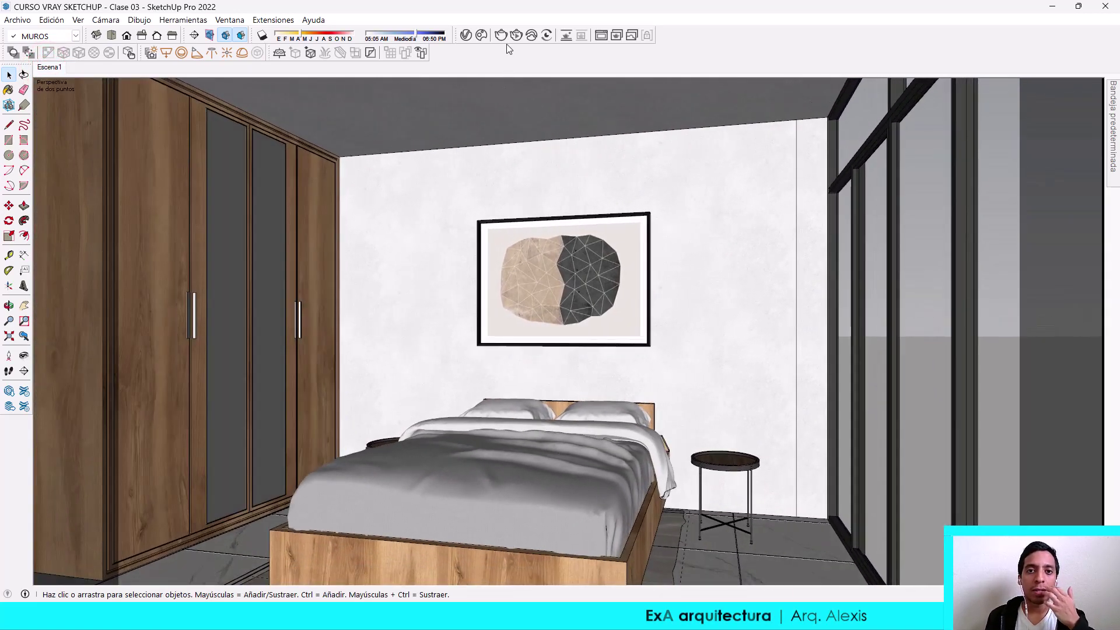
Step: Render the bedroom view with V-Ray and select the Exposure correction layer
left_click(501, 36)
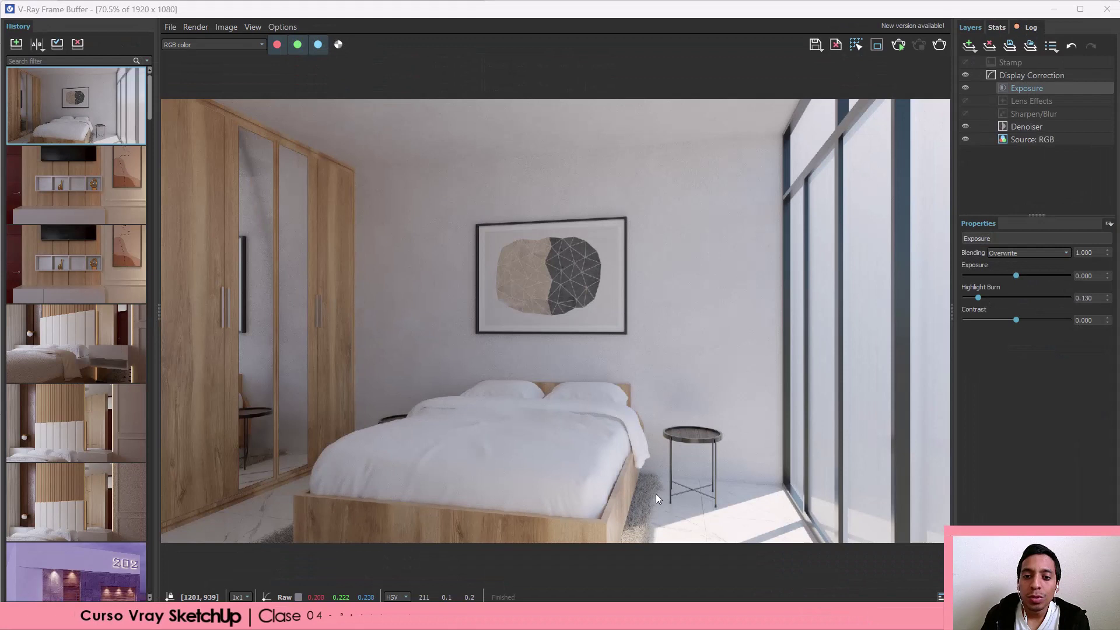
left_click(660, 507)
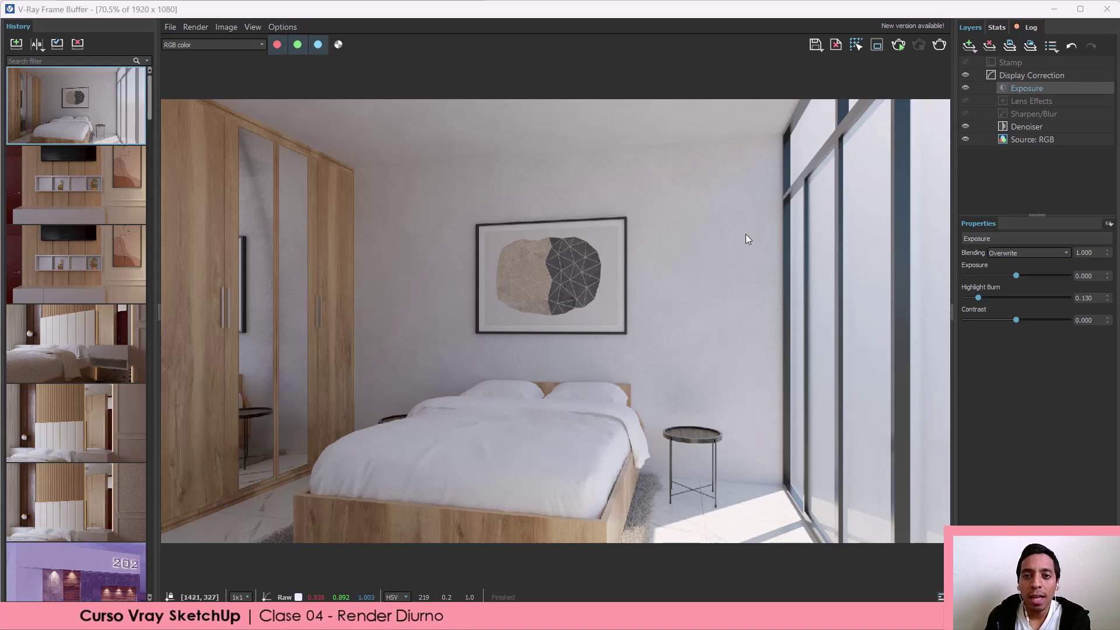
Step: Lower the Exposure layer to about 0.424 and reduce the contrast
left_click(1035, 275)
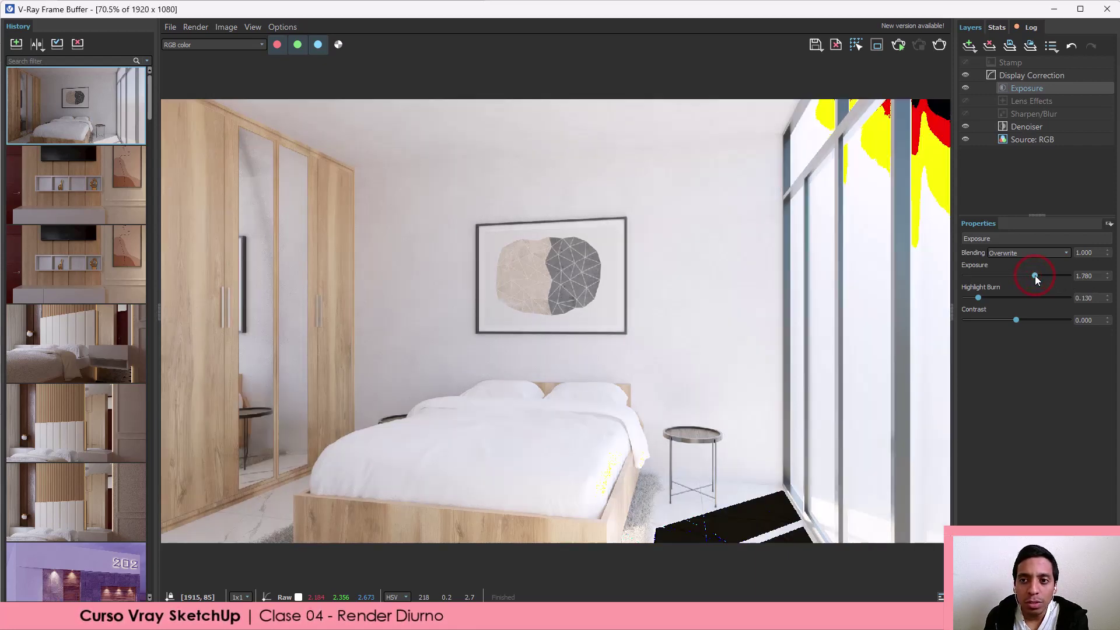
left_click(1022, 276)
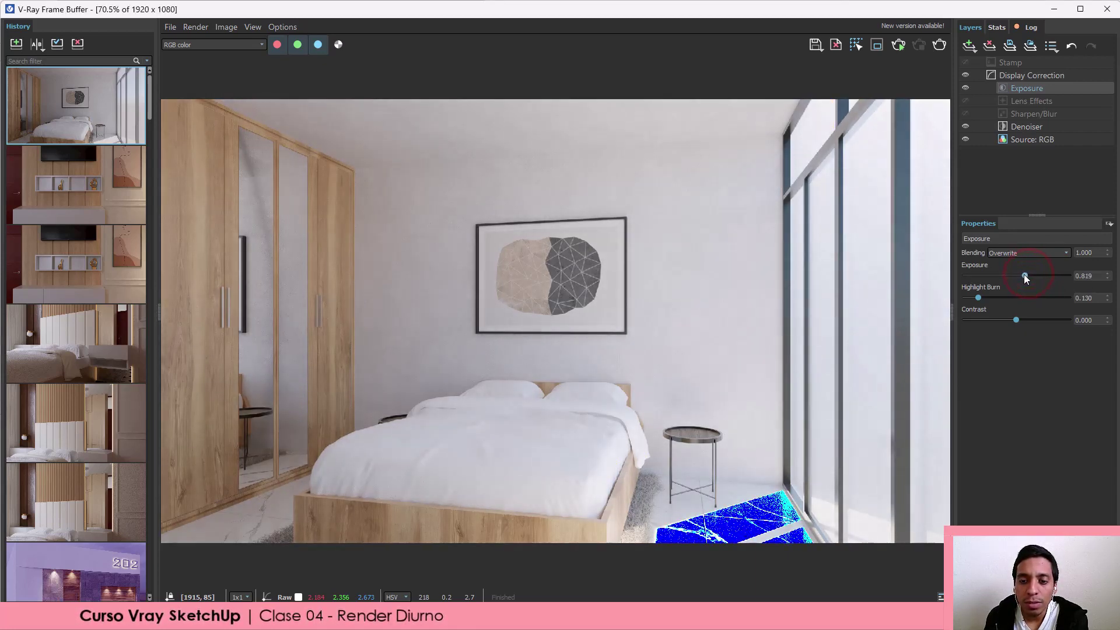
left_click(1020, 276)
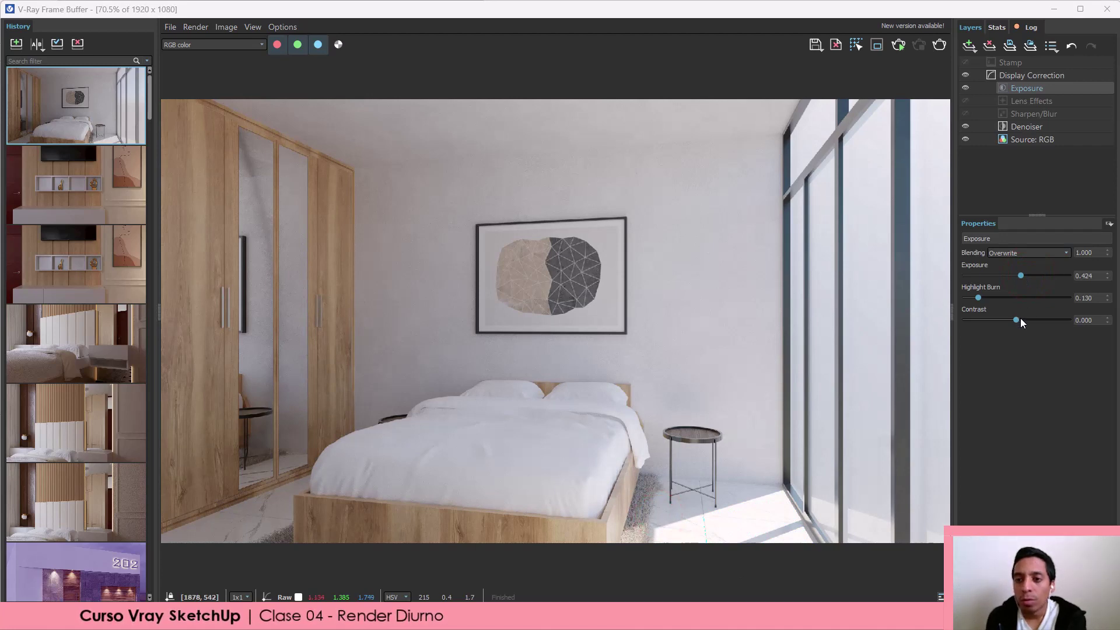
mouse_move(1016, 321)
left_mouse_down()
mouse_move(998, 321)
mouse_move(1025, 327)
mouse_move(1016, 320)
left_mouse_up()
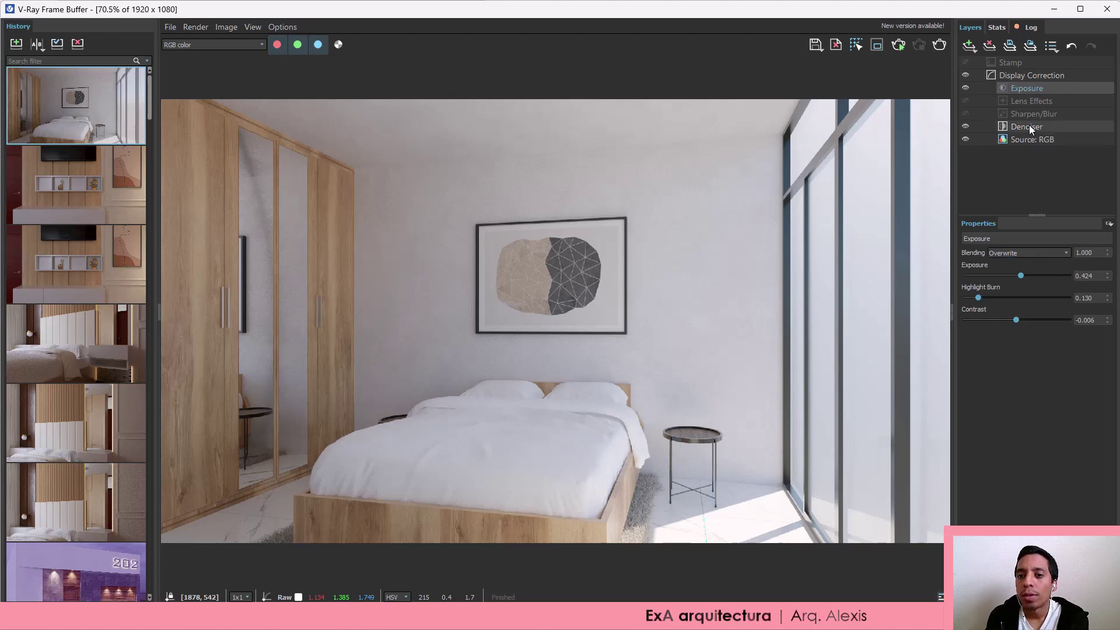
Step: Add a White Balance layer and cool the Temperature to about 6322 K
left_click(969, 47)
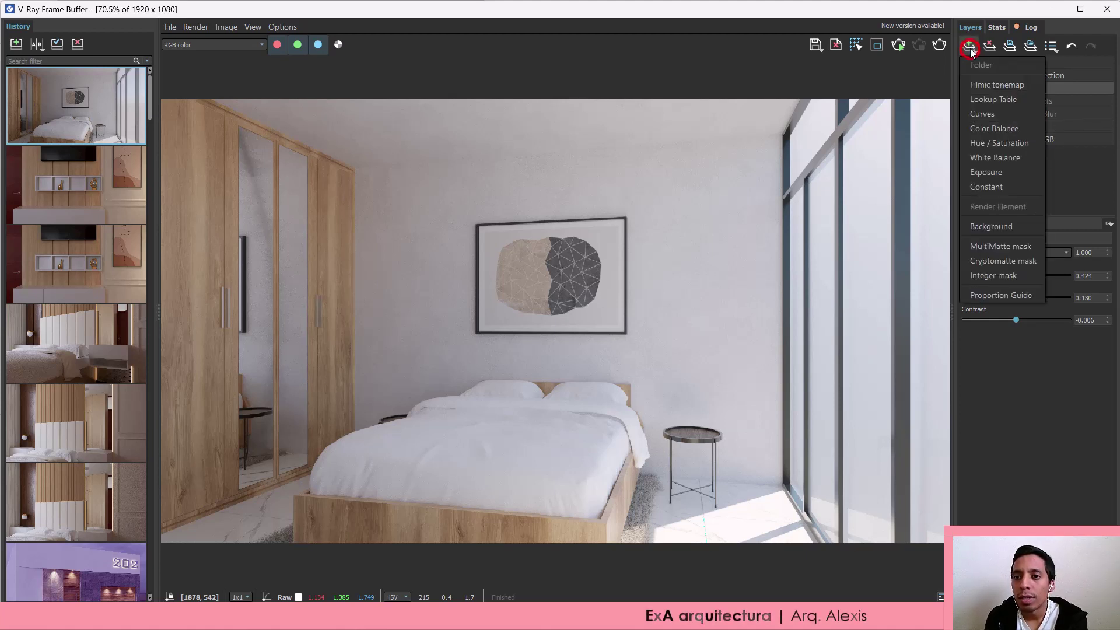
left_click(997, 157)
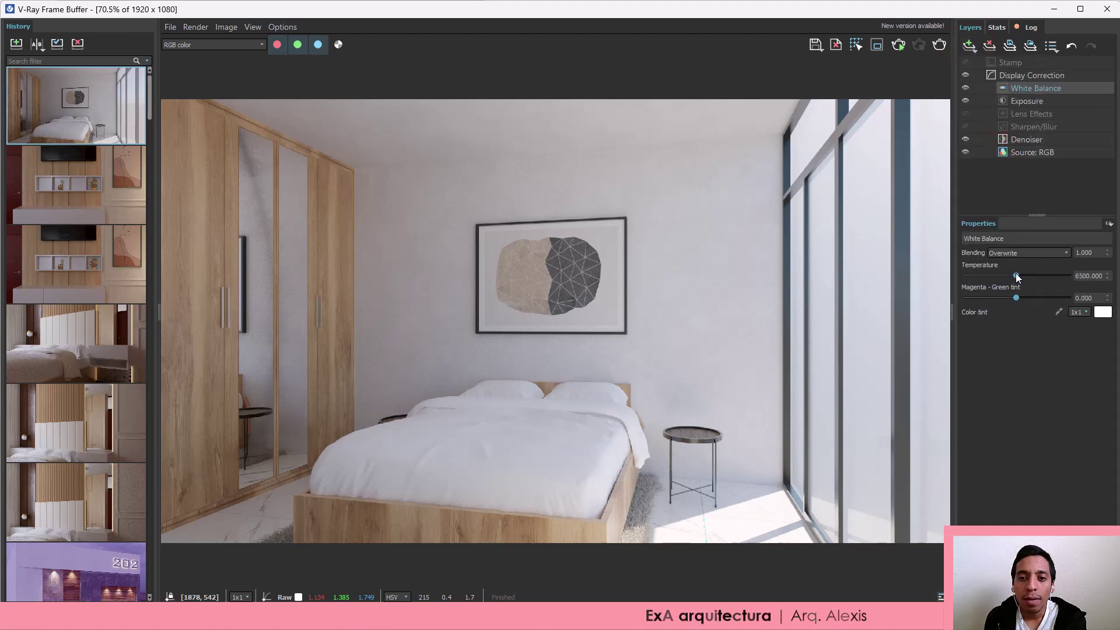
mouse_move(1016, 274)
left_mouse_down()
mouse_move(998, 278)
mouse_move(1044, 276)
mouse_move(1014, 279)
left_mouse_up()
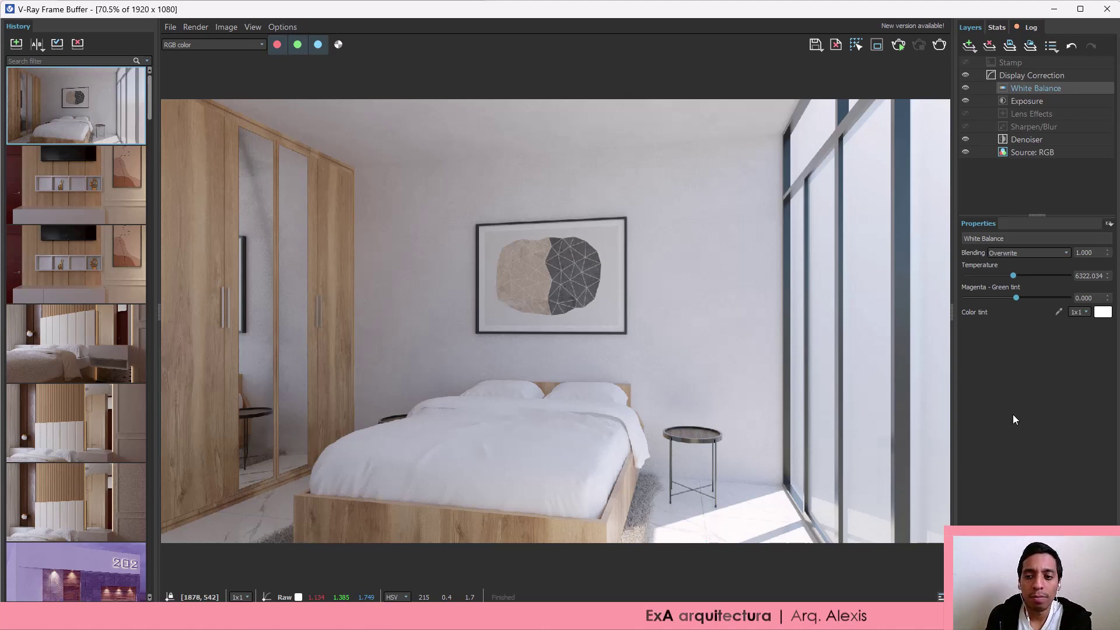
Step: Save the corrected render to history and compare it with the earlier history render
left_click(17, 45)
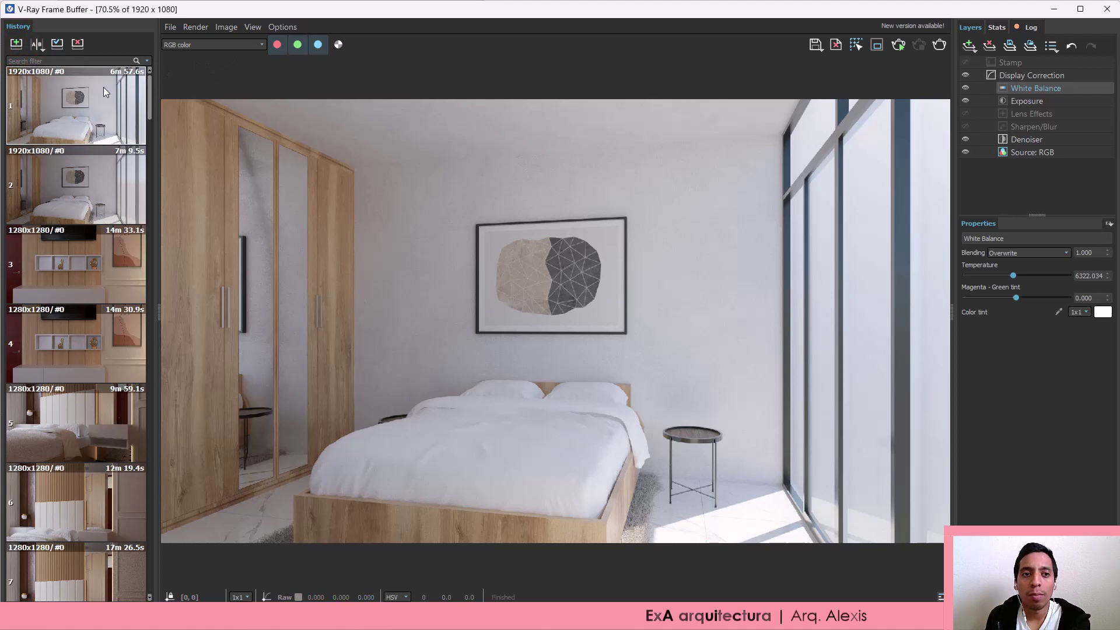
double_click(80, 188)
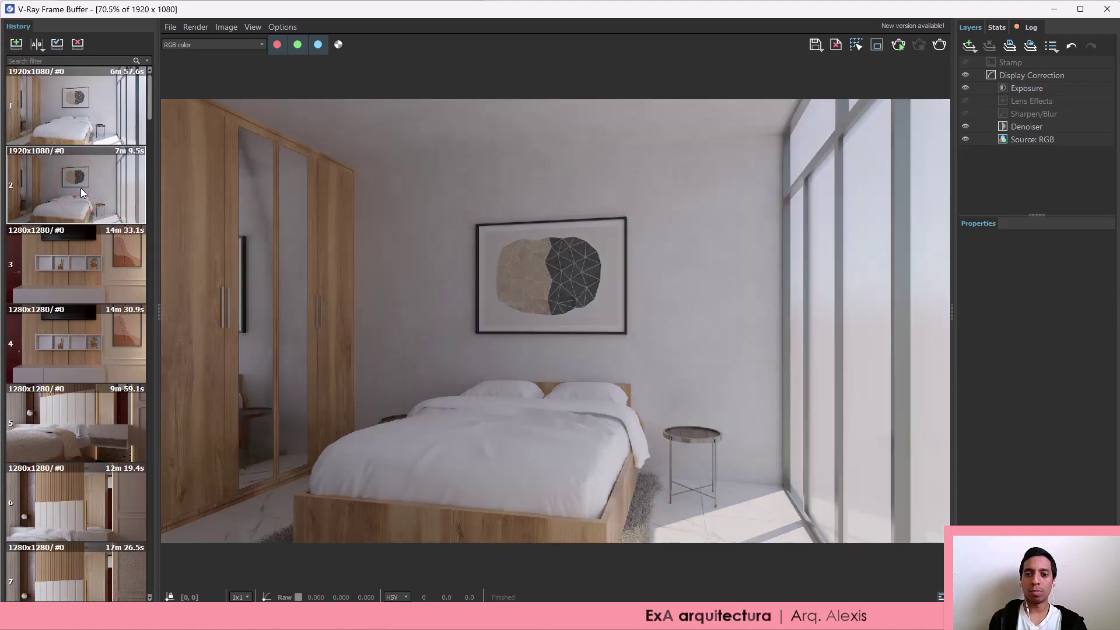
double_click(97, 109)
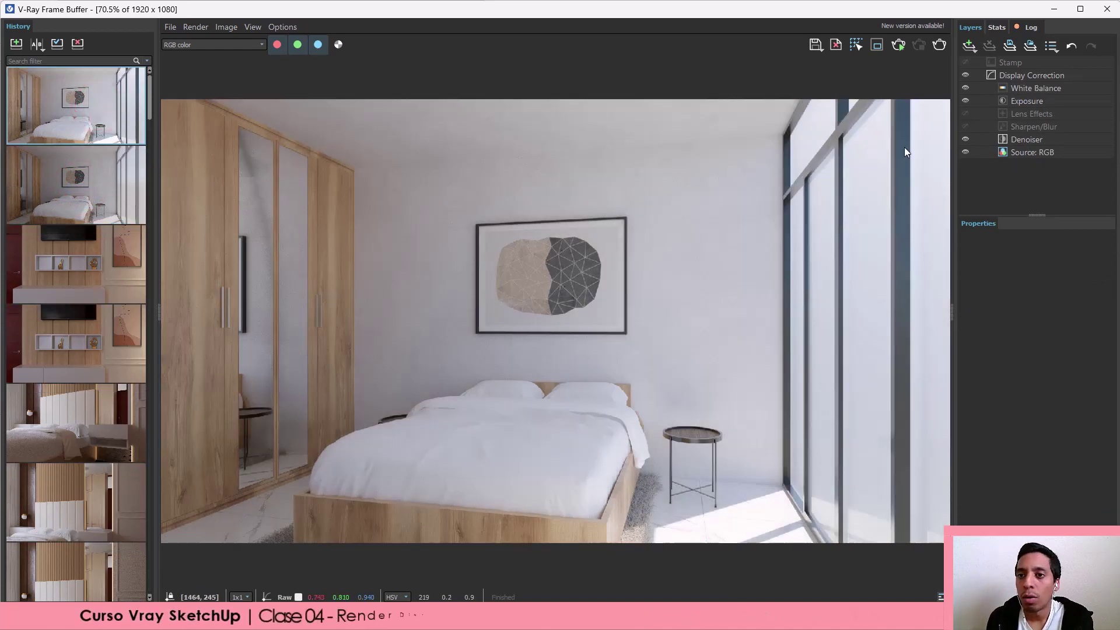
left_click(971, 47)
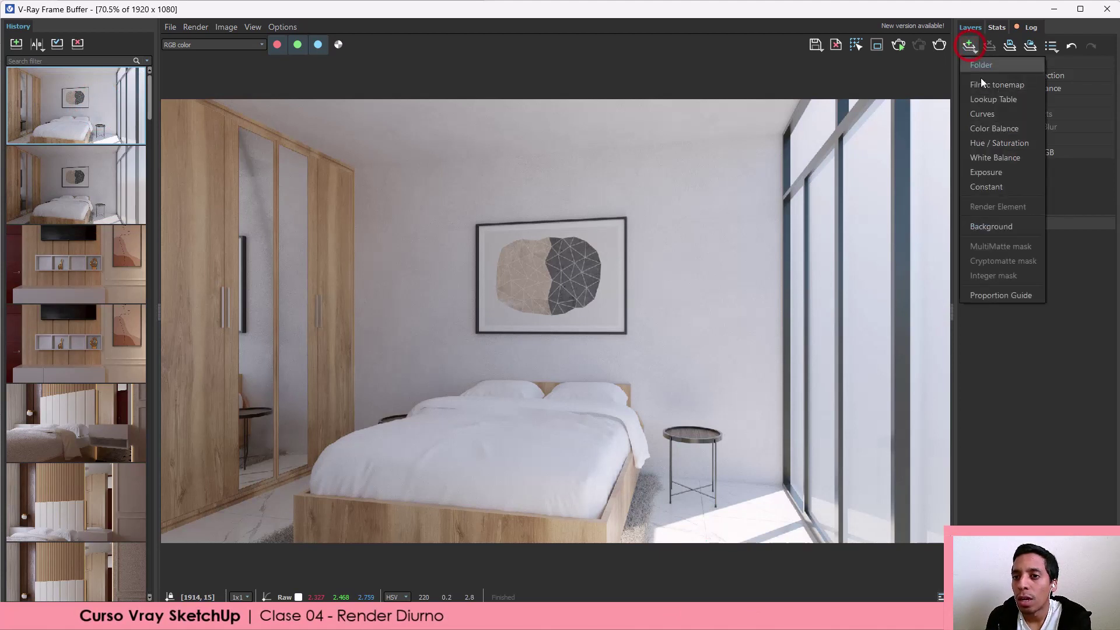
Step: Add a Curves layer with shadow and highlight points forming an S-curve, then save it to history
left_click(992, 114)
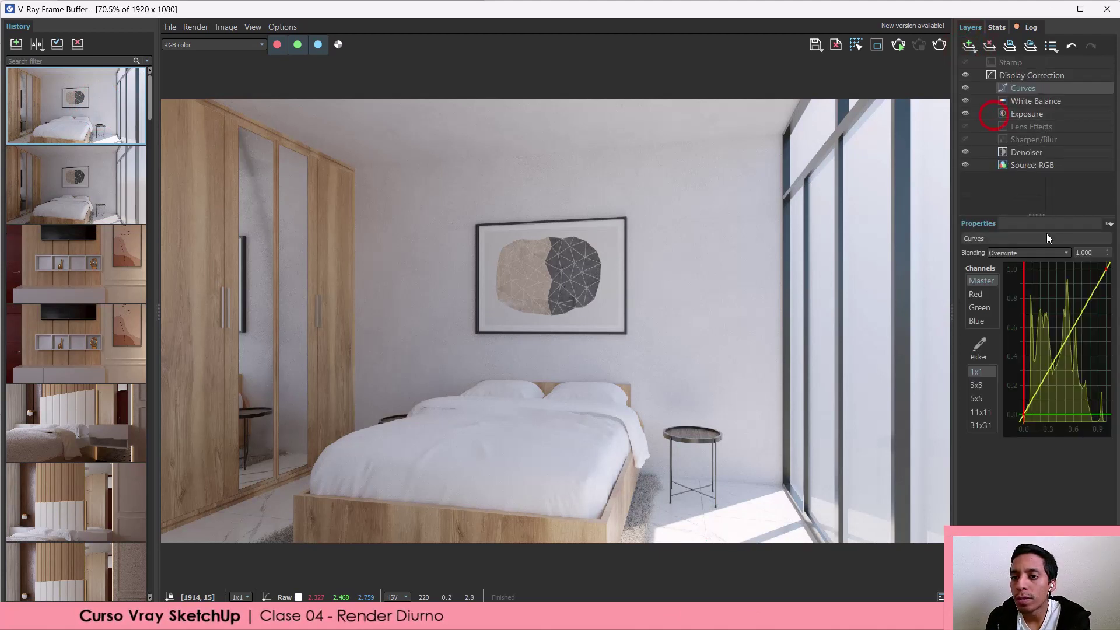
left_click(1028, 412)
left_click_drag(1029, 412, 1033, 402)
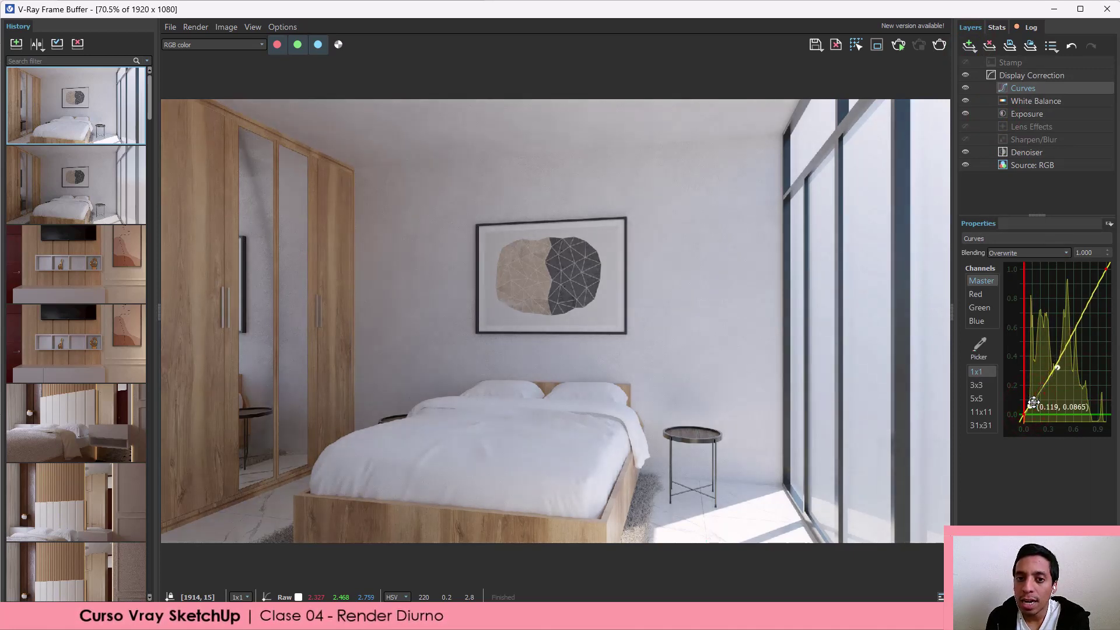
left_click_drag(1034, 402, 1035, 403)
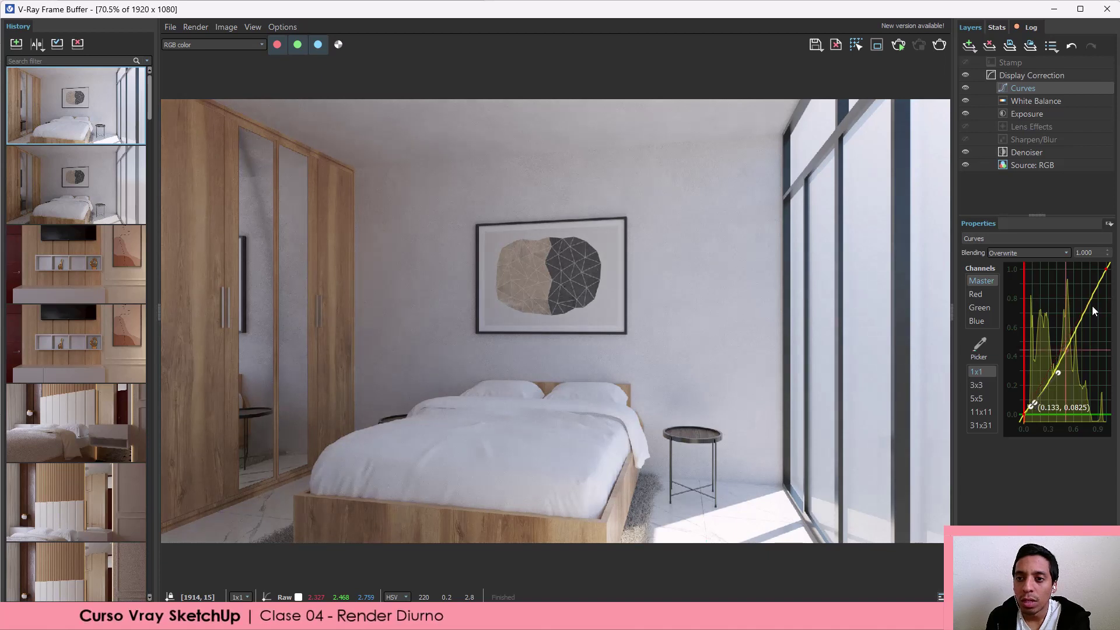
left_click(1098, 287)
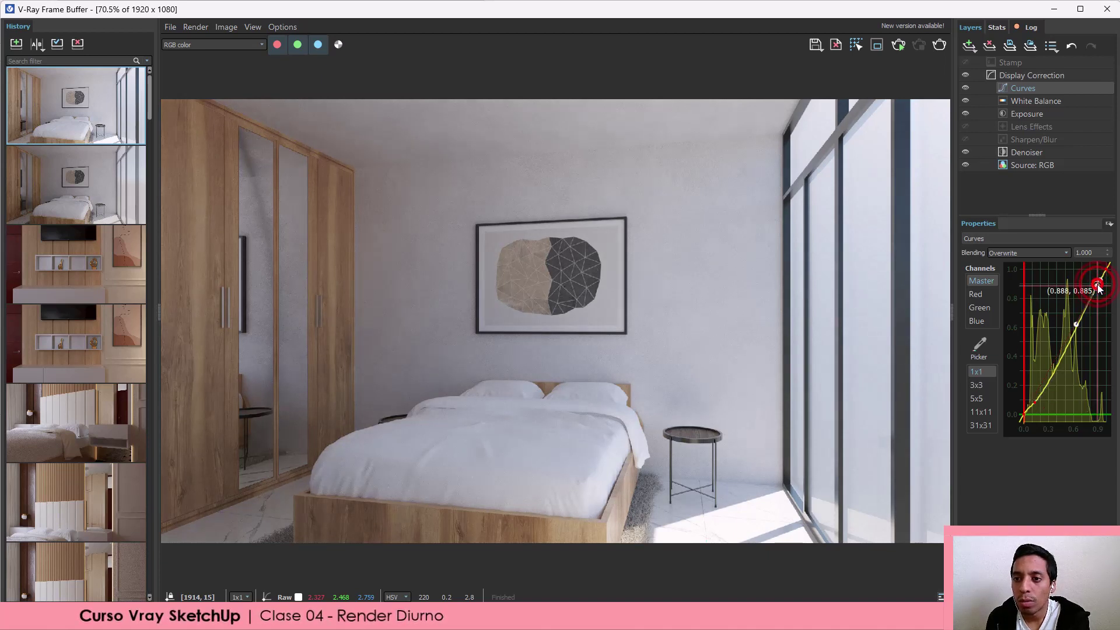
left_click_drag(1098, 287, 1092, 285)
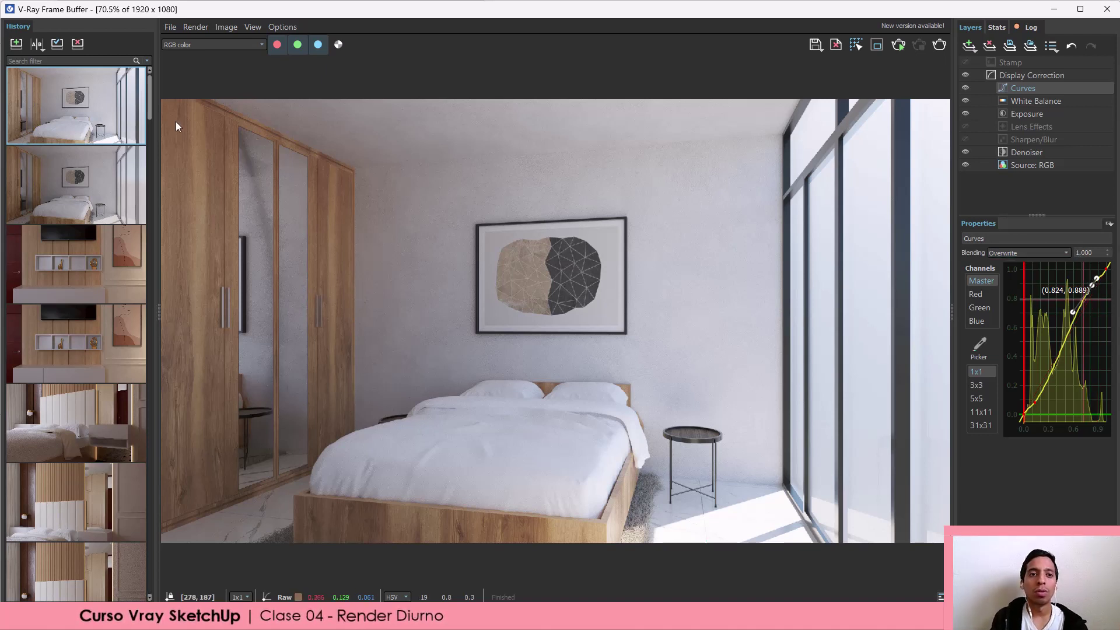
left_click(17, 43)
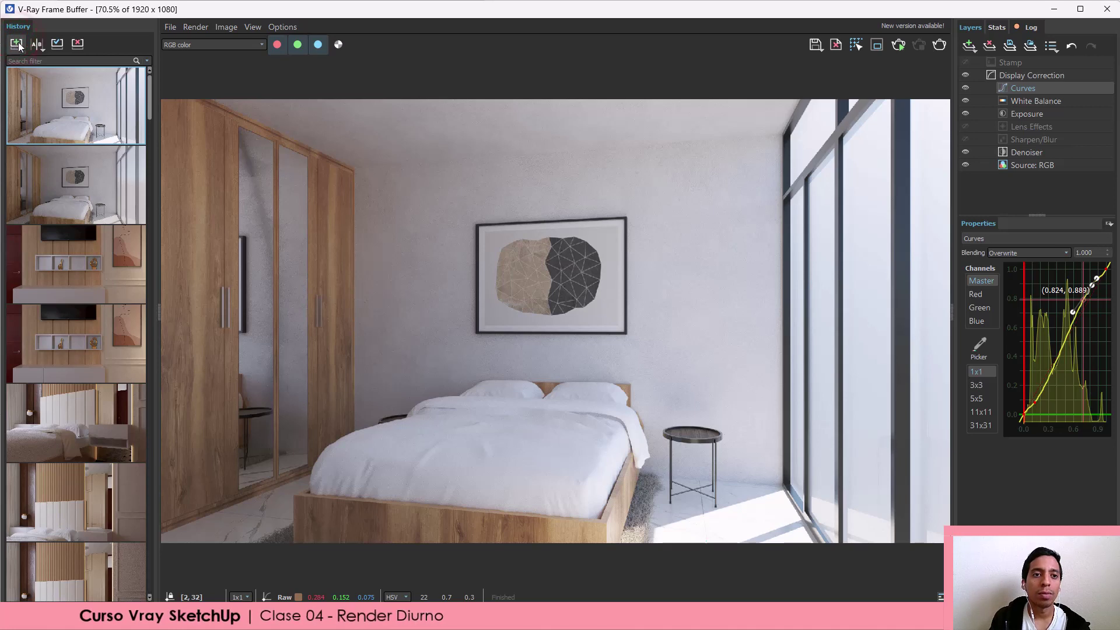
left_click(80, 183)
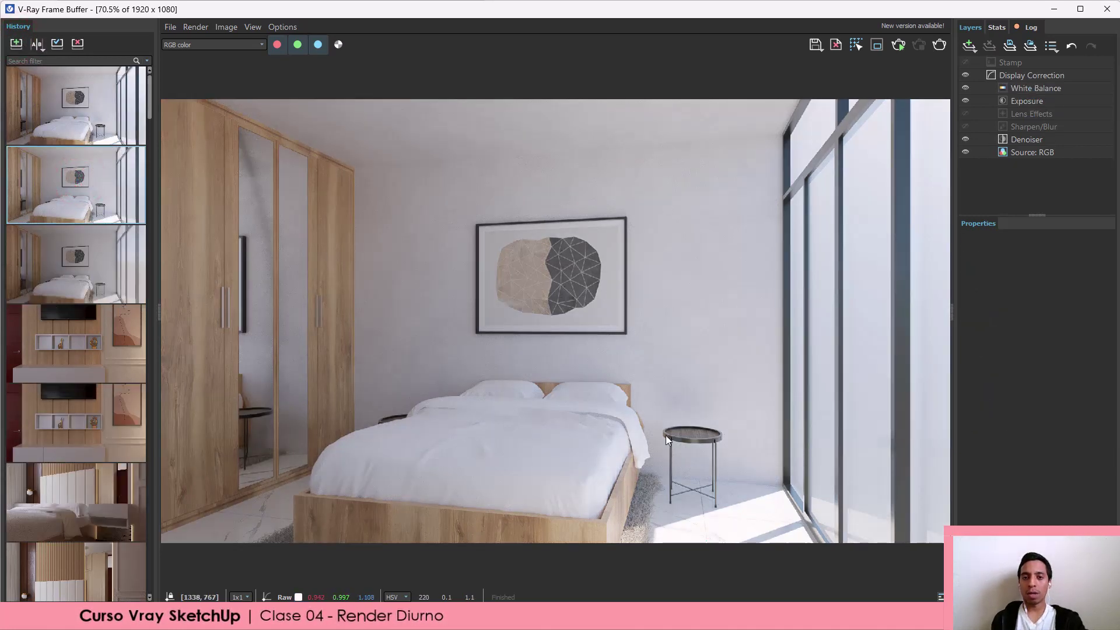
Step: Compare history items 1 and 2, ending on the Curves-adjusted render
left_click(51, 124)
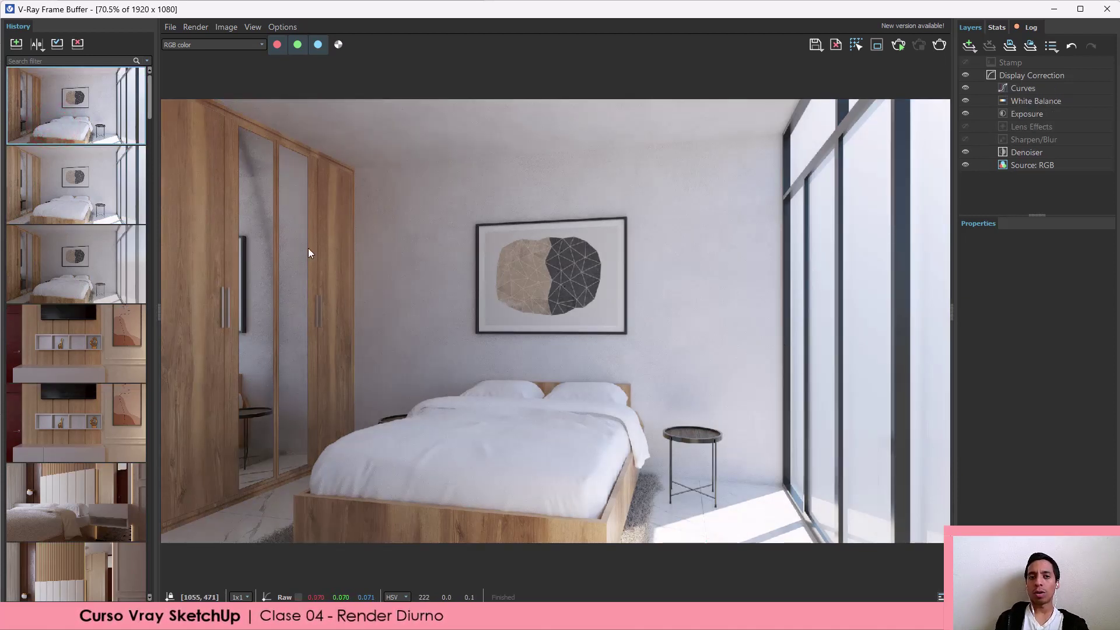
left_click(60, 203)
left_click(59, 130)
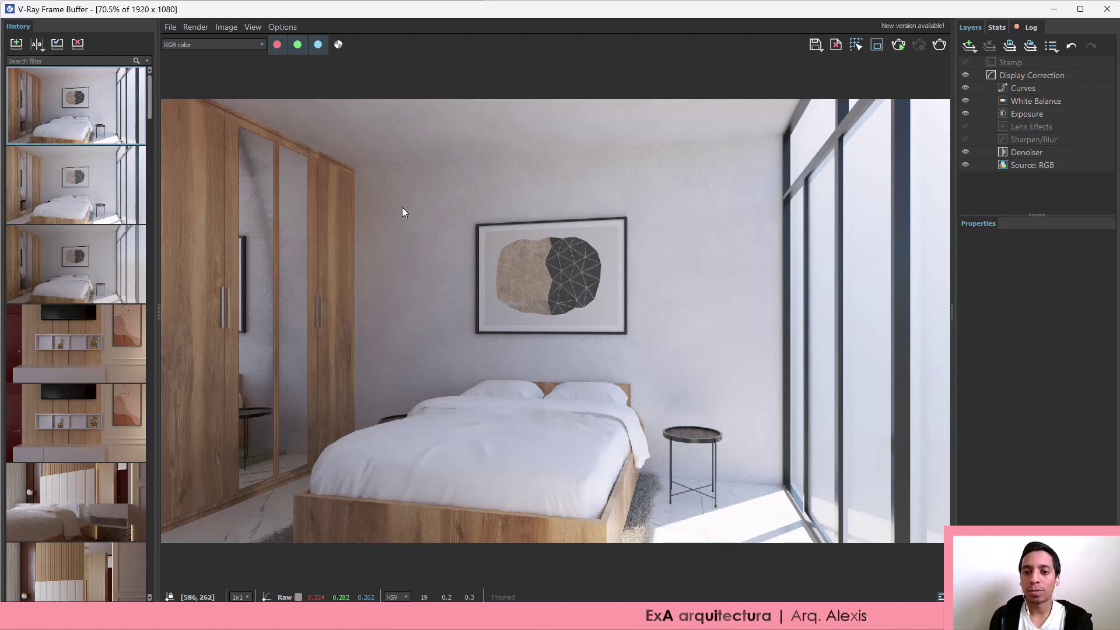
Step: Save the render as JPEG 'RD 1' in VIDEOS > 6_VRAY_MY9 - CURSO VRAY 4
left_click(817, 47)
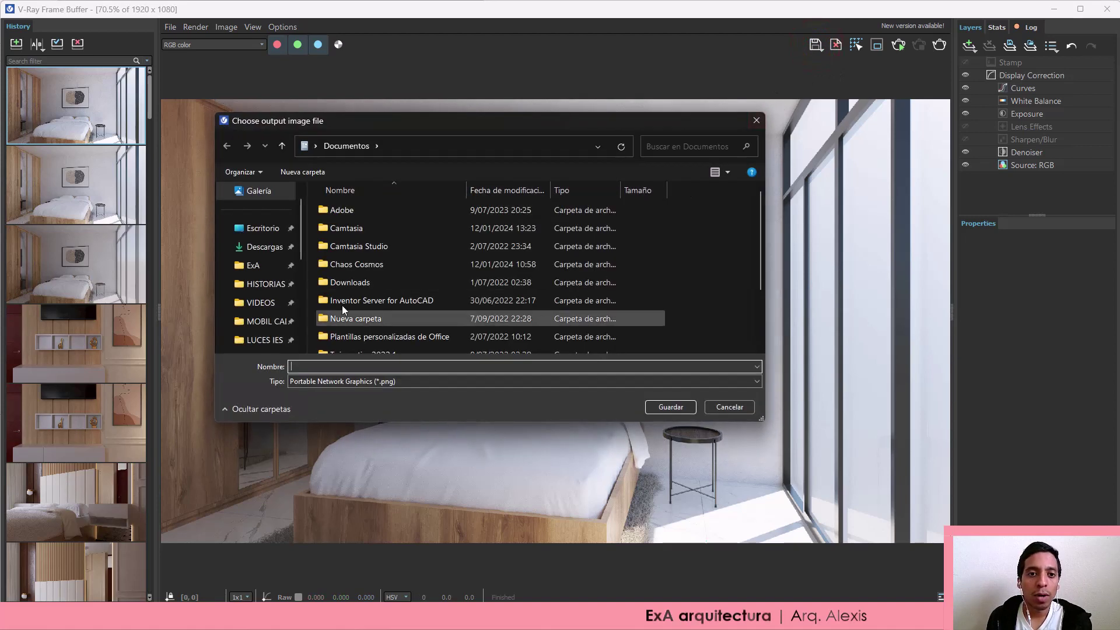
left_click(265, 301)
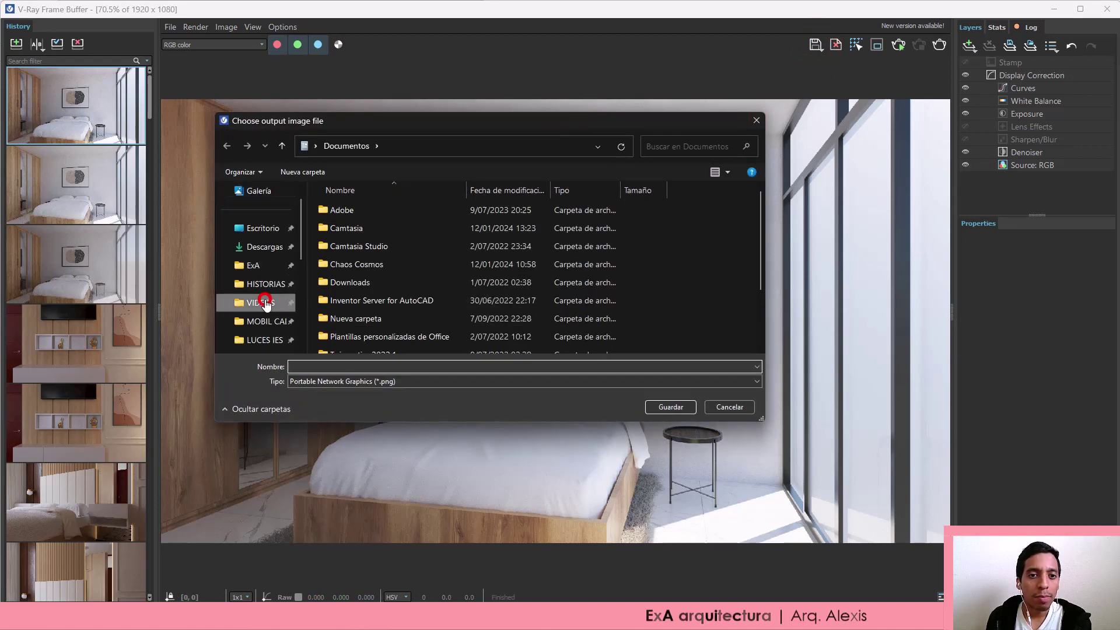
double_click(380, 245)
left_click(384, 366)
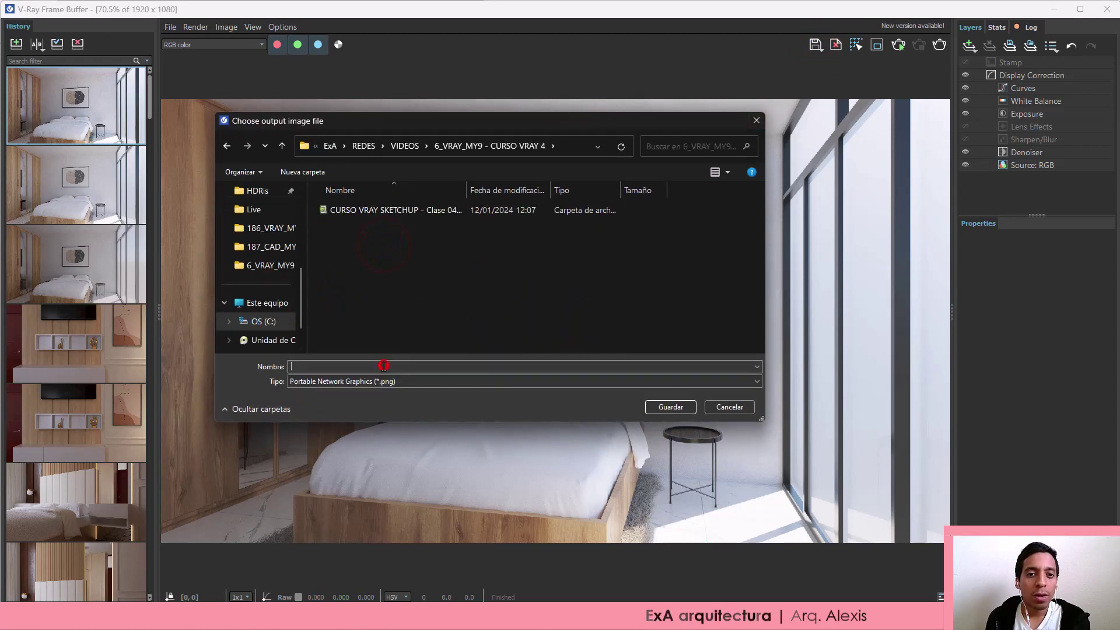
left_click(379, 381)
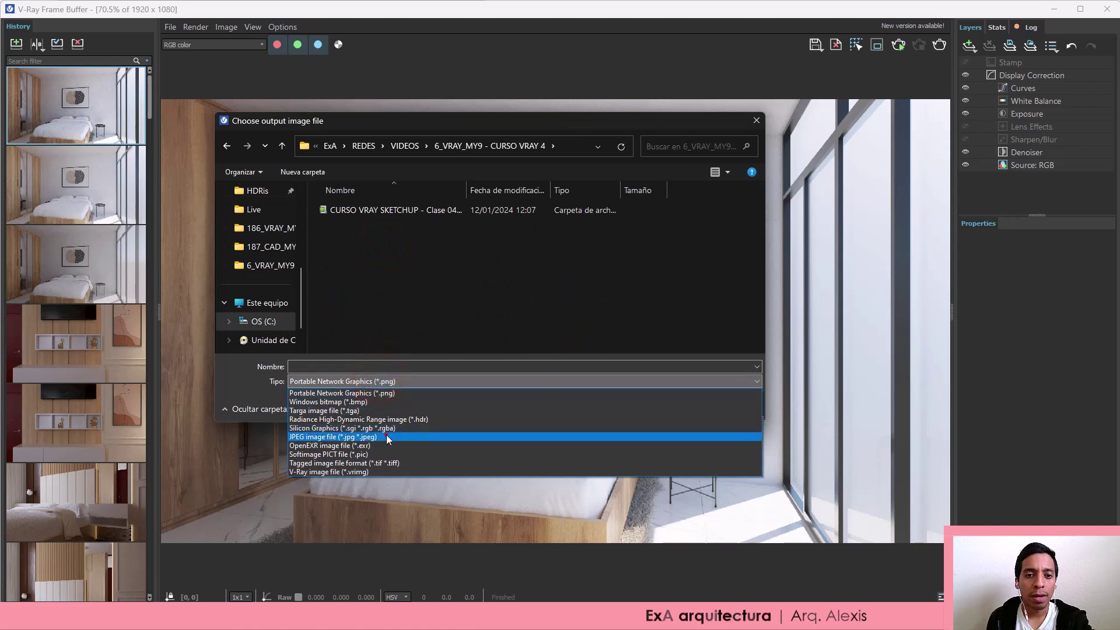
left_click(388, 438)
left_click(383, 366)
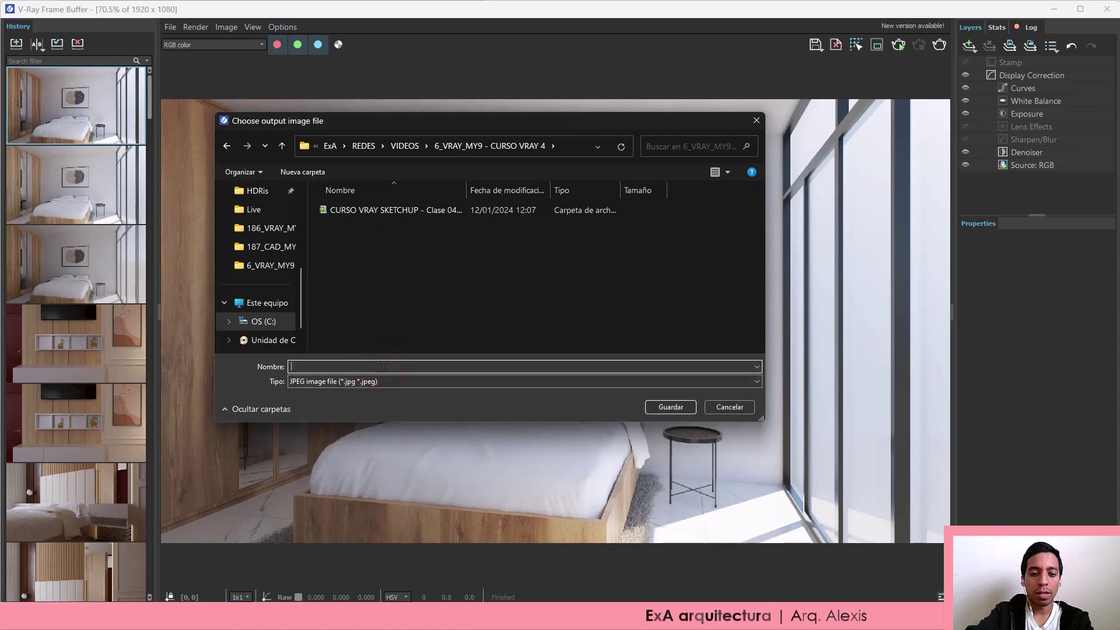
type("RD1")
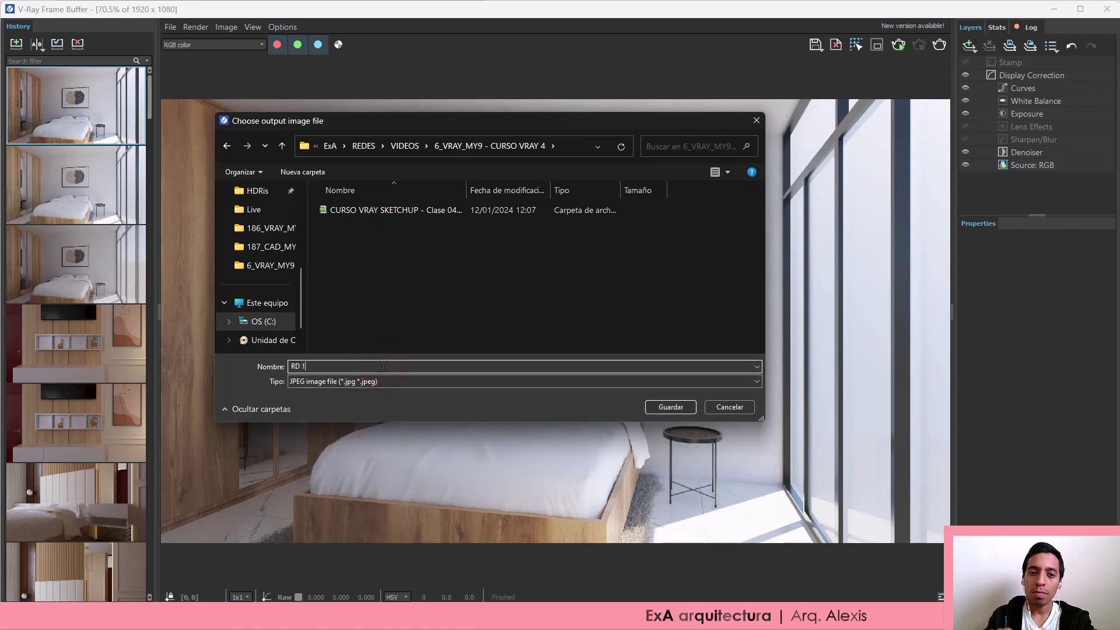
left_click(682, 408)
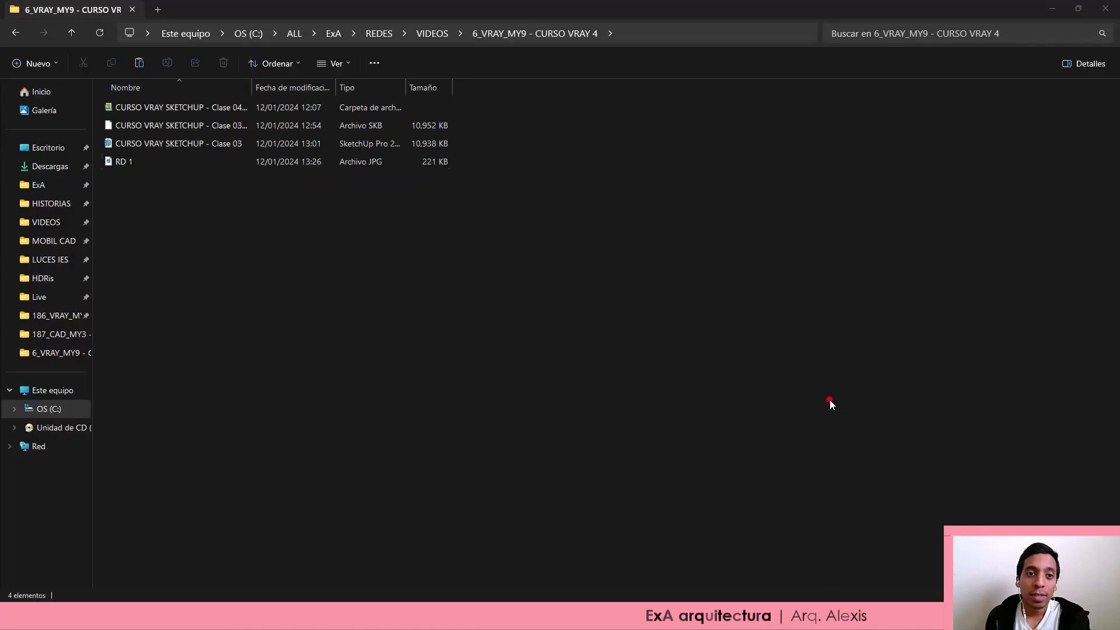
Step: Open RD 1.jpg from its folder in Windows Photos
left_click(829, 400)
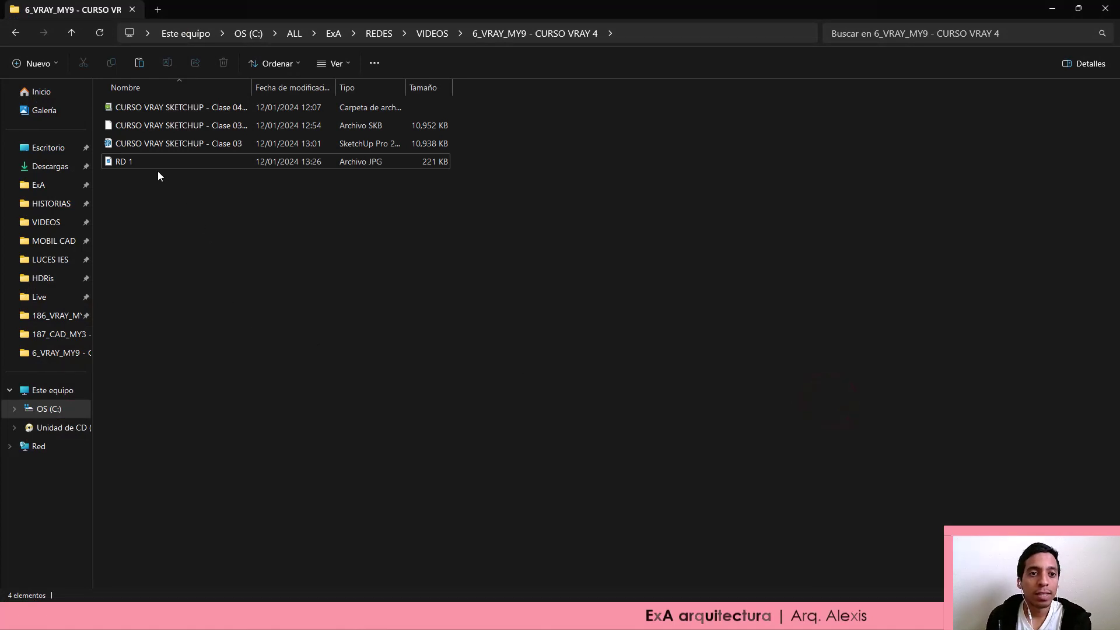
double_click(145, 162)
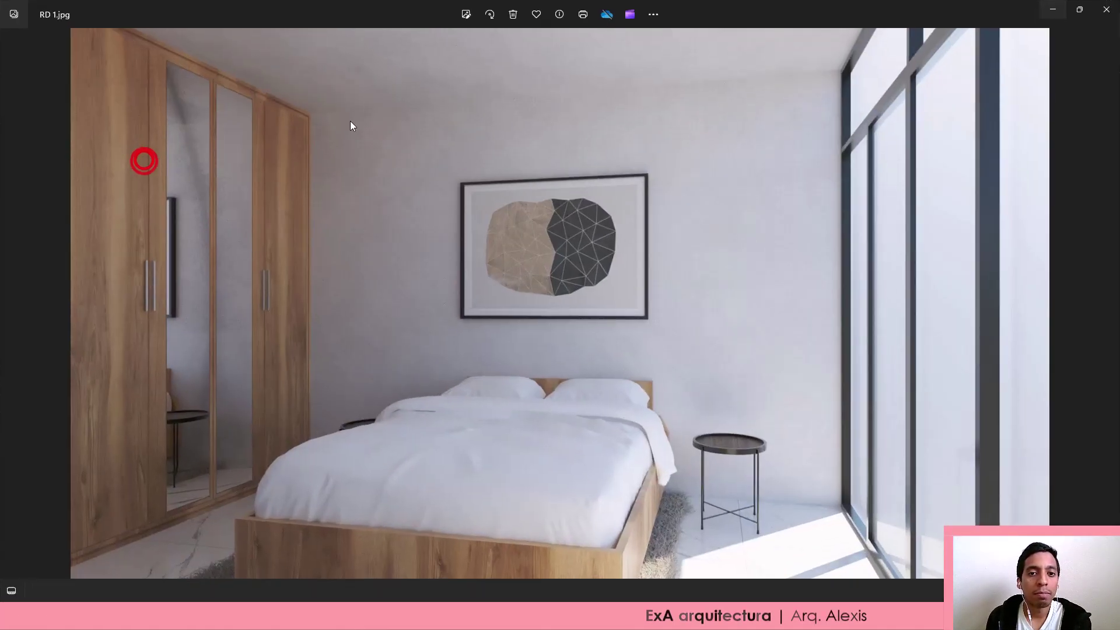
left_click(902, 310)
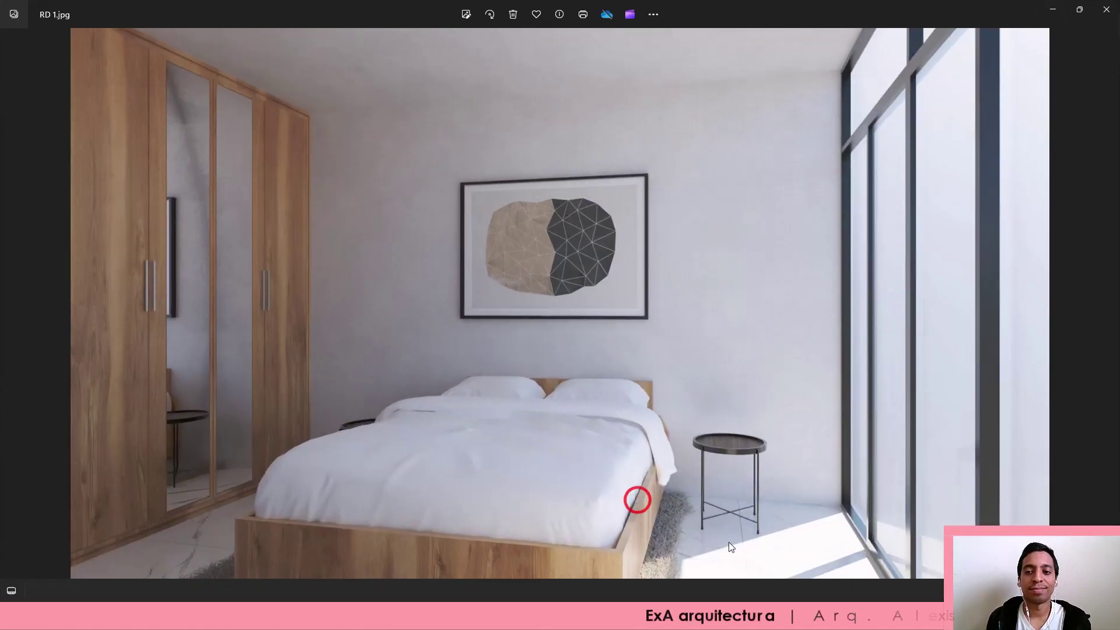